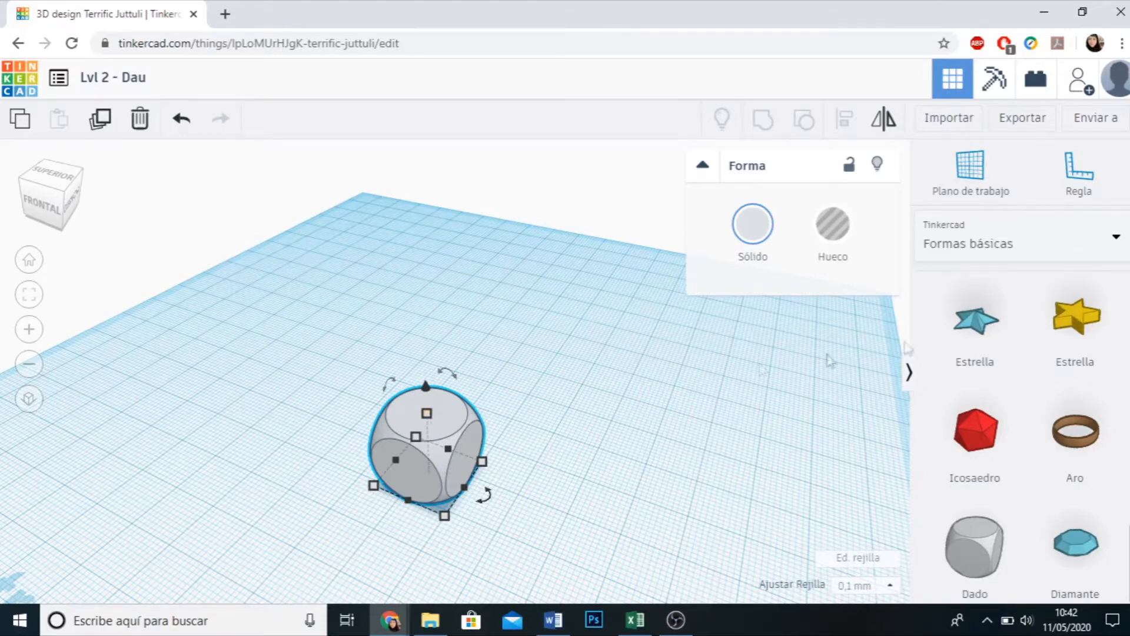
Place a number 1 shape from the Texto y números collection on the workplane beside the die.
click(1062, 248)
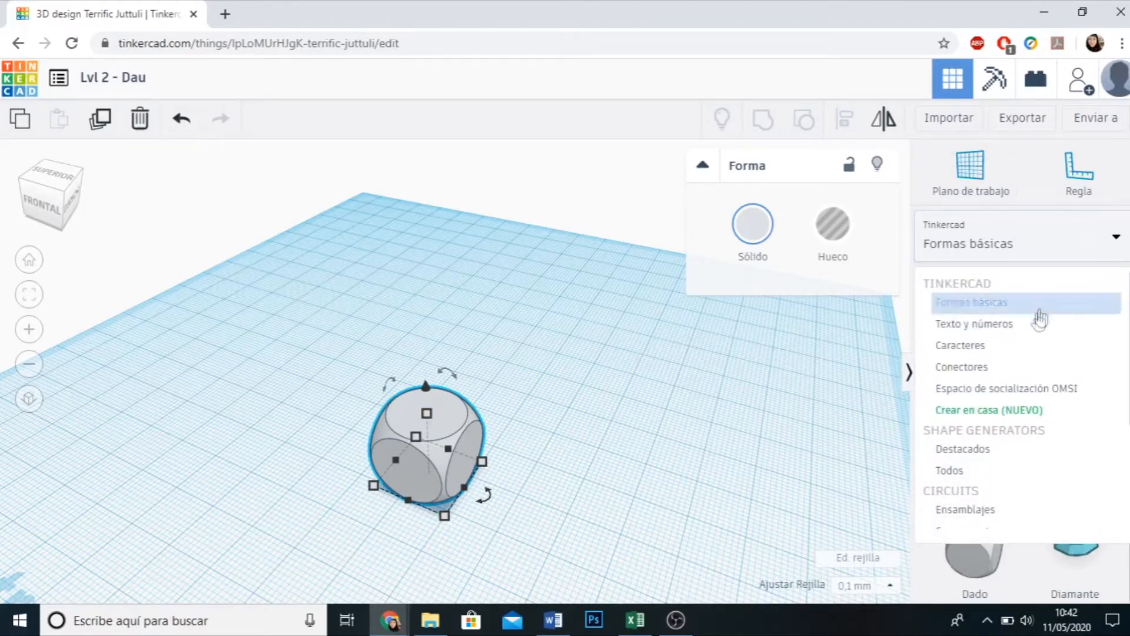
click(1000, 324)
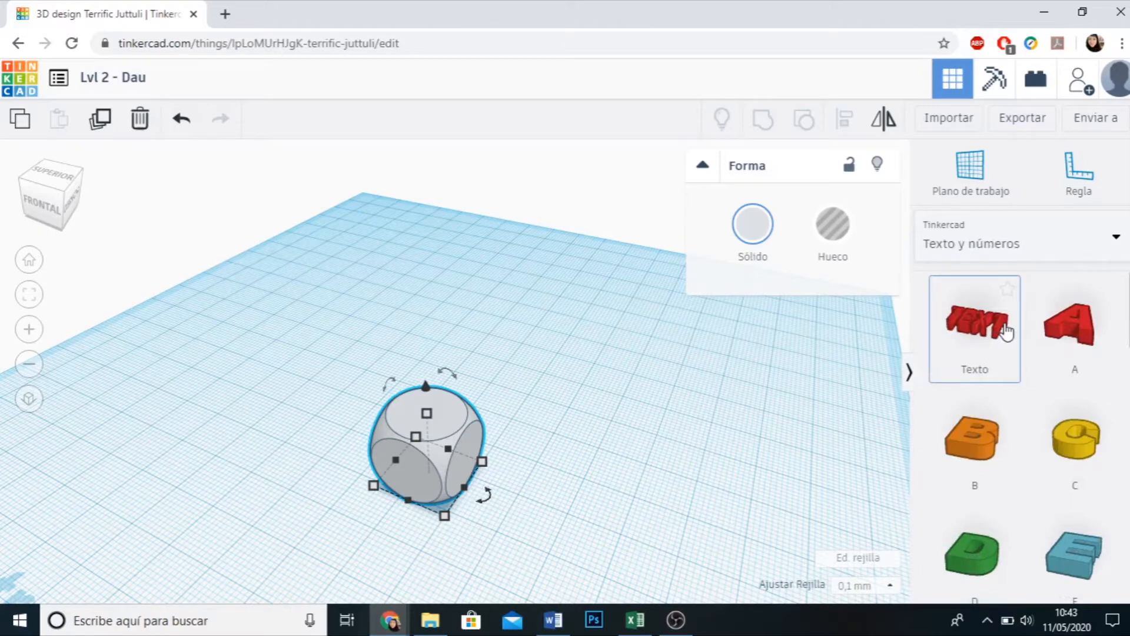
scroll(1004, 399, down, 20)
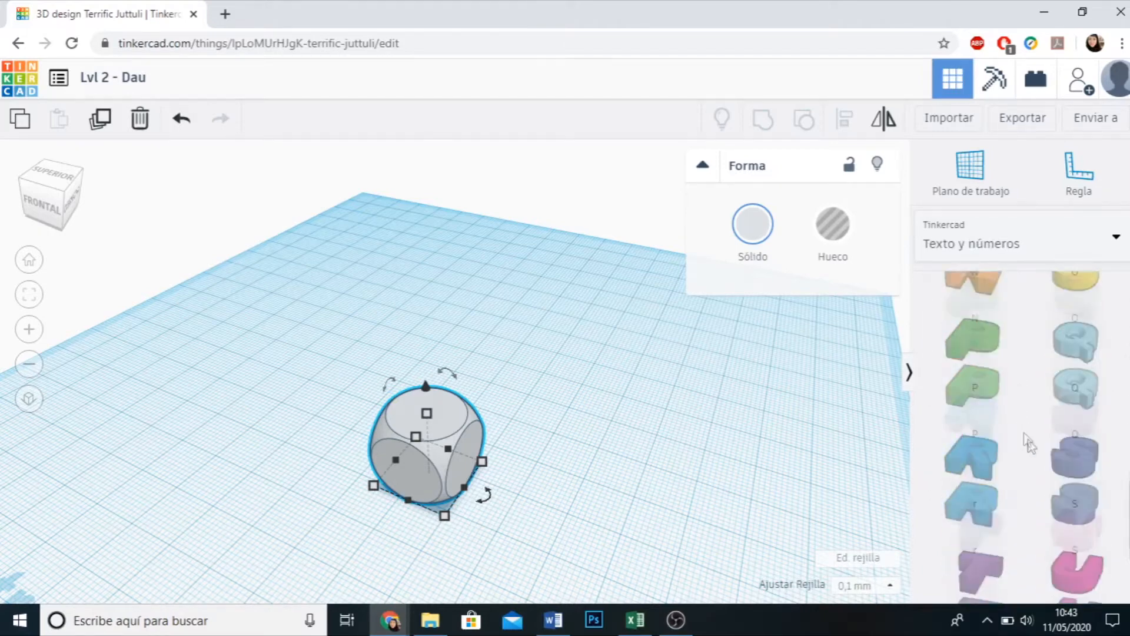
click(1039, 588)
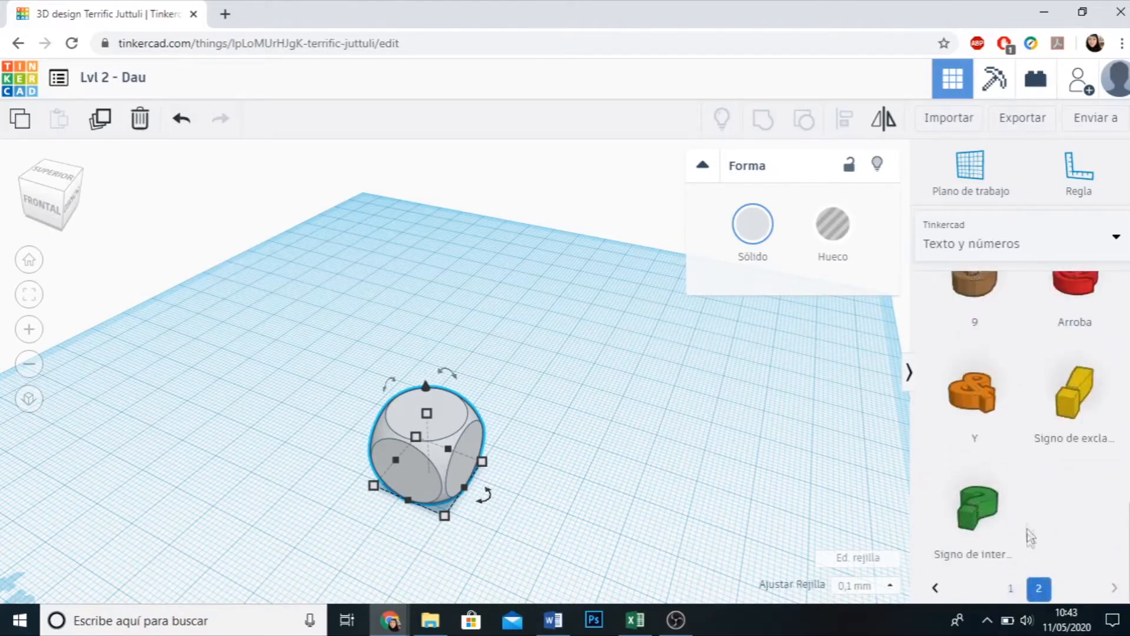
scroll(1030, 527, up, 5)
scroll(1030, 527, up, 5)
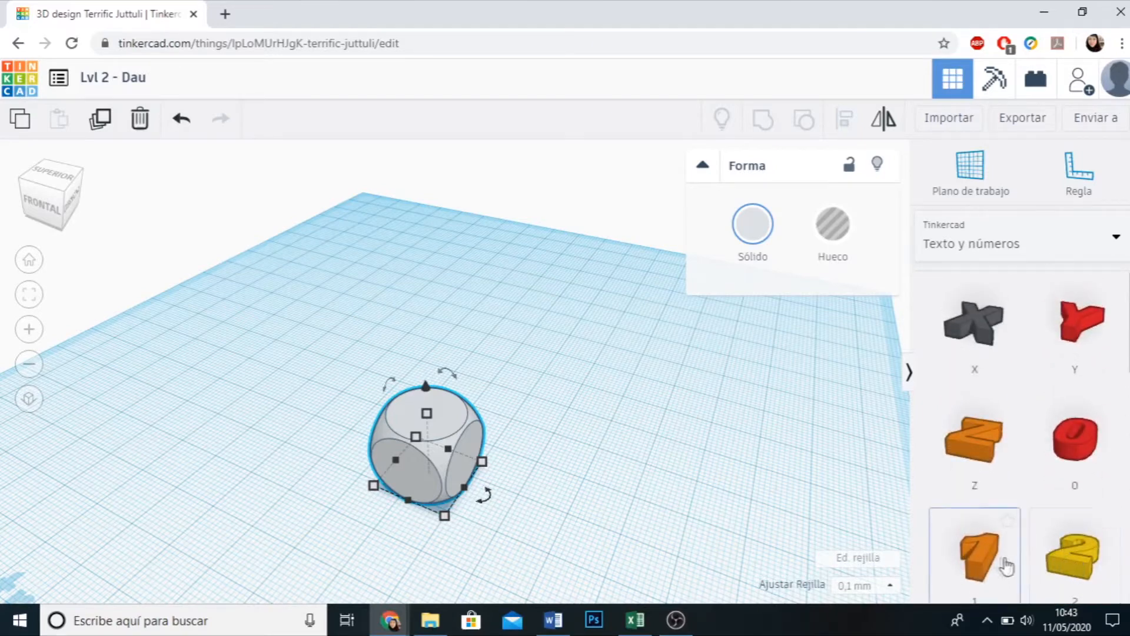
drag(978, 564, 564, 501)
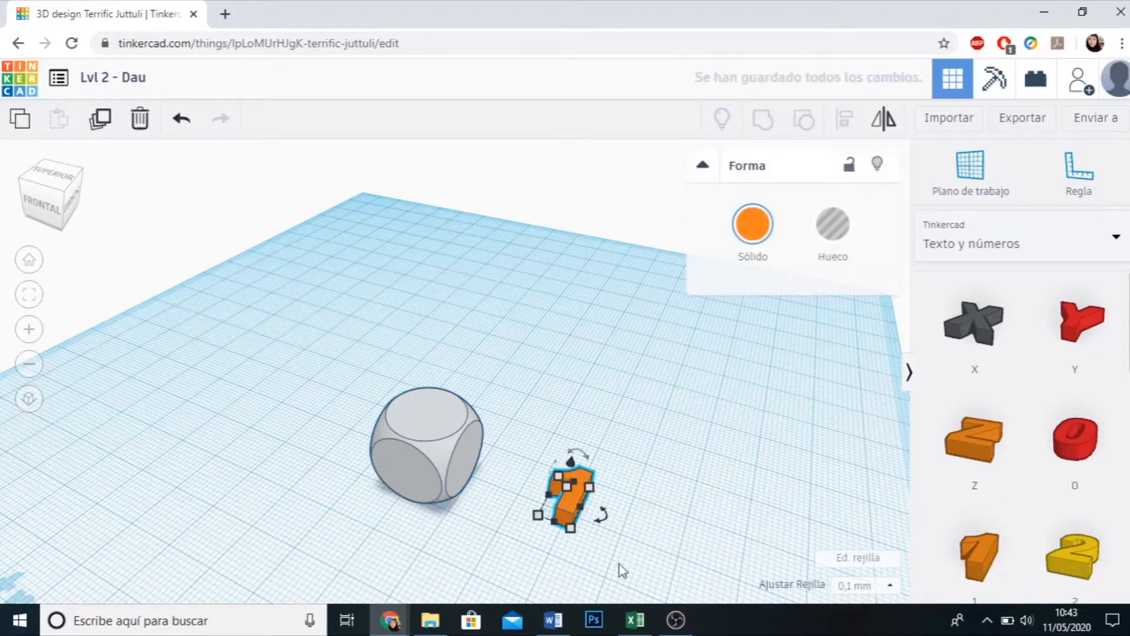
Set the height of the number 1 to 1 mm.
right_drag(623, 553, 564, 505)
scroll(548, 460, up, 4)
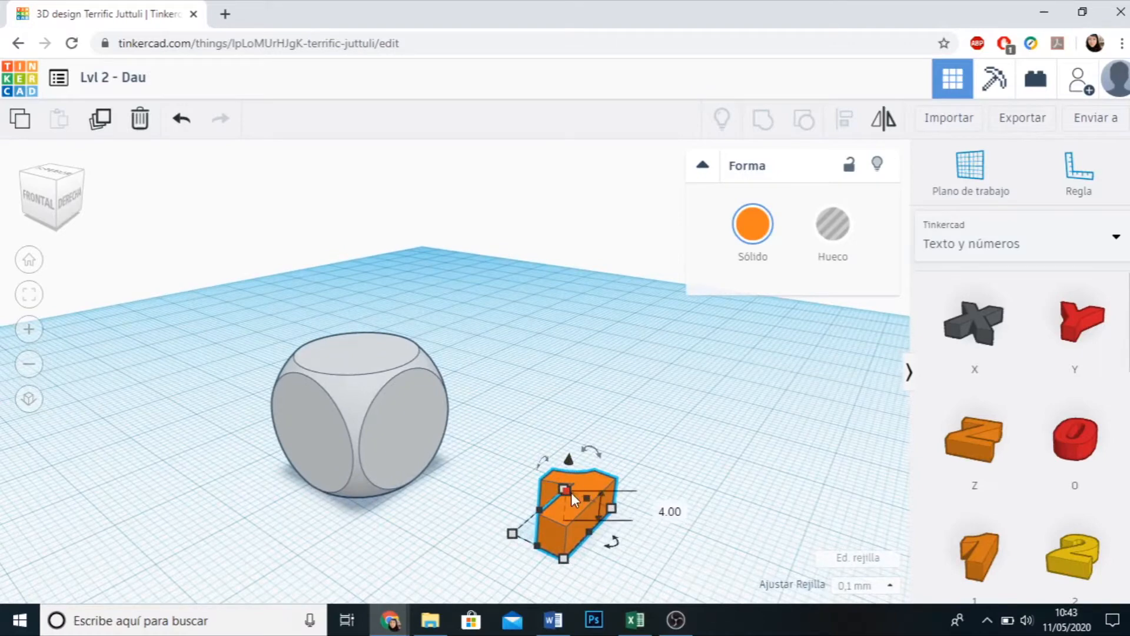
click(655, 506)
text(1)
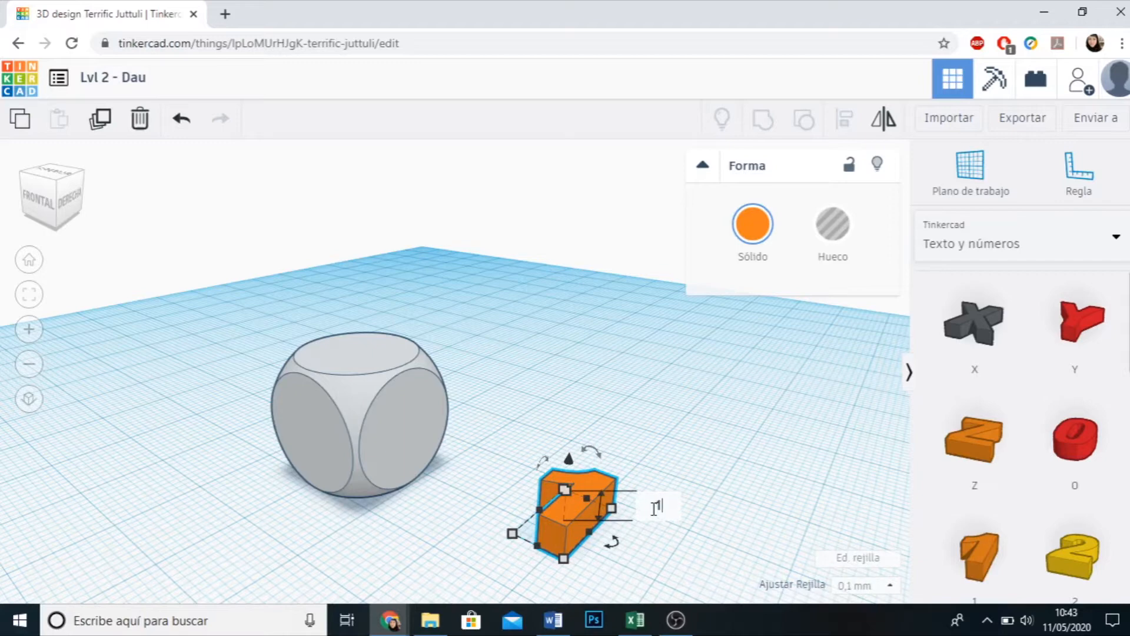
key(Return)
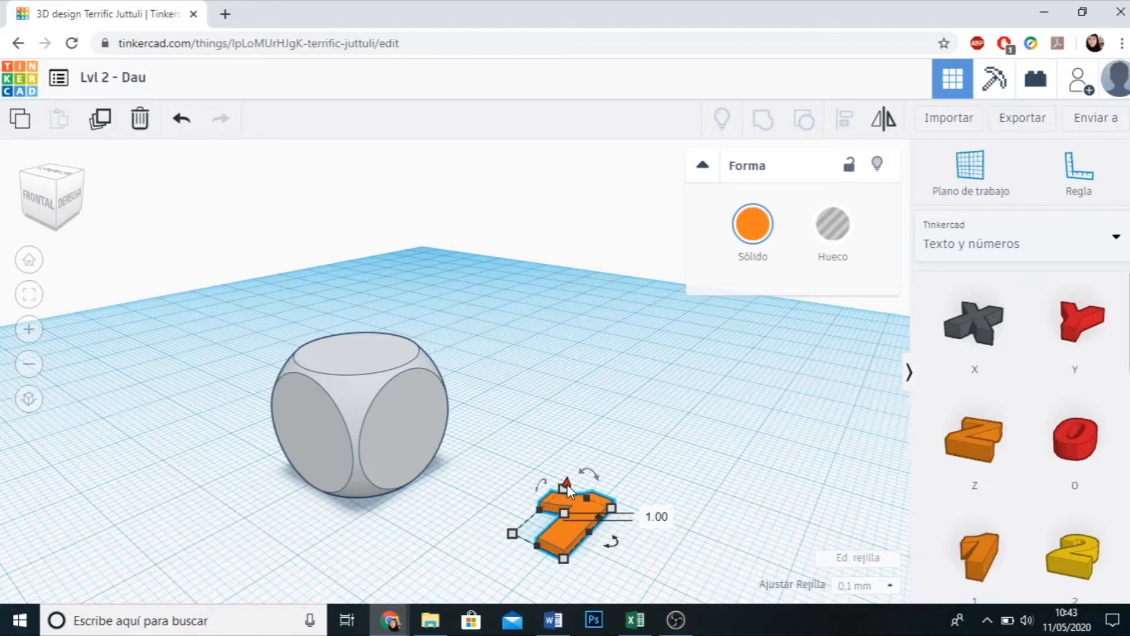
Raise the number 1 to 16 mm above the workplane.
drag(567, 484, 570, 412)
click(714, 485)
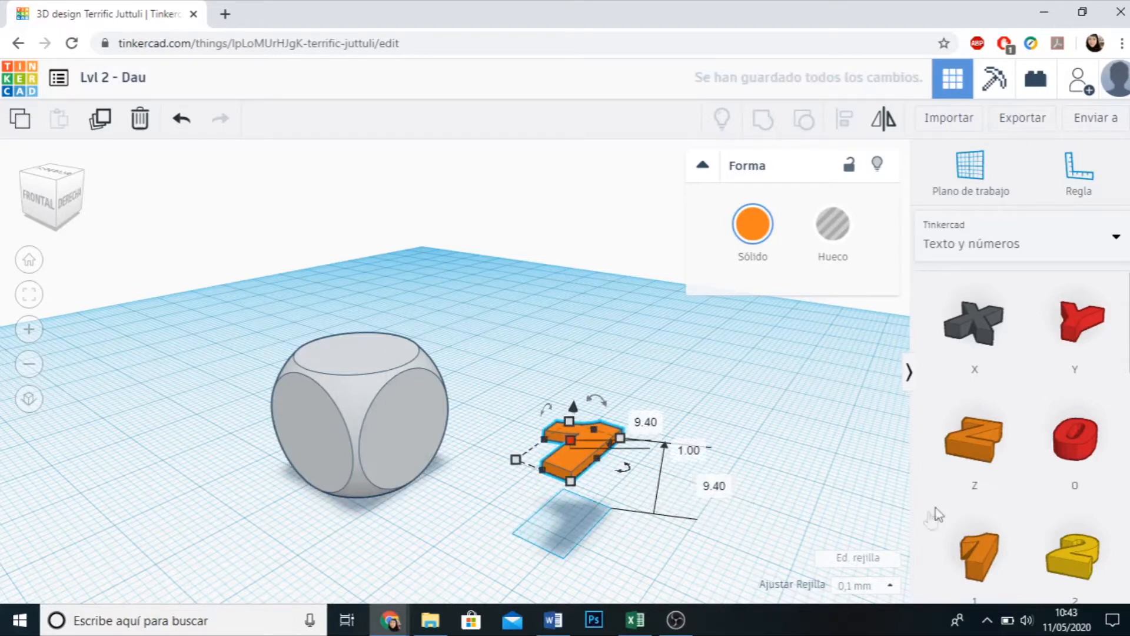
text(16)
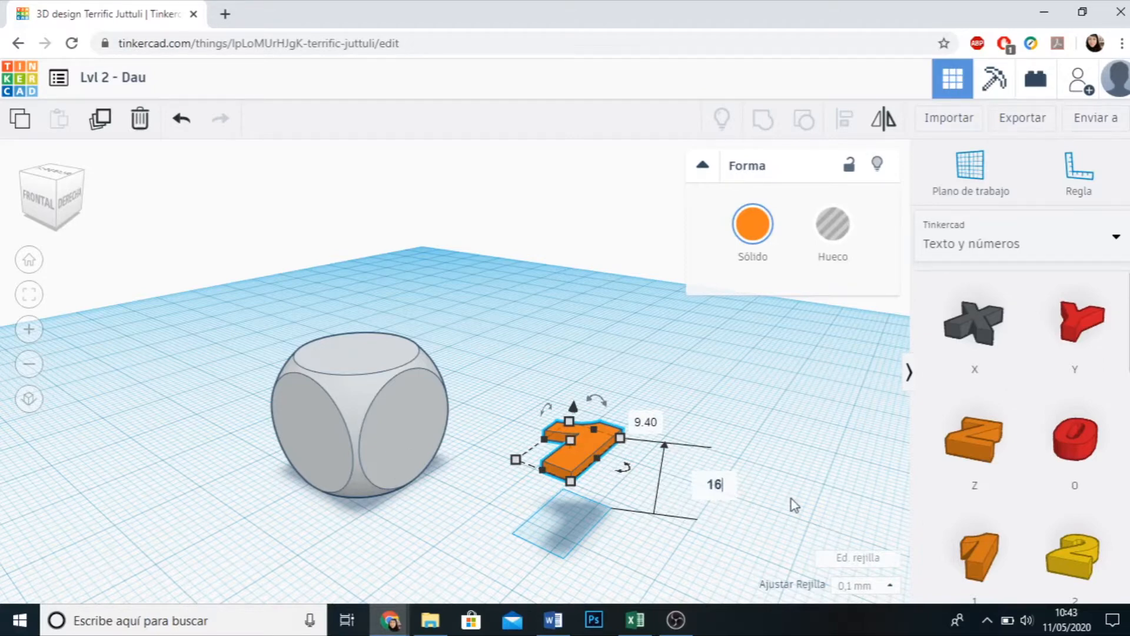
key(Return)
Set the snap grid to 1 mm and move the number 1 onto the middle of the die's top face.
click(779, 527)
right_drag(517, 539, 669, 499)
click(744, 429)
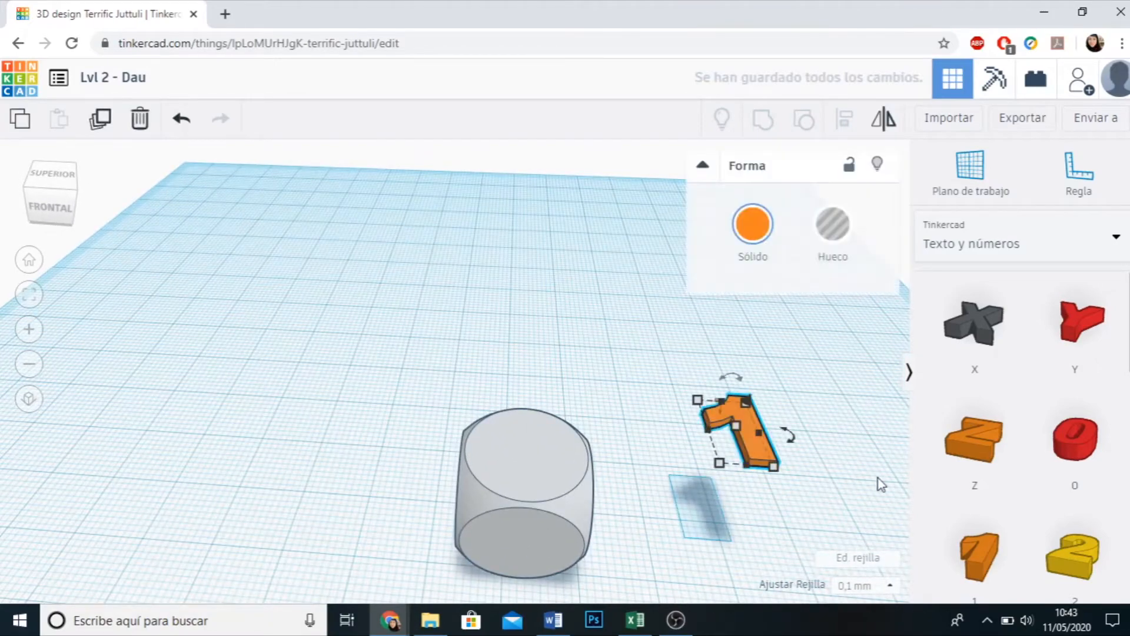
key(Left)
key(Left)
key(Left)
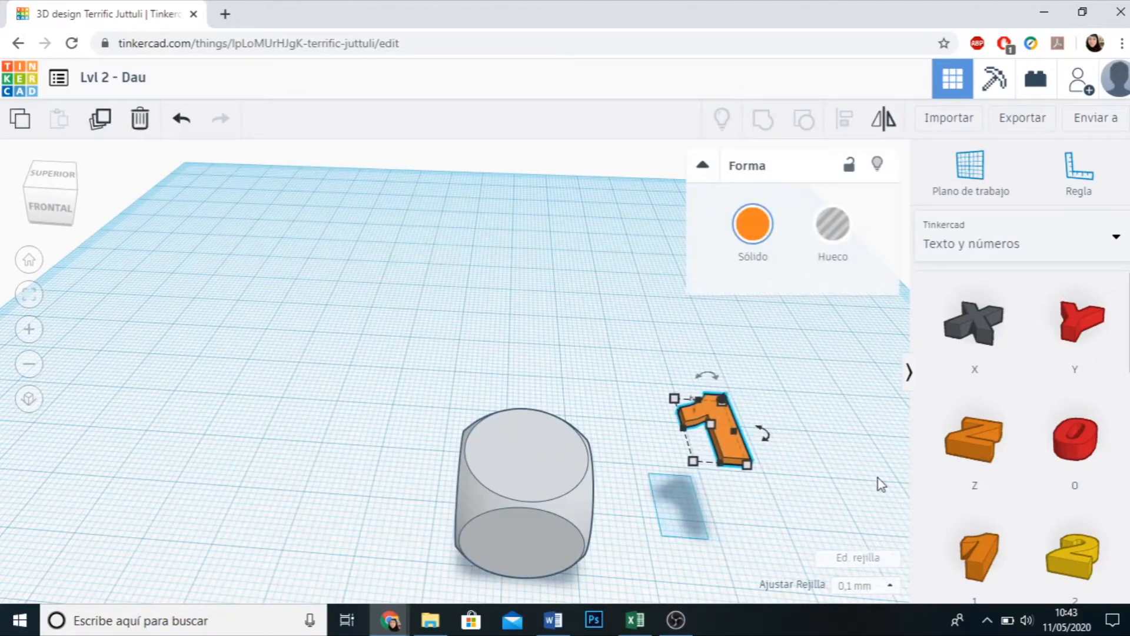
click(888, 585)
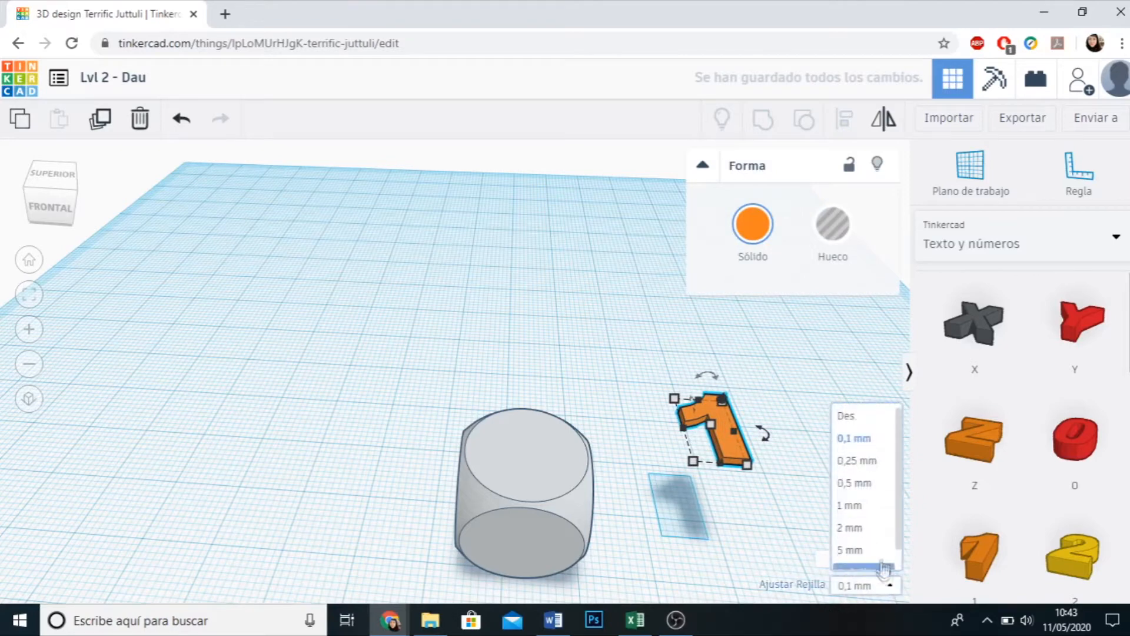
click(864, 516)
key(Left)
key(Left)
key(Left)
key(Left)
key(Left)
key(Left)
key(Left)
key(Left)
key(Left)
key(Left)
key(Down)
key(Down)
key(Down)
key(Down)
key(Down)
key(Down)
key(Down)
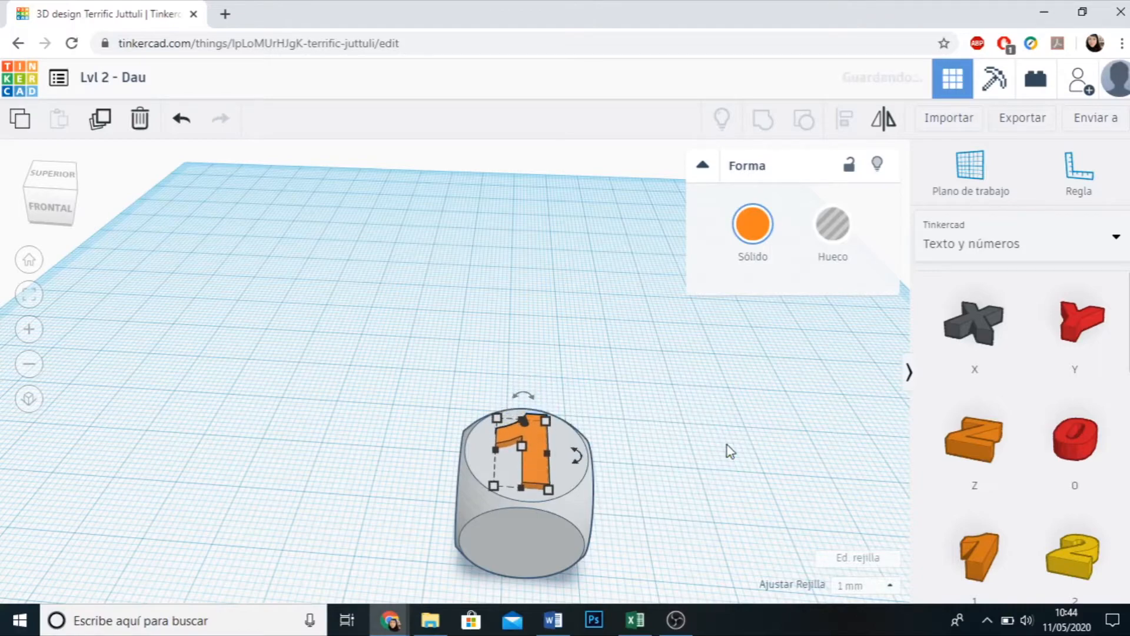
Turn the number 1 on the die's top face into a hole.
click(710, 517)
mouse_move(701, 522)
right_down()
mouse_move(638, 472)
mouse_move(722, 532)
mouse_move(689, 505)
mouse_move(686, 538)
right_up()
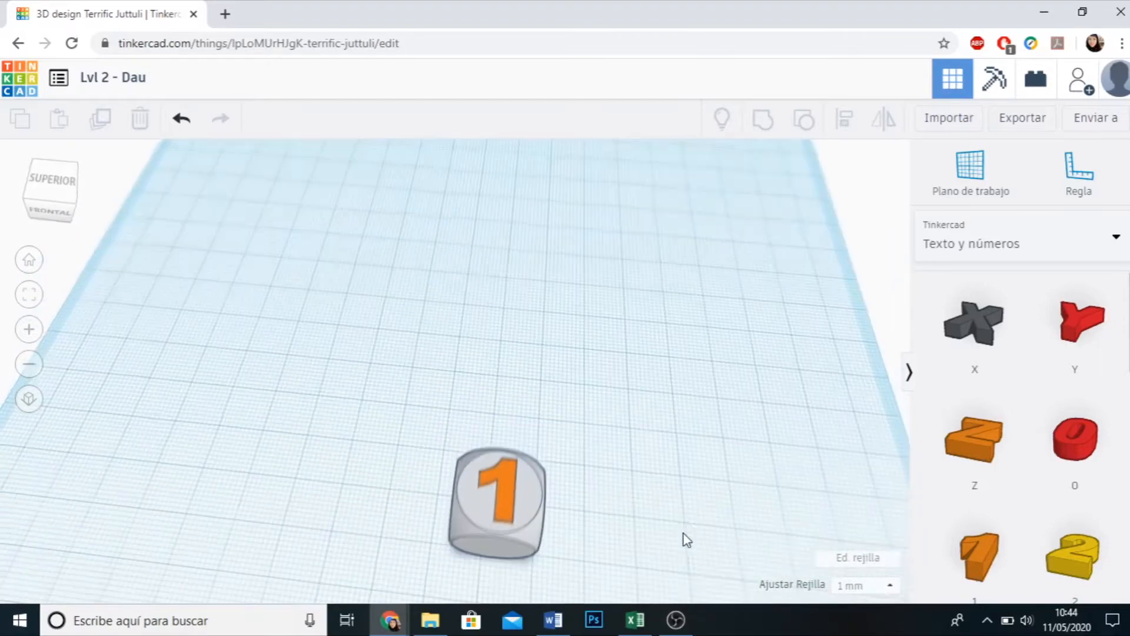
click(510, 486)
click(832, 225)
click(701, 519)
right_drag(700, 518, 603, 569)
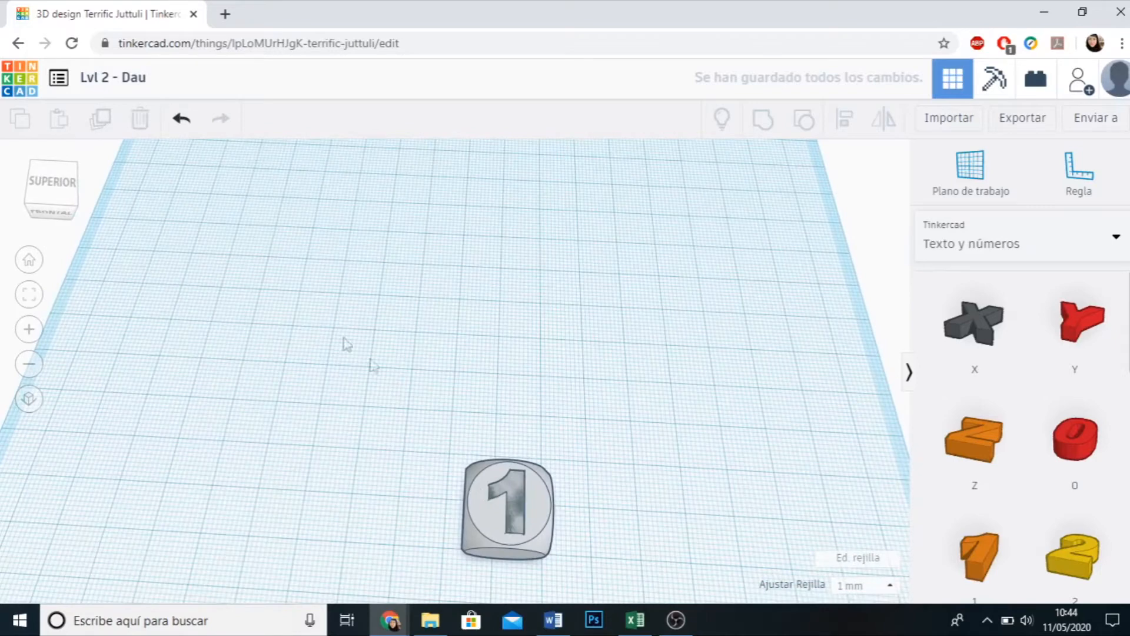
Try to engrave the number 1 by grouping its hole shape with the die, and inspect the top face.
click(55, 185)
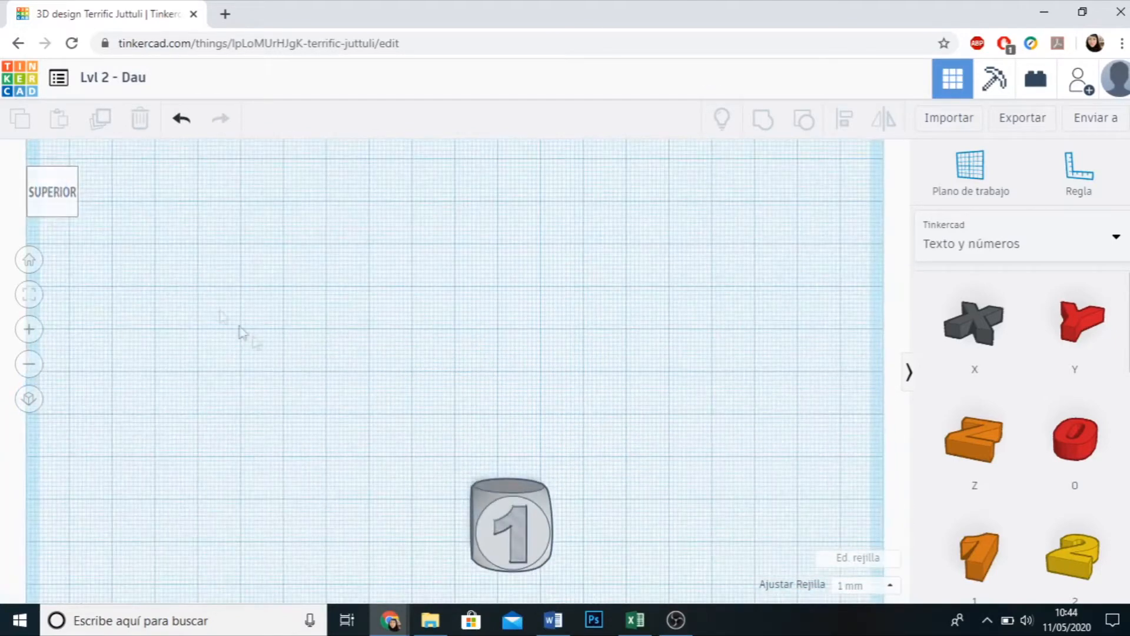
drag(412, 400, 602, 577)
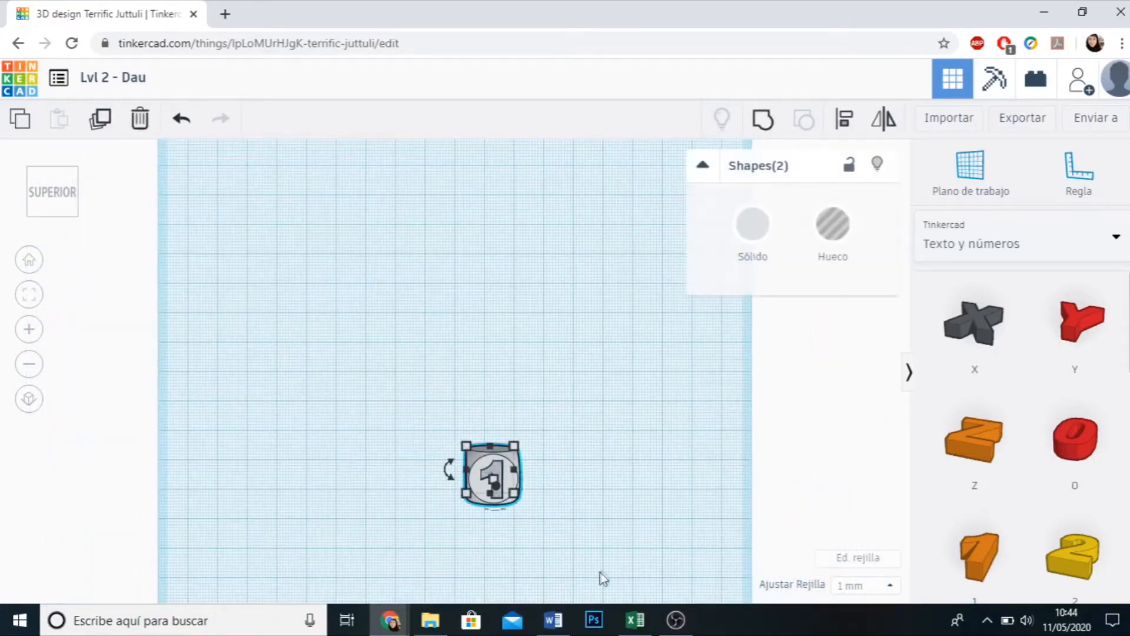
click(769, 136)
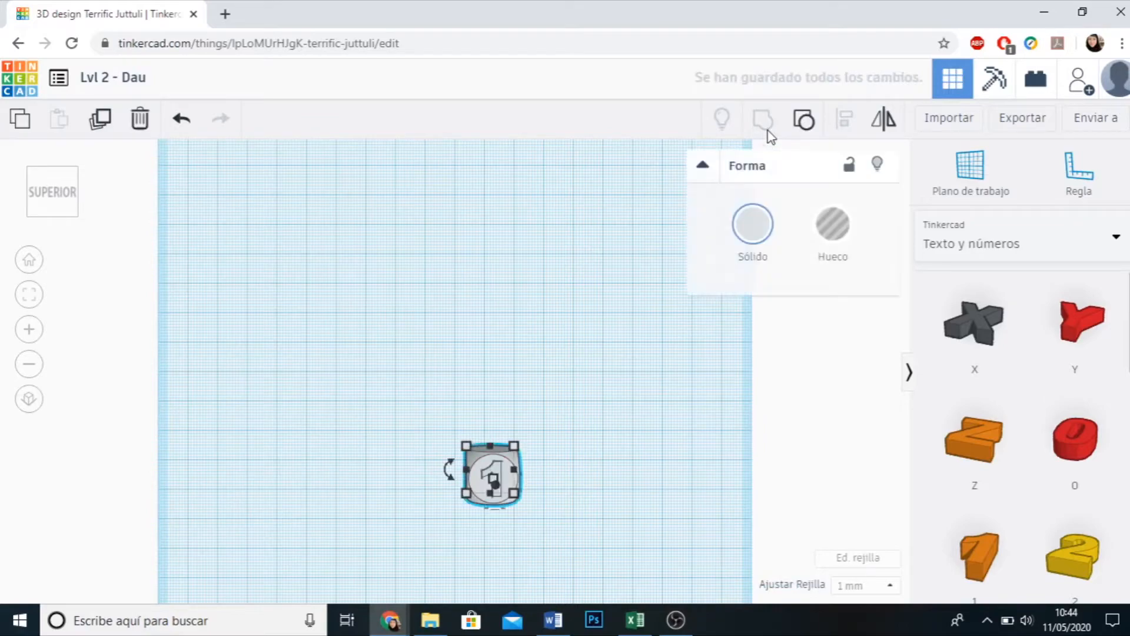
click(593, 530)
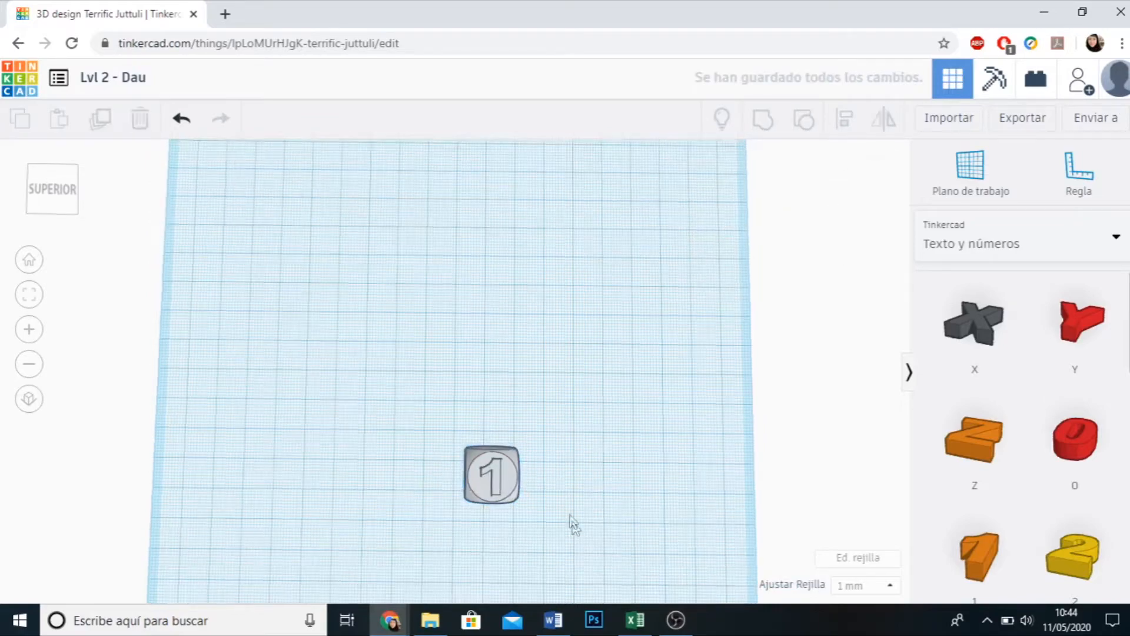
right_drag(570, 522, 550, 469)
scroll(483, 407, up, 6)
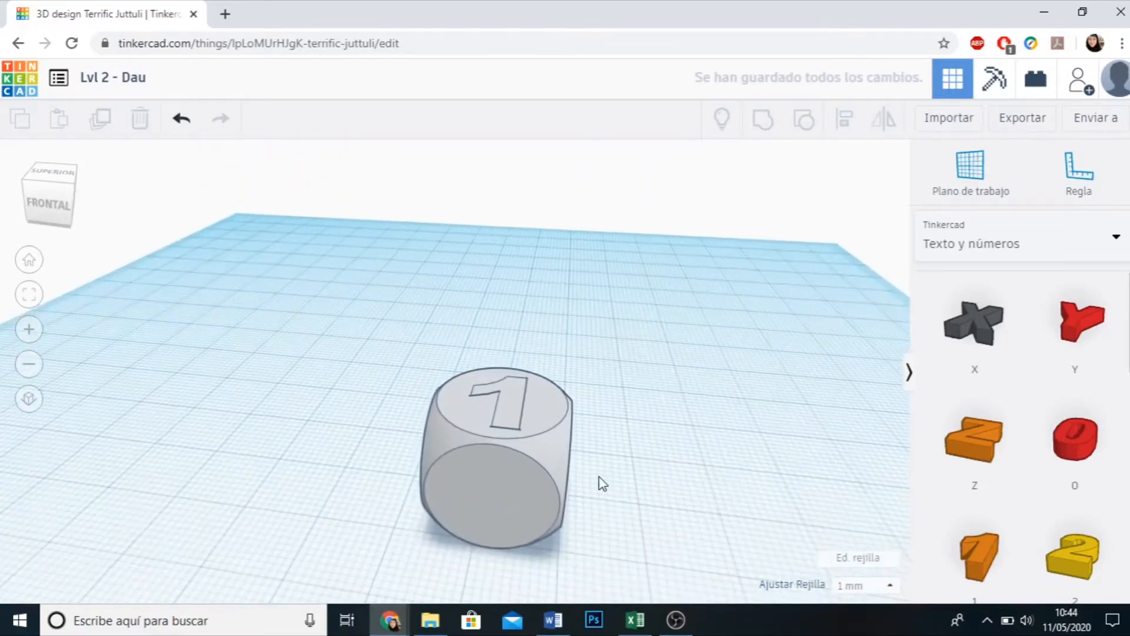
right_drag(741, 548, 767, 557)
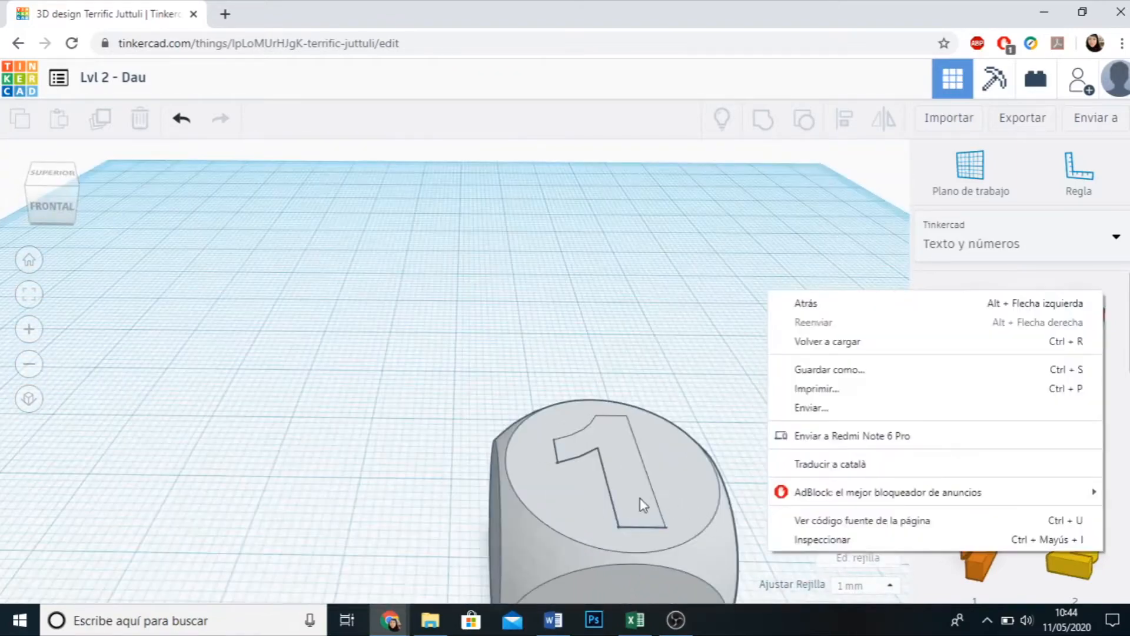
Ungroup the die and lower the number 1 hole to 15 mm above the workplane.
click(640, 499)
scroll(305, 398, down, 3)
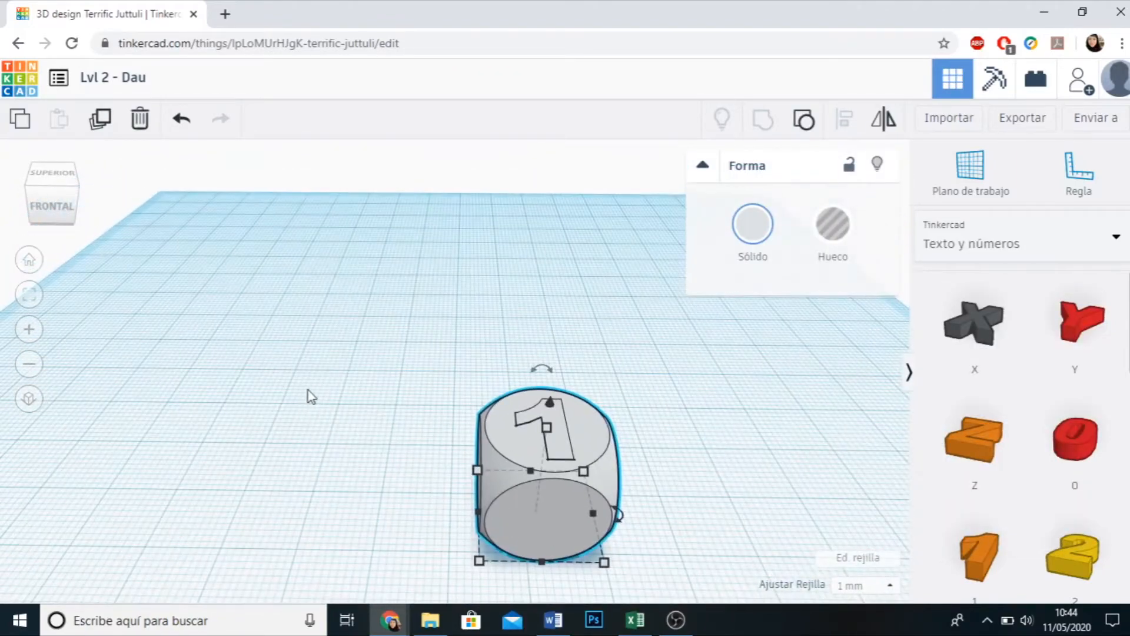
click(805, 122)
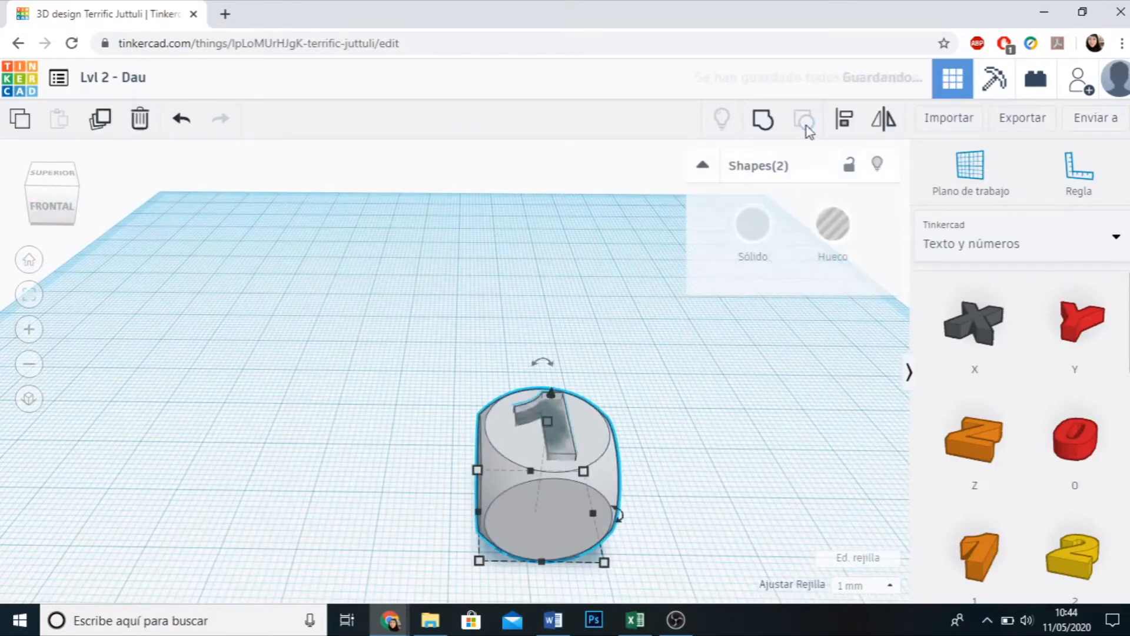
click(737, 406)
click(553, 429)
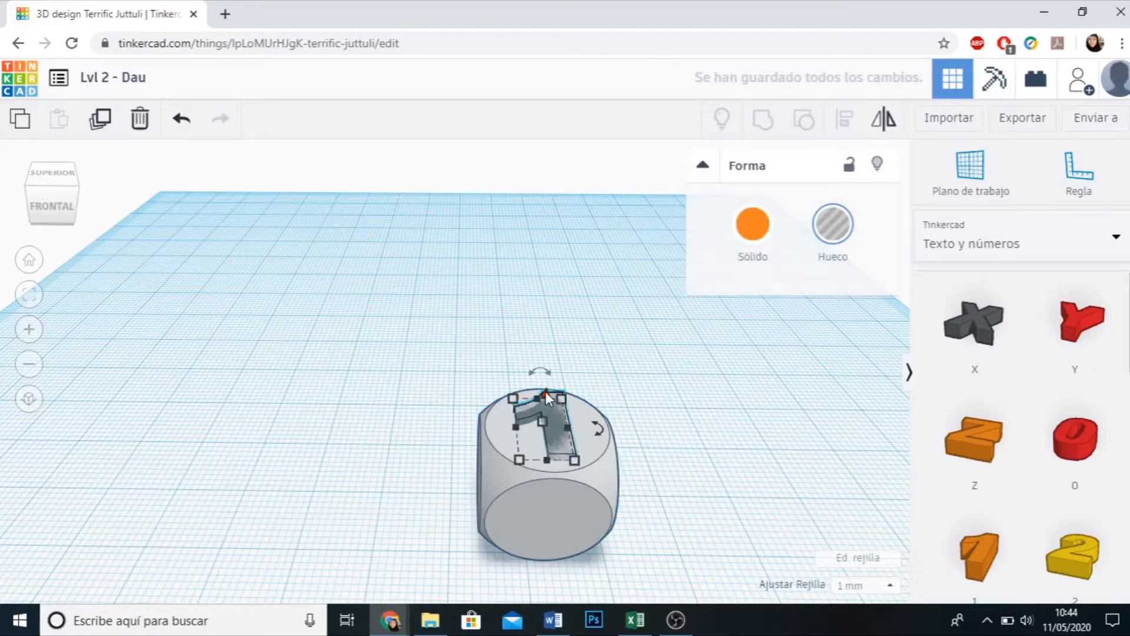
drag(545, 393, 547, 398)
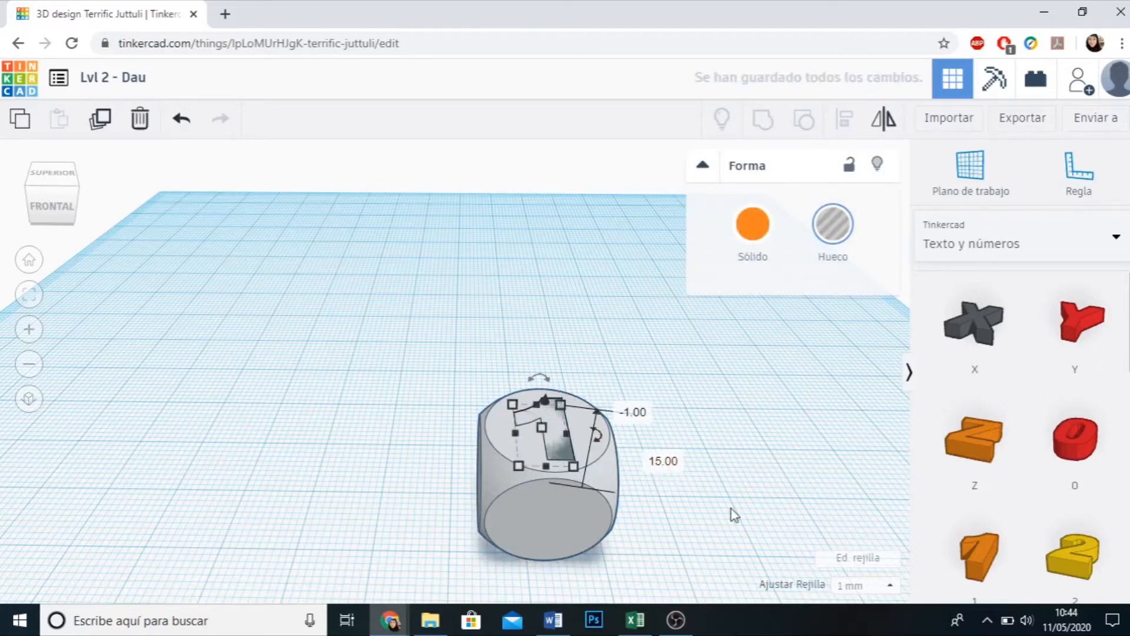
click(719, 500)
scroll(597, 454, down, 3)
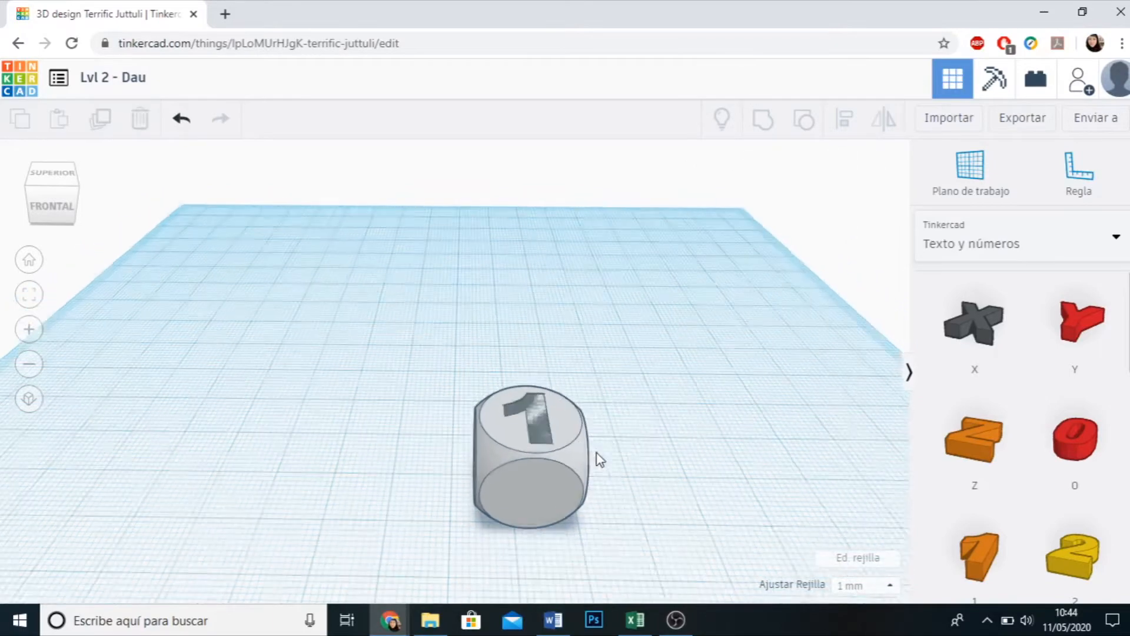
Group the die with the lowered number 1 hole to engrave the digit into the top face.
drag(406, 350, 675, 560)
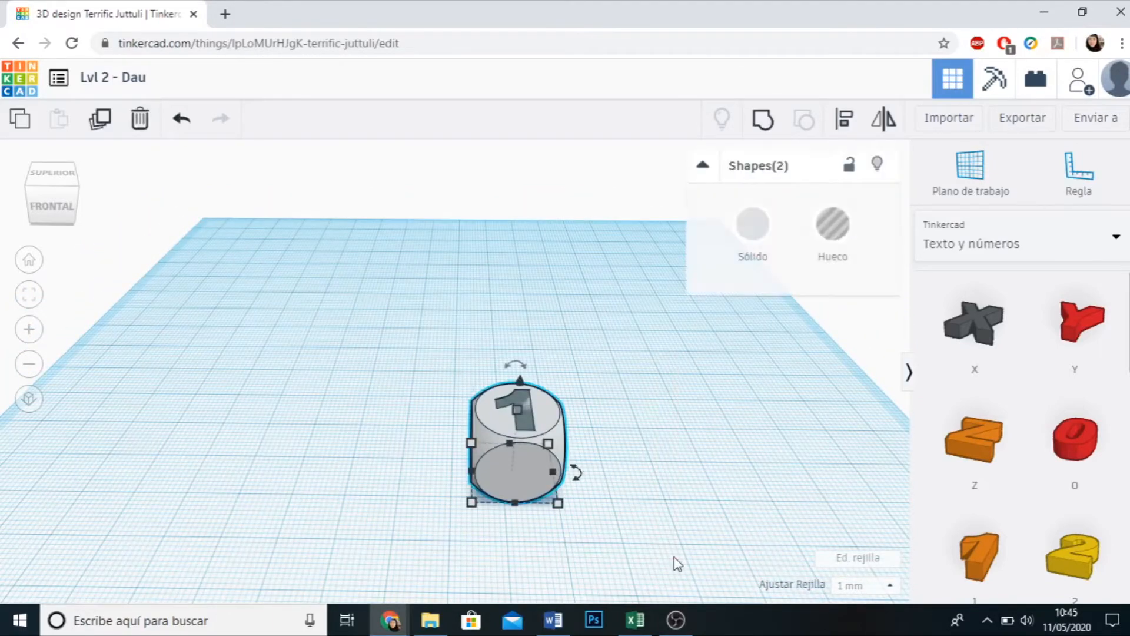
click(767, 130)
click(686, 461)
right_drag(669, 503, 619, 516)
scroll(639, 545, up, 6)
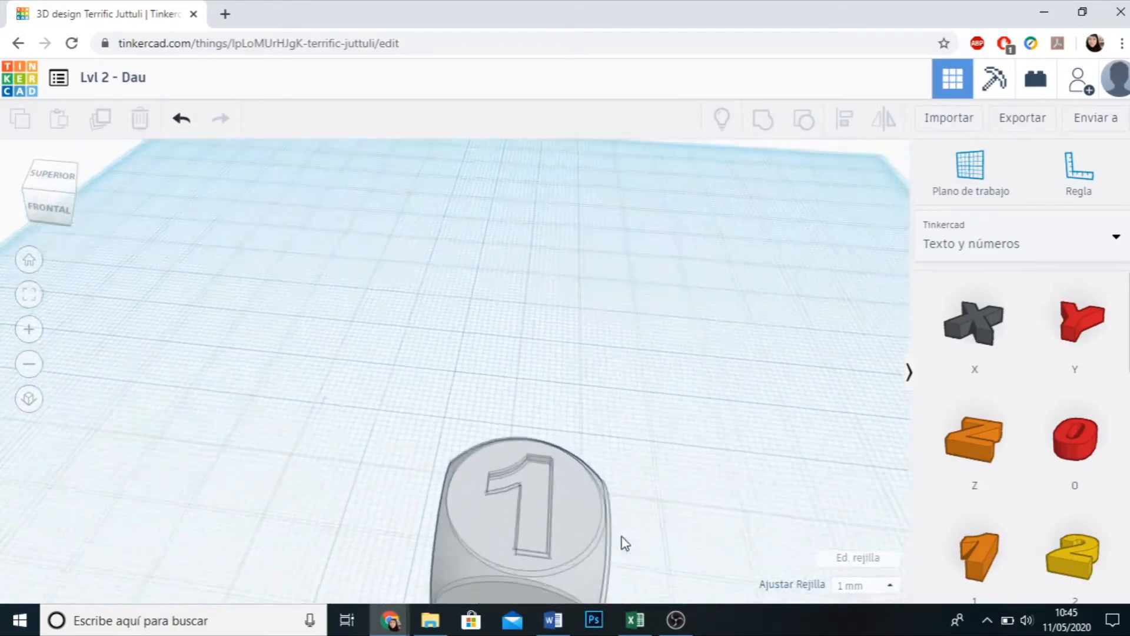
scroll(624, 541, down, 5)
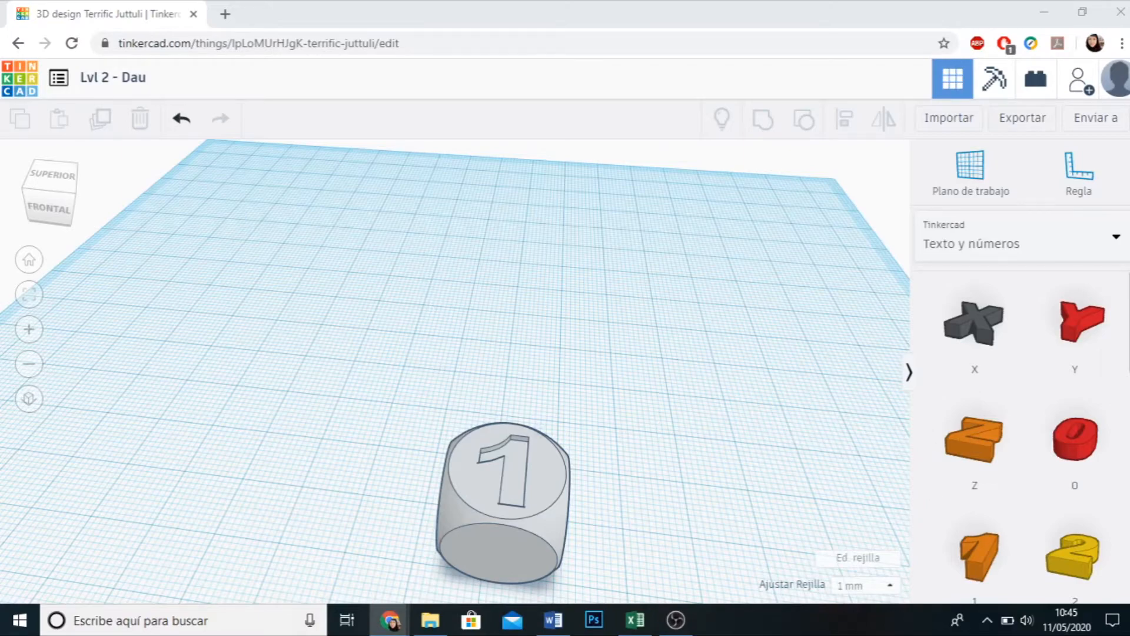
Place a number 2 shape on the workplane to the left of the die and select it.
right_drag(748, 450, 555, 412)
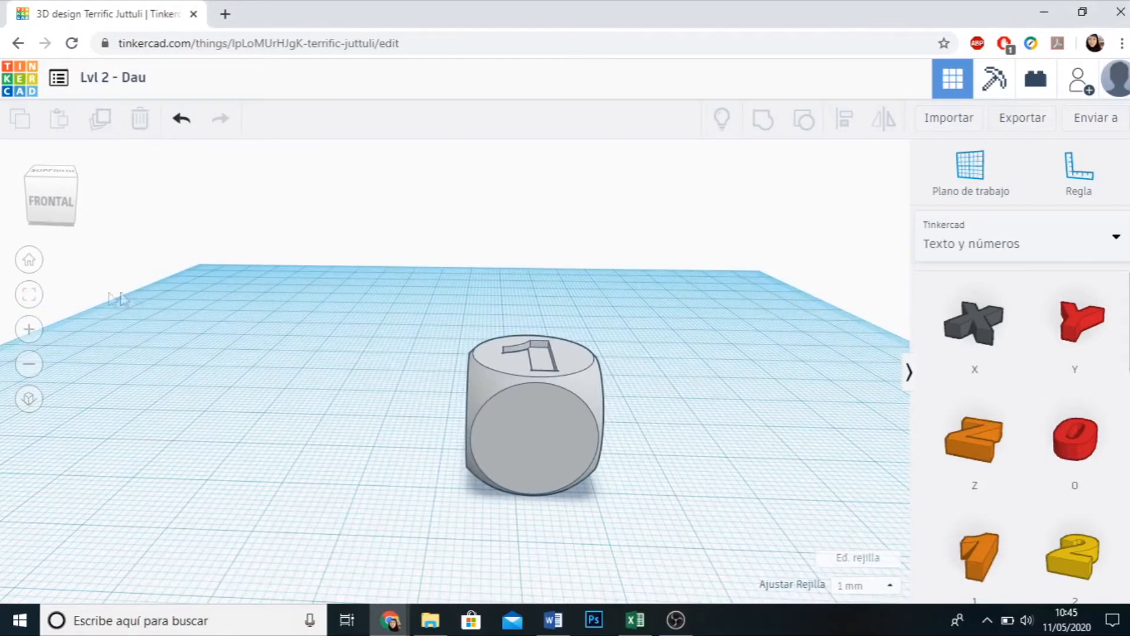
drag(1077, 564, 370, 487)
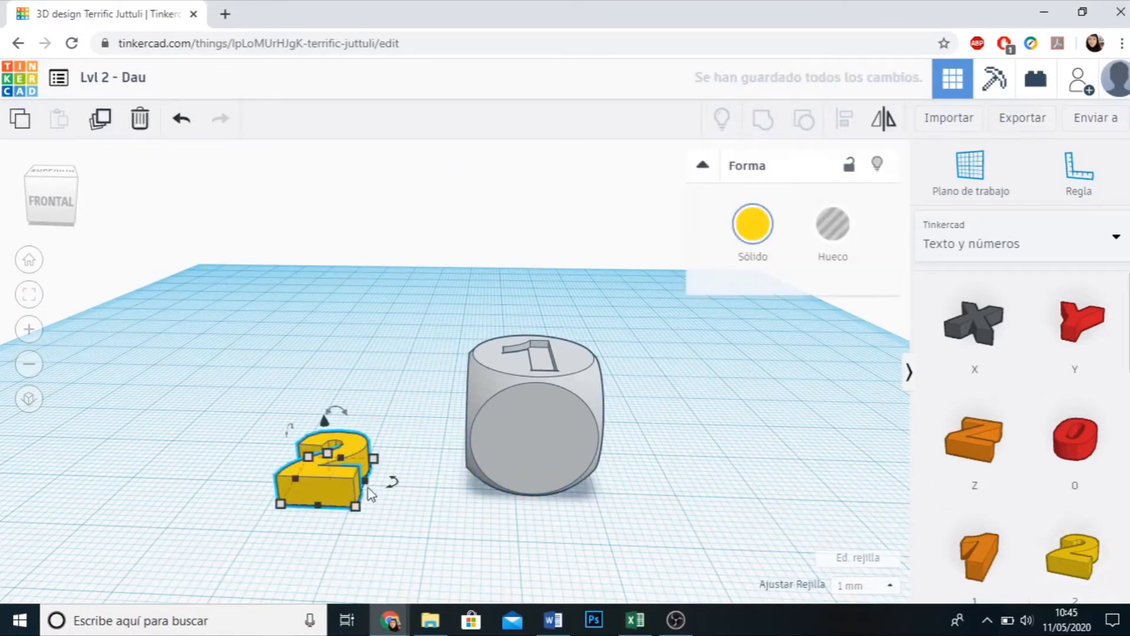
click(589, 524)
right_drag(588, 535, 505, 537)
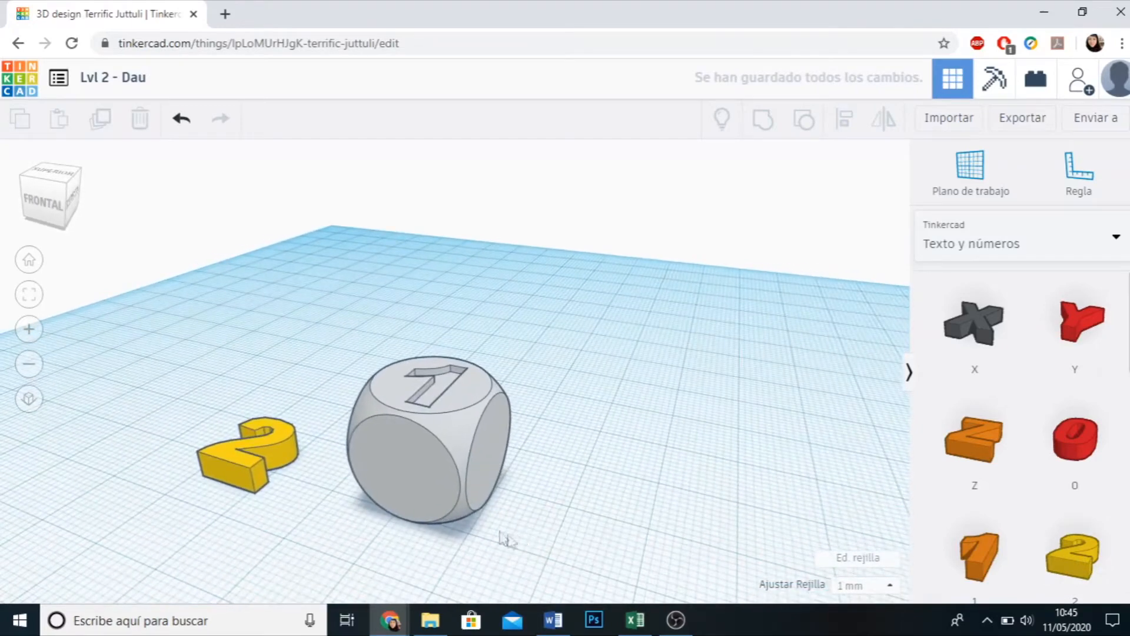
click(273, 445)
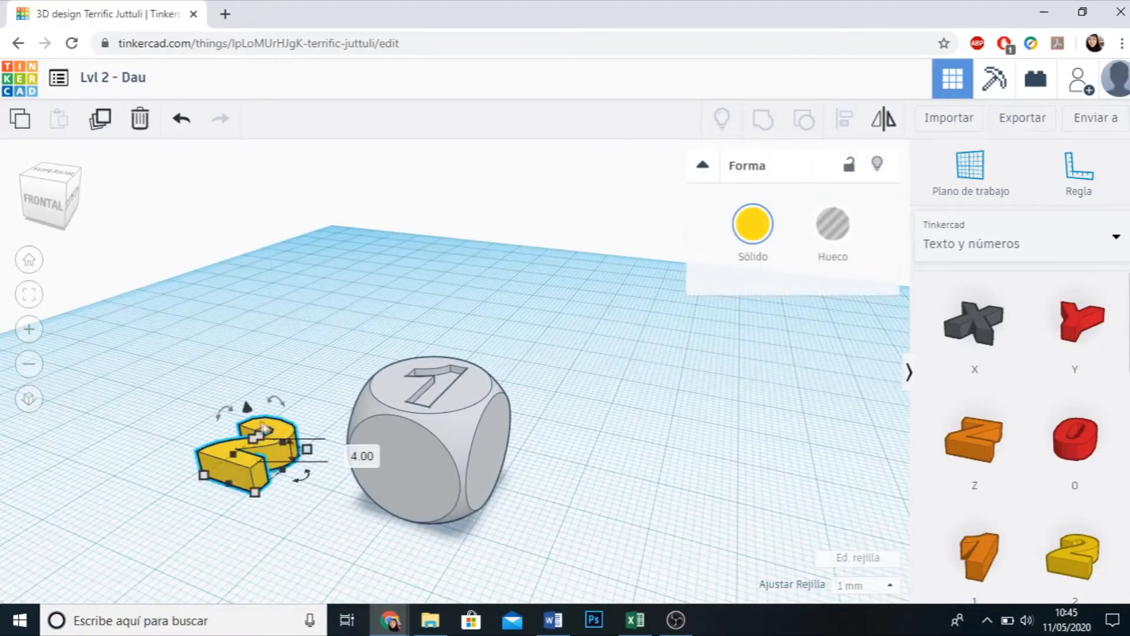
Rotate the number 2 shape by 90° so that it stands upright on the workplane.
right_drag(493, 515, 500, 567)
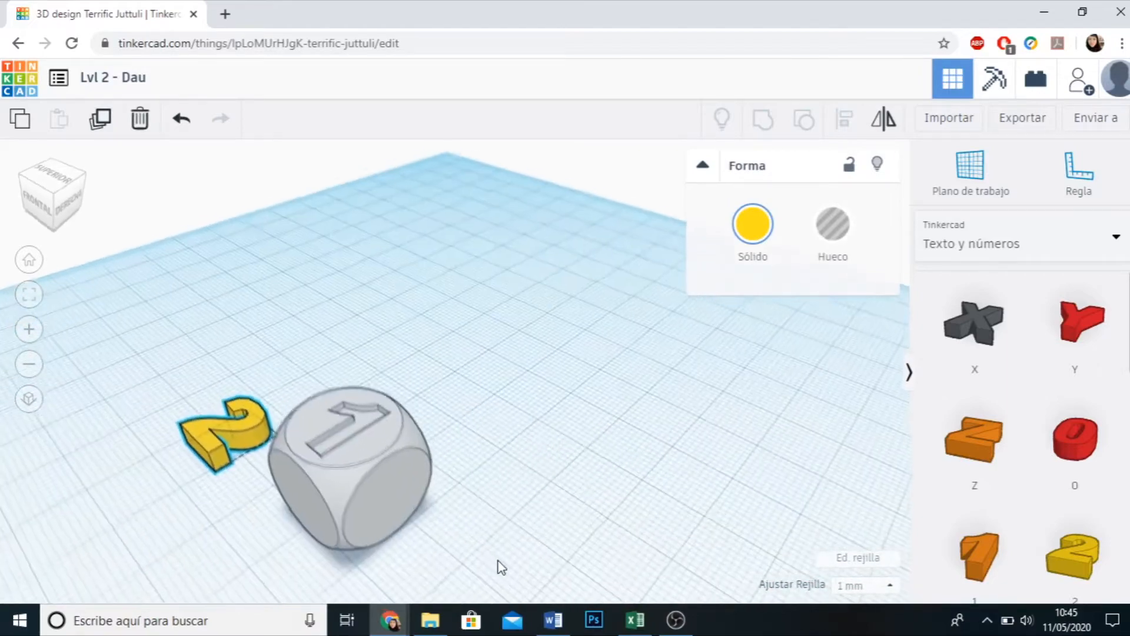
scroll(209, 454, up, 5)
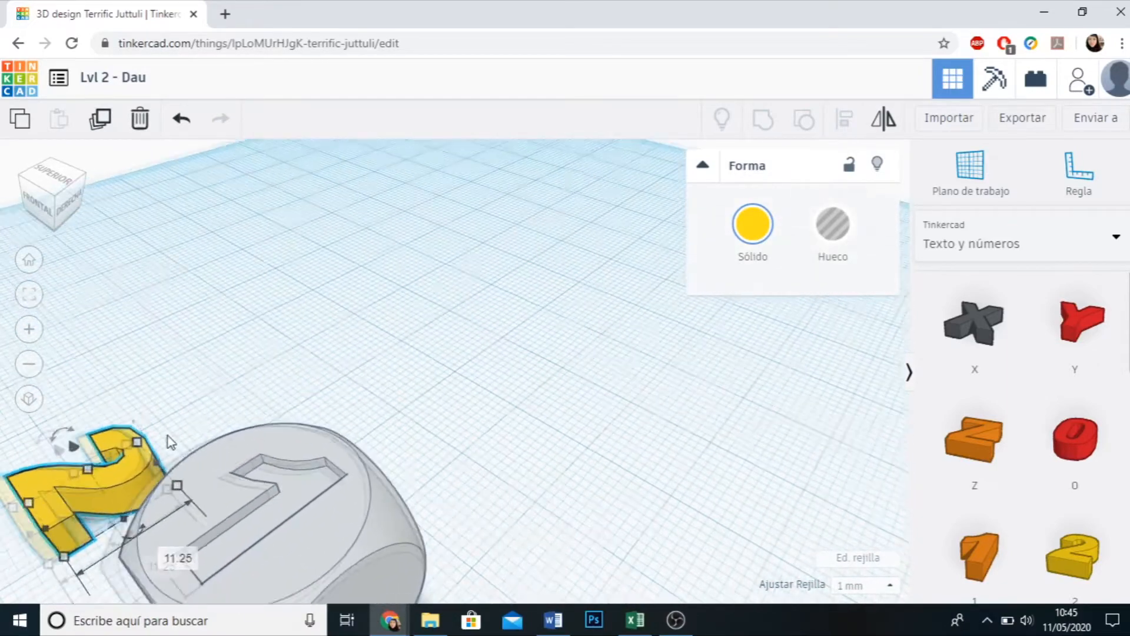
scroll(168, 437, down, 4)
right_drag(197, 532, 842, 462)
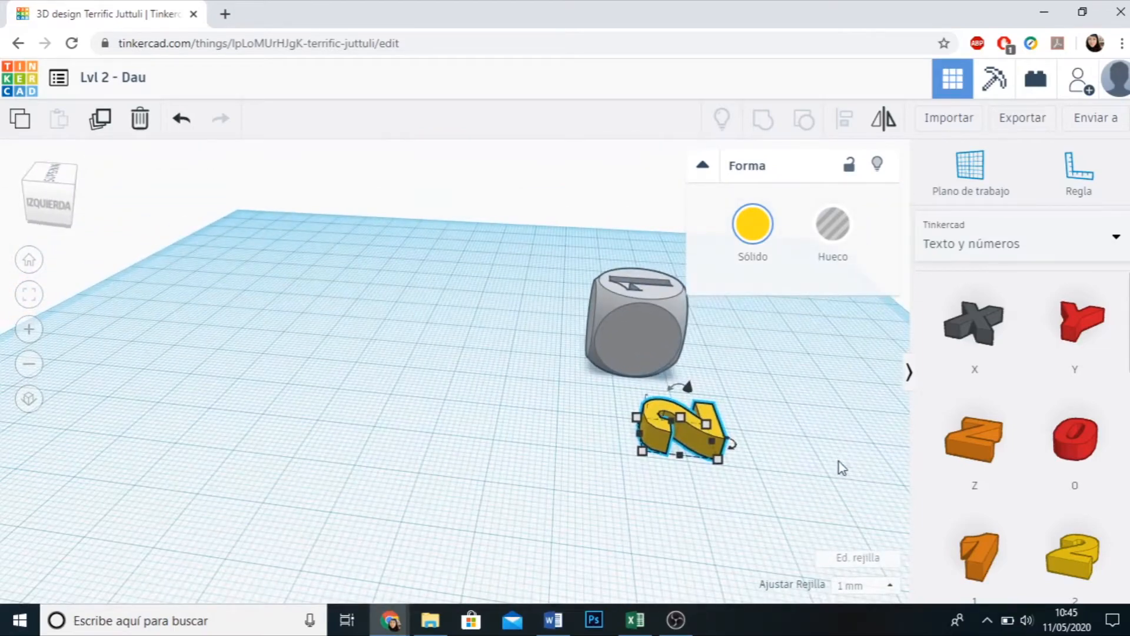
scroll(837, 466, up, 3)
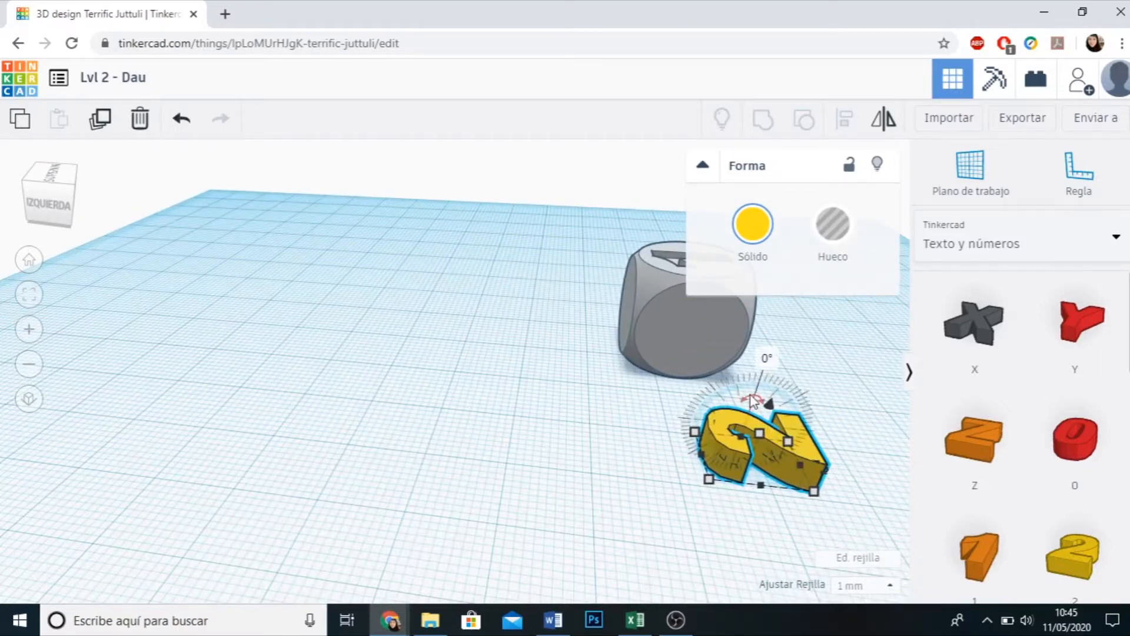
drag(752, 403, 830, 442)
click(833, 427)
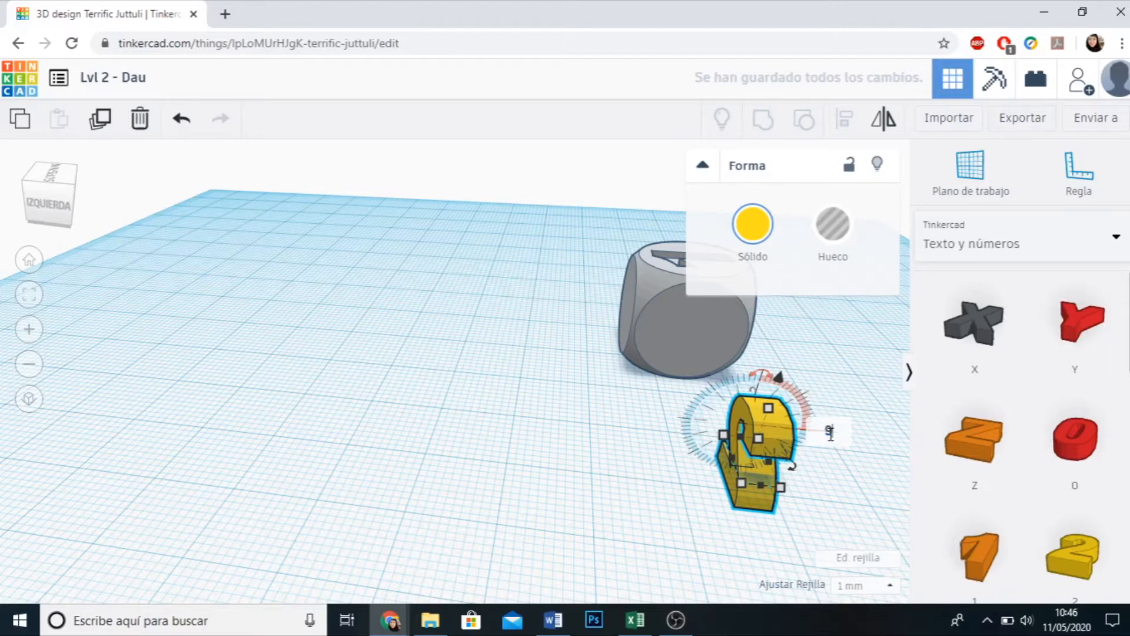
key(Return)
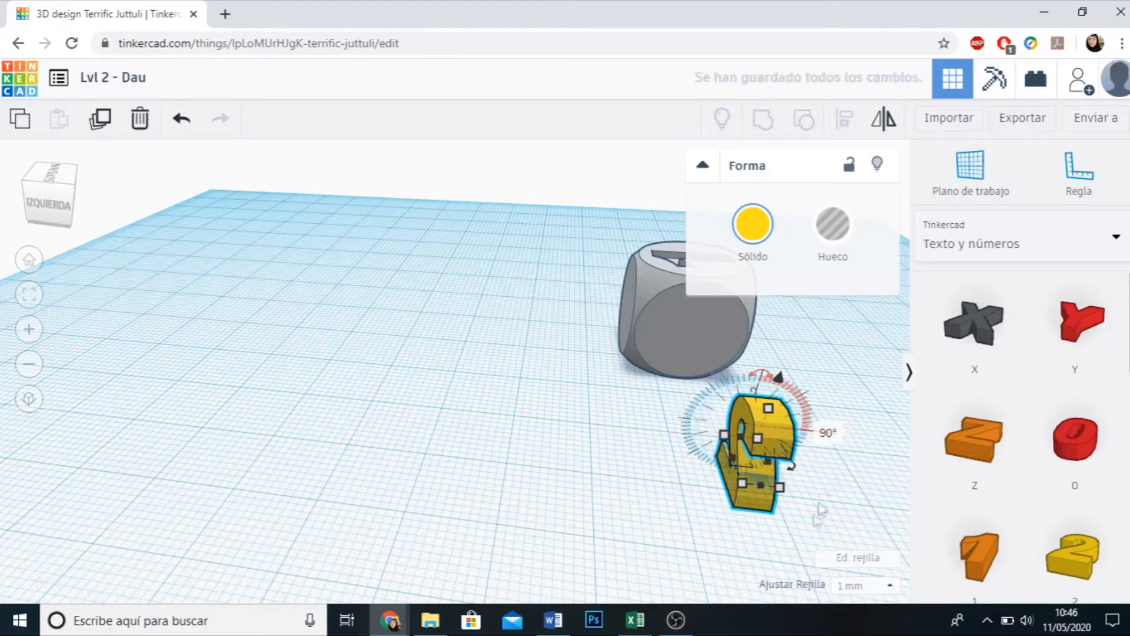
click(804, 530)
Set the thickness of the upright number 2 to 1 mm.
right_drag(802, 524, 682, 507)
click(640, 517)
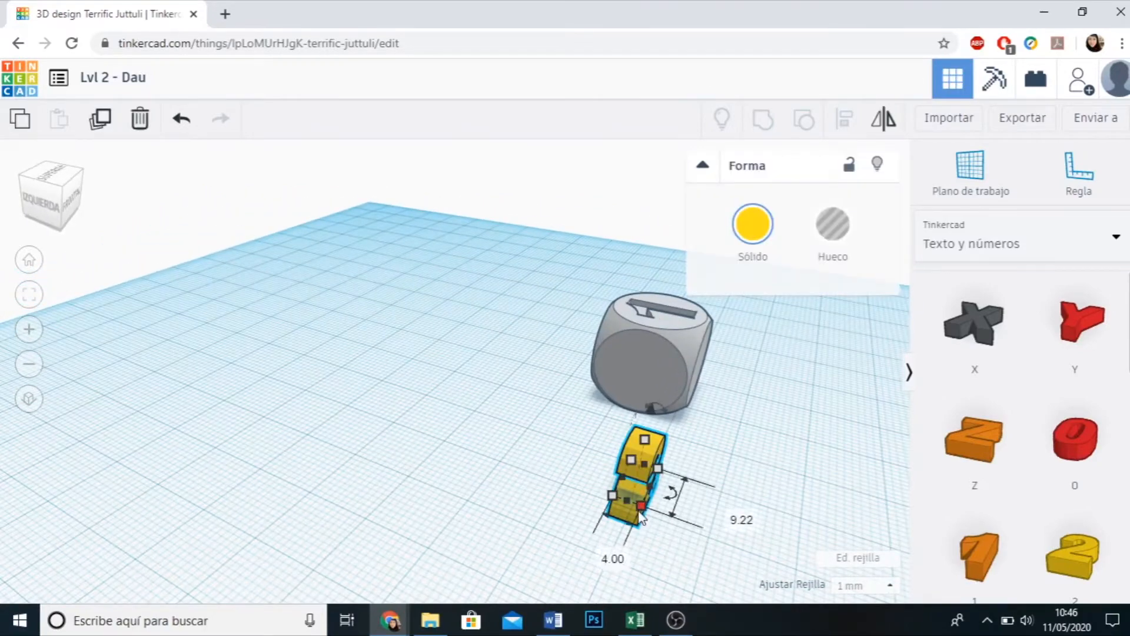
click(604, 553)
text(1)
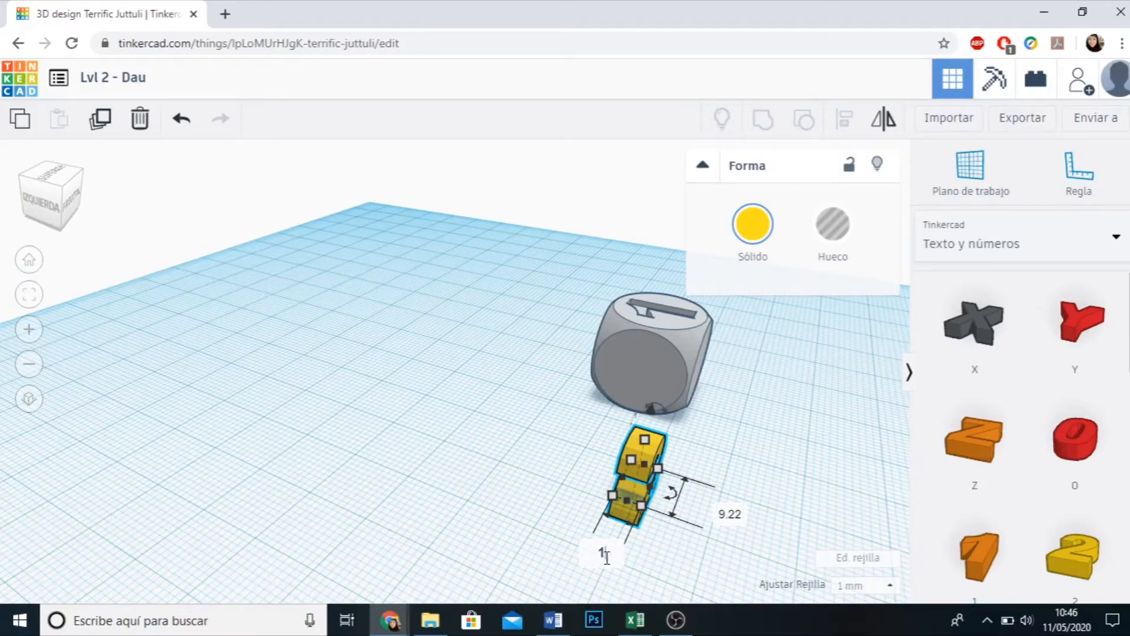
key(Return)
click(690, 565)
Move the number 2 sideways and forward until it stands directly in front of the die's front face.
right_drag(719, 568, 471, 545)
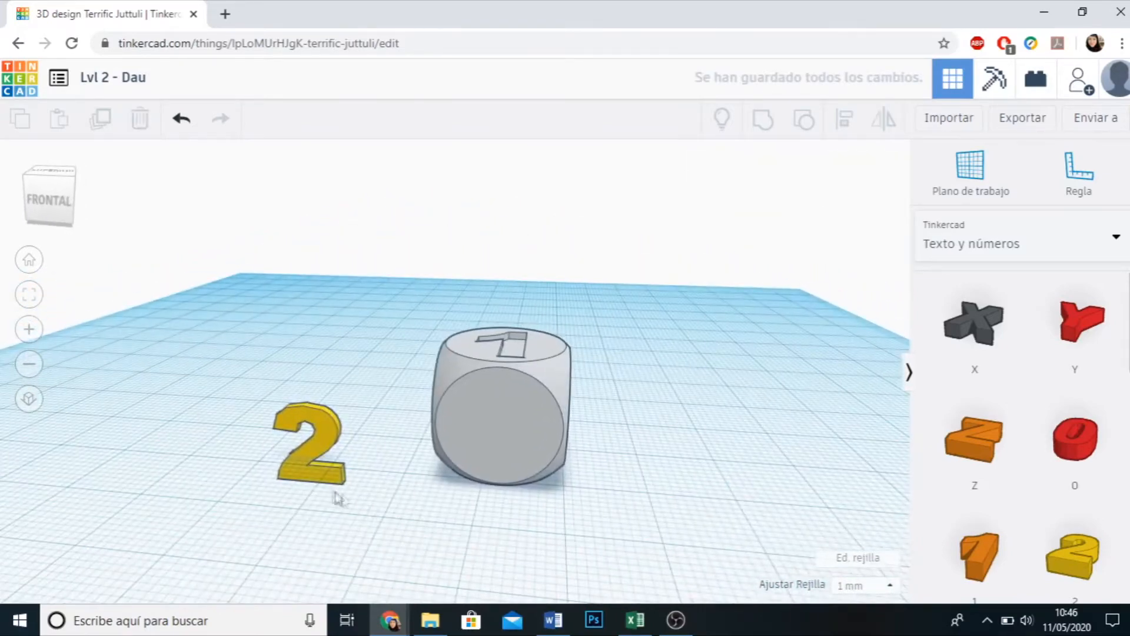
click(317, 440)
key(Right)
key(Right)
key(Right)
key(Right)
key(Right)
key(Right)
key(Right)
key(Right)
key(Right)
key(Right)
key(Right)
key(Right)
key(Right)
key(Right)
key(Right)
key(Right)
key(Right)
key(Right)
key(Right)
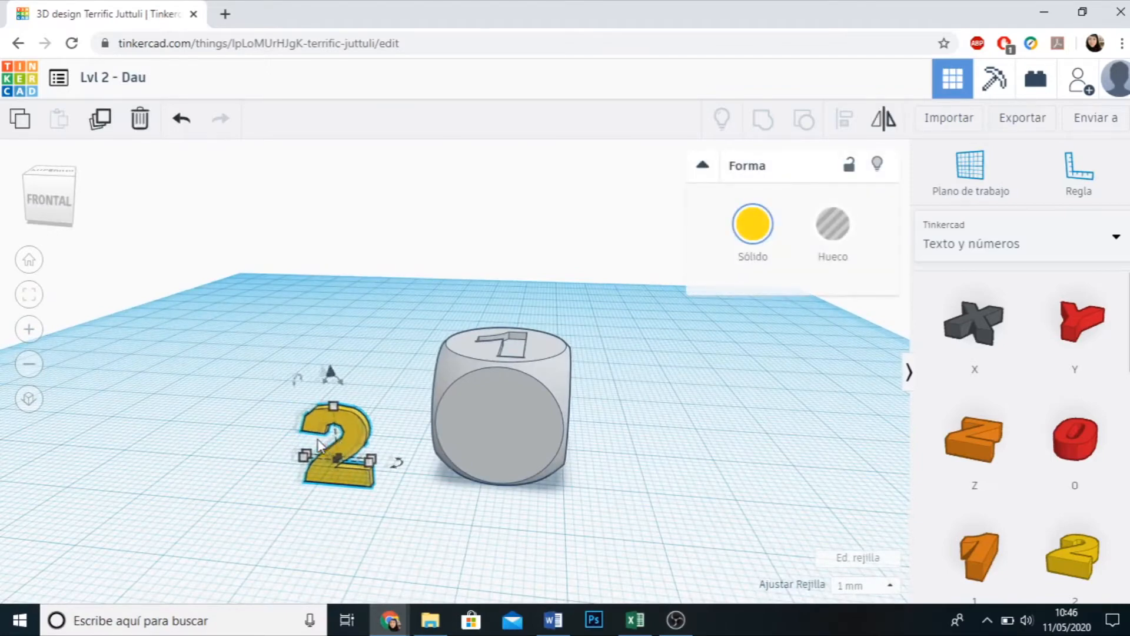
key(Down)
key(Down)
key(Down)
key(Down)
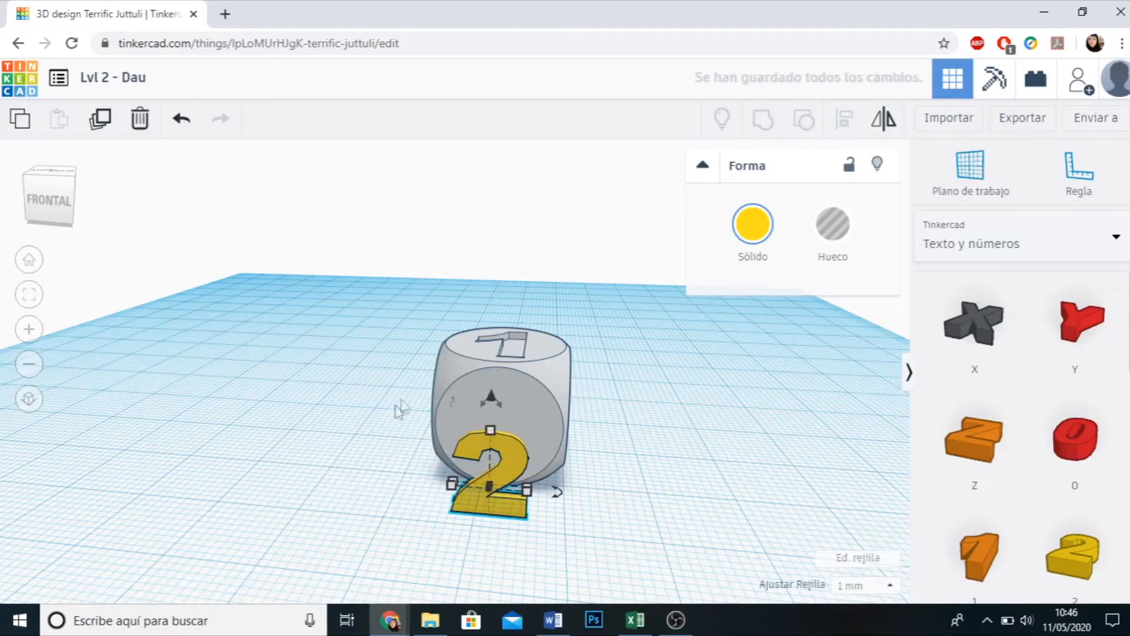
Raise the number 2 to 3 mm above the workplane and nudge it sideways to centre it on the die's front face.
drag(490, 397, 505, 347)
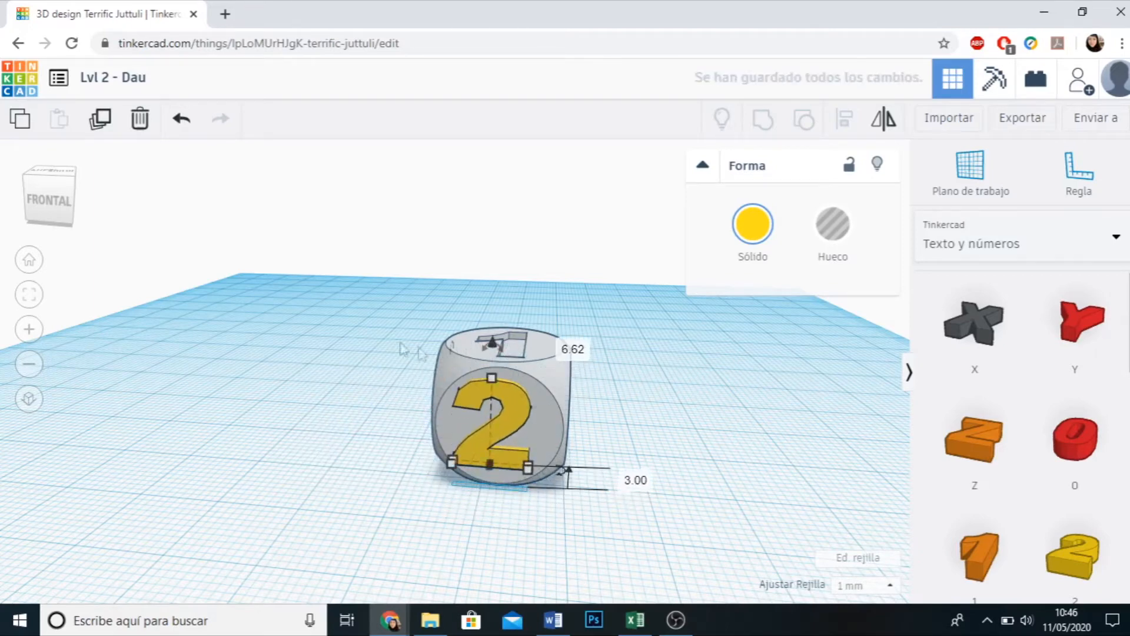
click(306, 408)
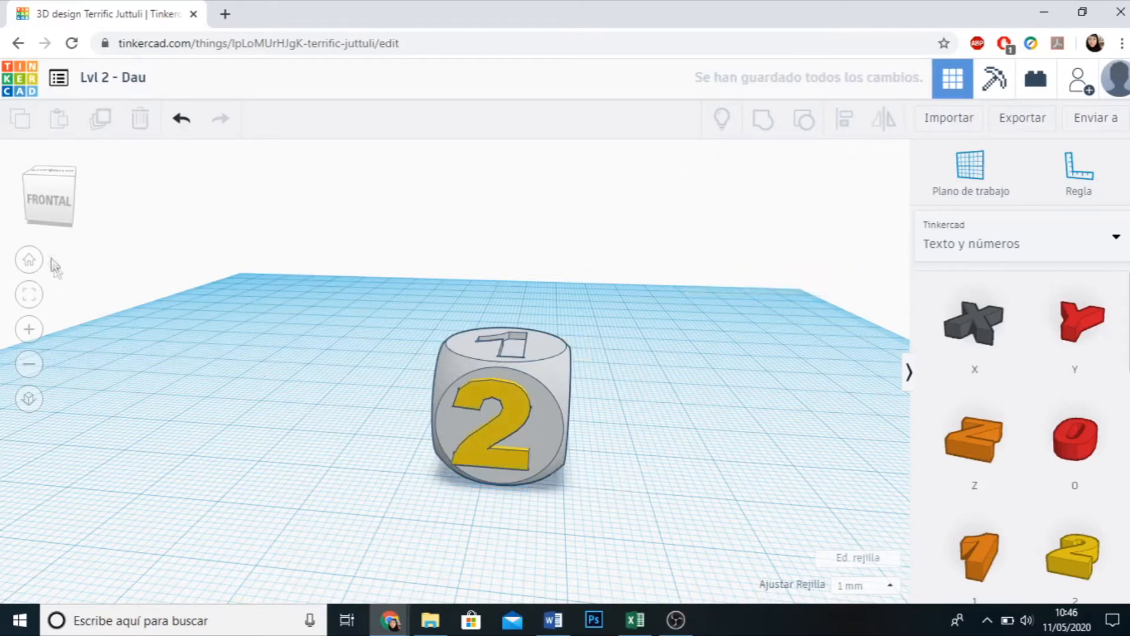
click(62, 201)
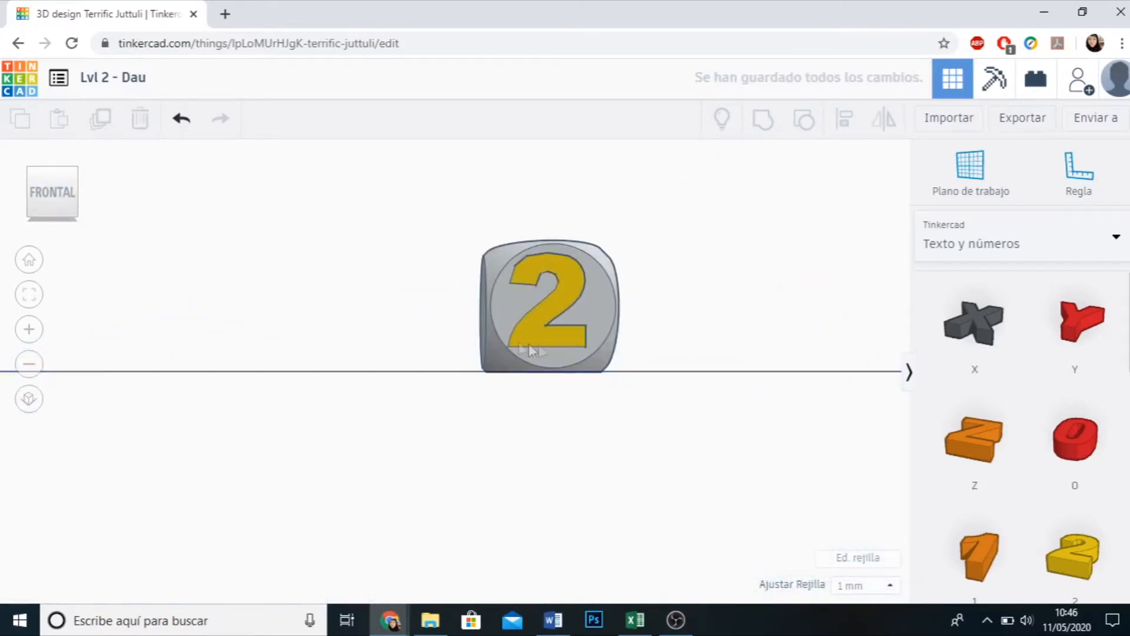
scroll(668, 313, up, 4)
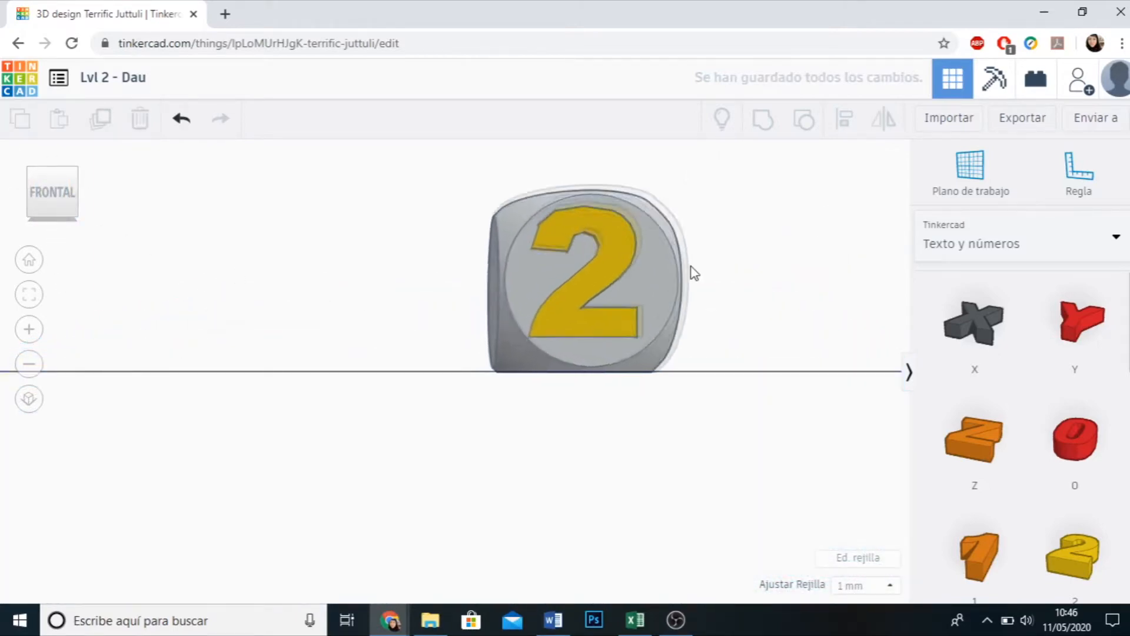
click(618, 270)
key(Right)
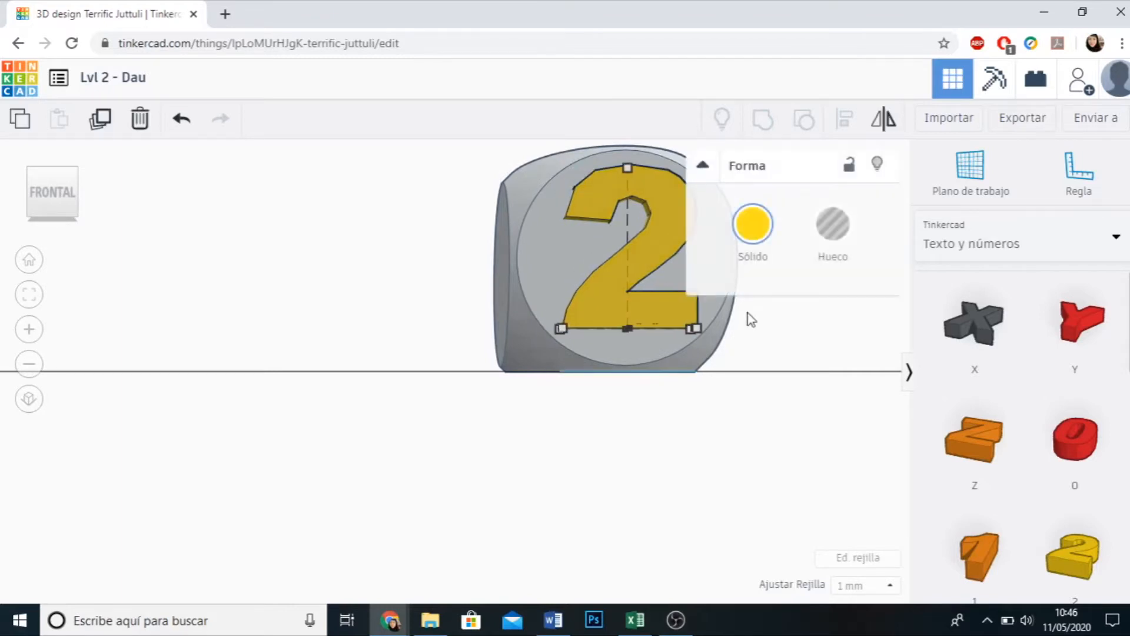
click(652, 480)
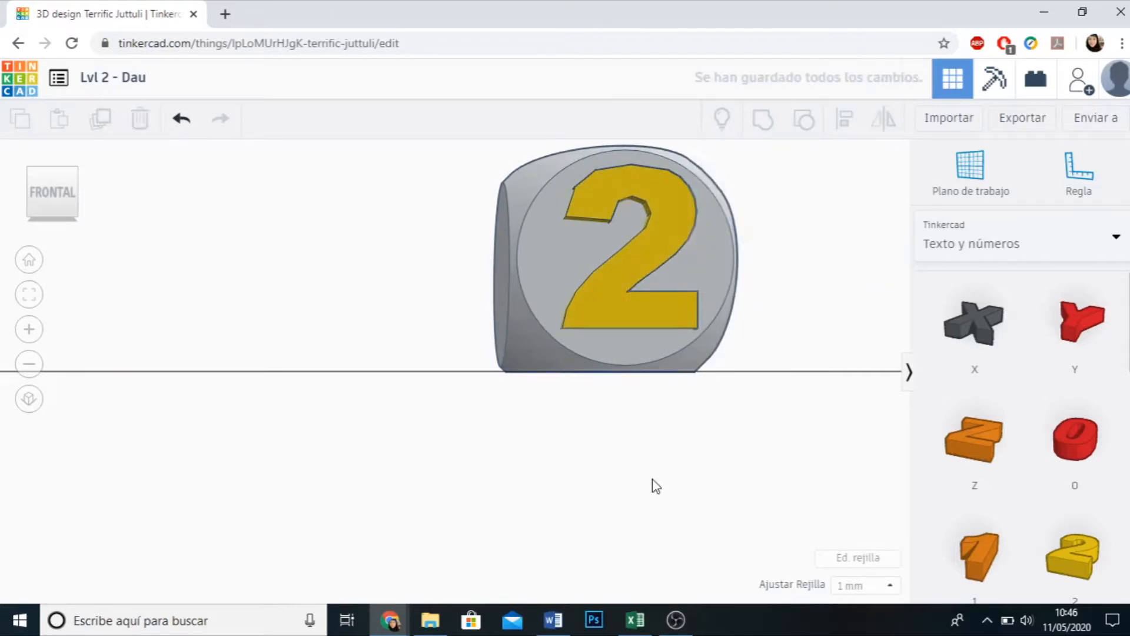
Try to push the number 2 into the die's front face by one 1 mm grid step, and undo the move.
scroll(651, 480, down, 3)
right_drag(449, 453, 743, 374)
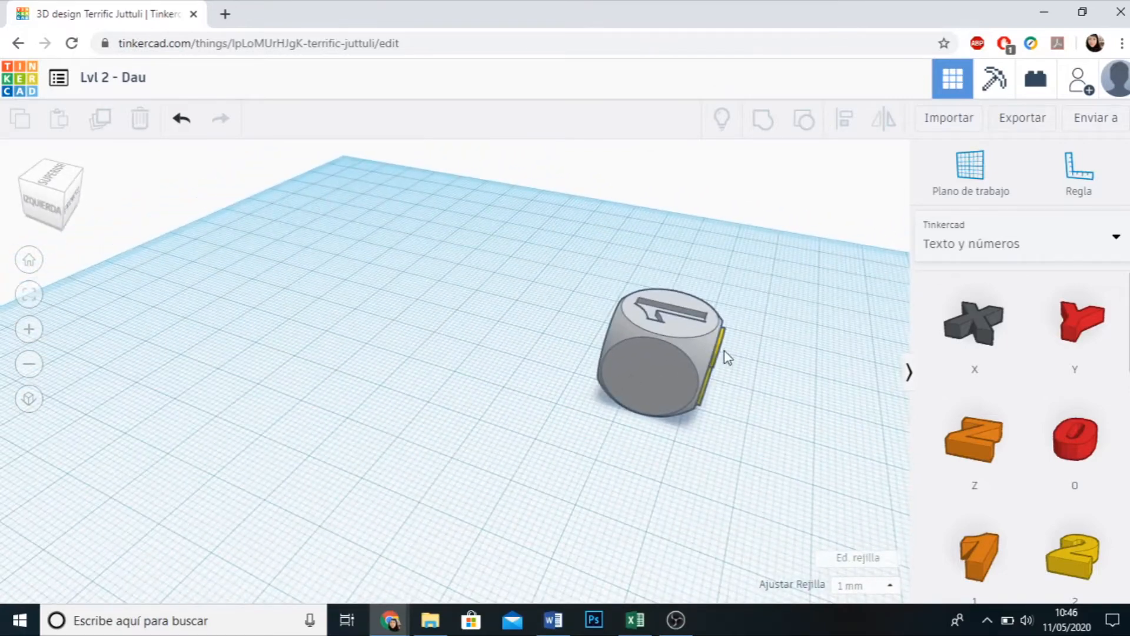
click(720, 353)
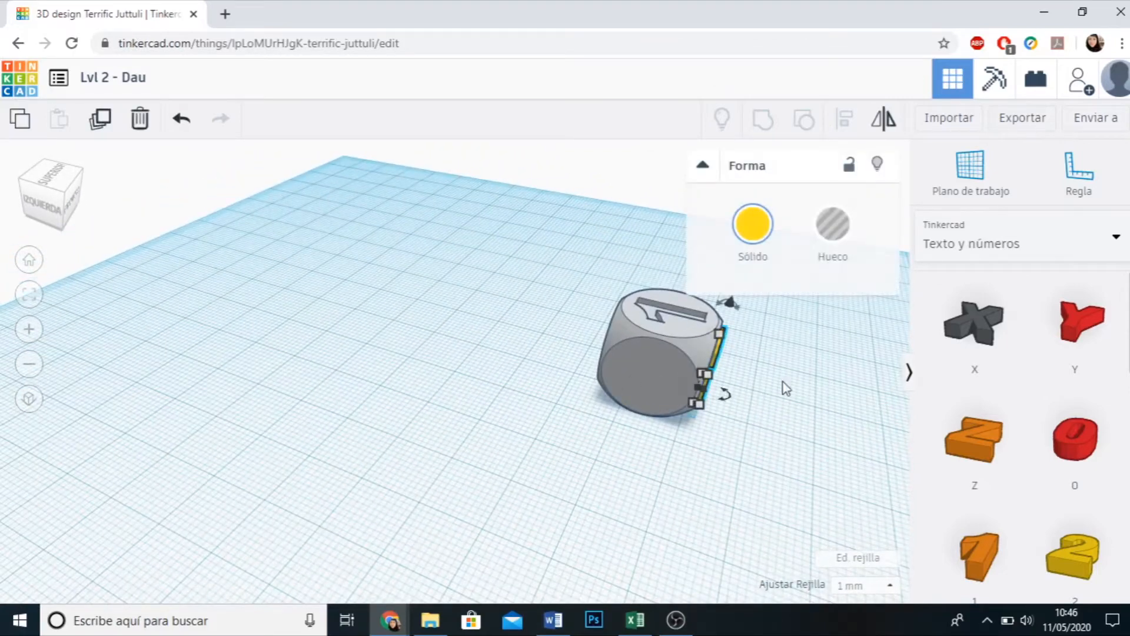
key(Left)
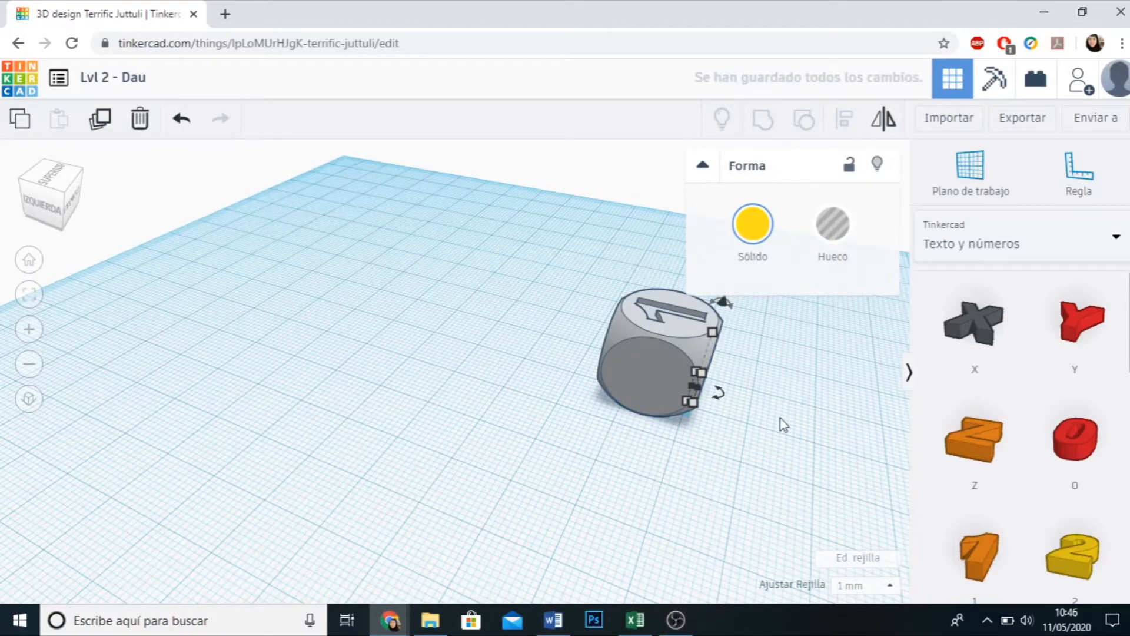
click(783, 425)
right_drag(790, 461, 655, 418)
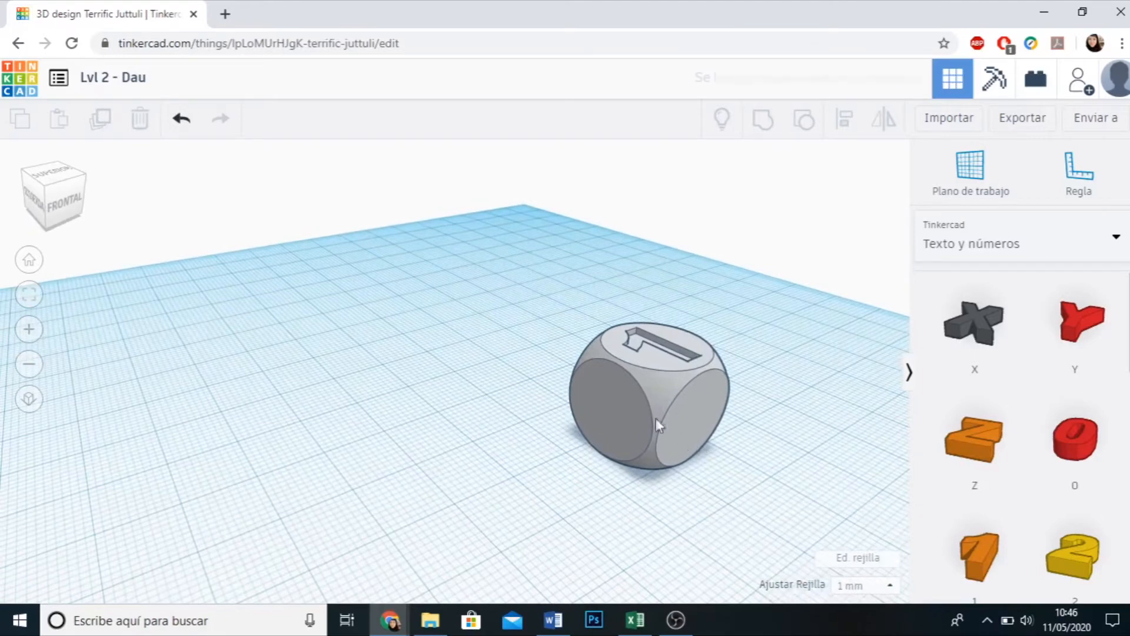
click(181, 124)
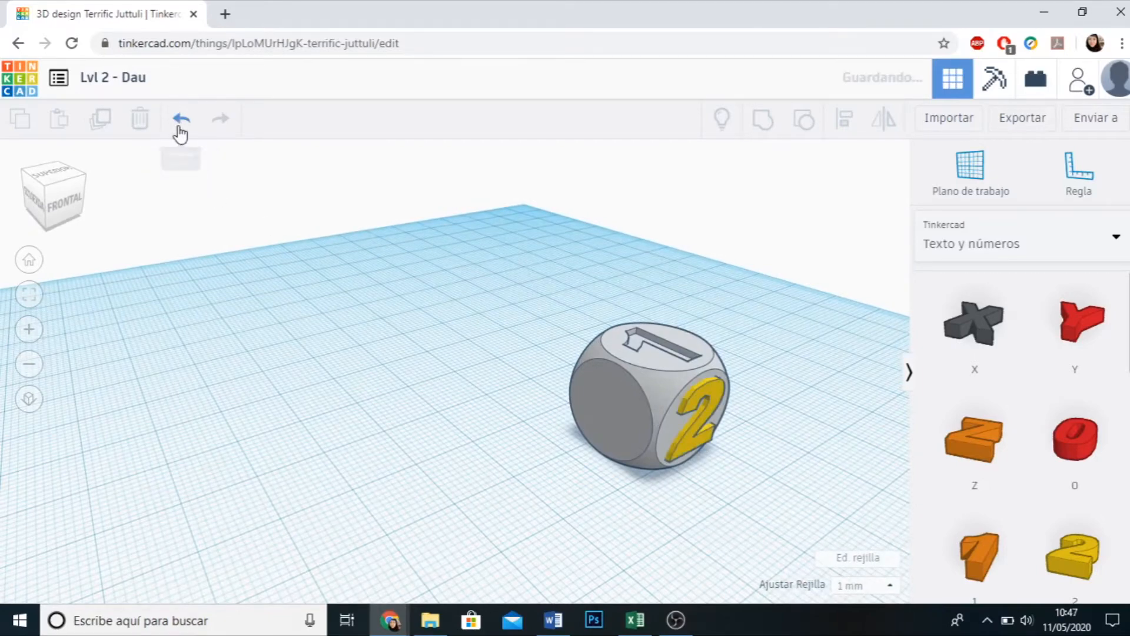
Set the snap grid to 0.25 mm and nudge the number 2 back until it sinks into the die's front face.
click(890, 586)
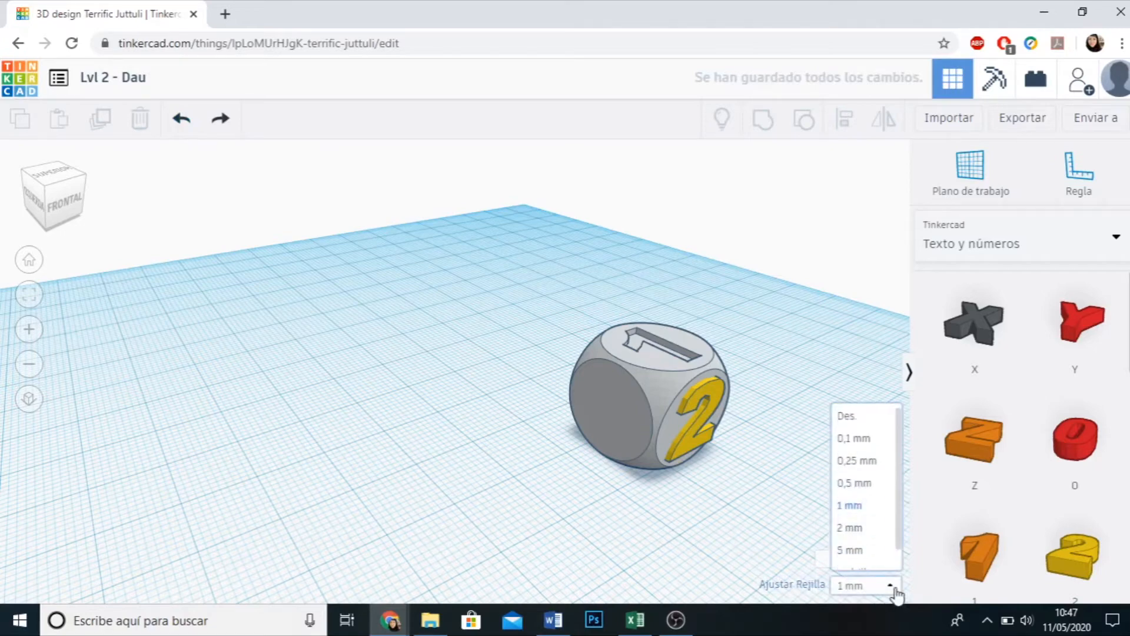
click(876, 465)
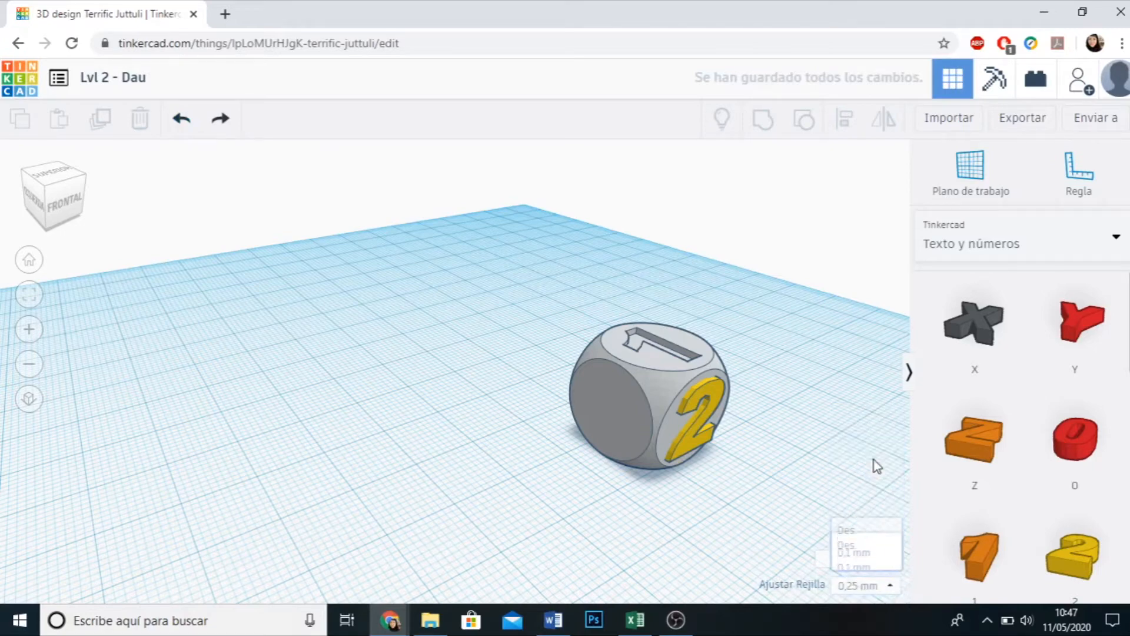
click(696, 455)
key(Down)
key(Up)
key(Up)
key(Up)
key(Up)
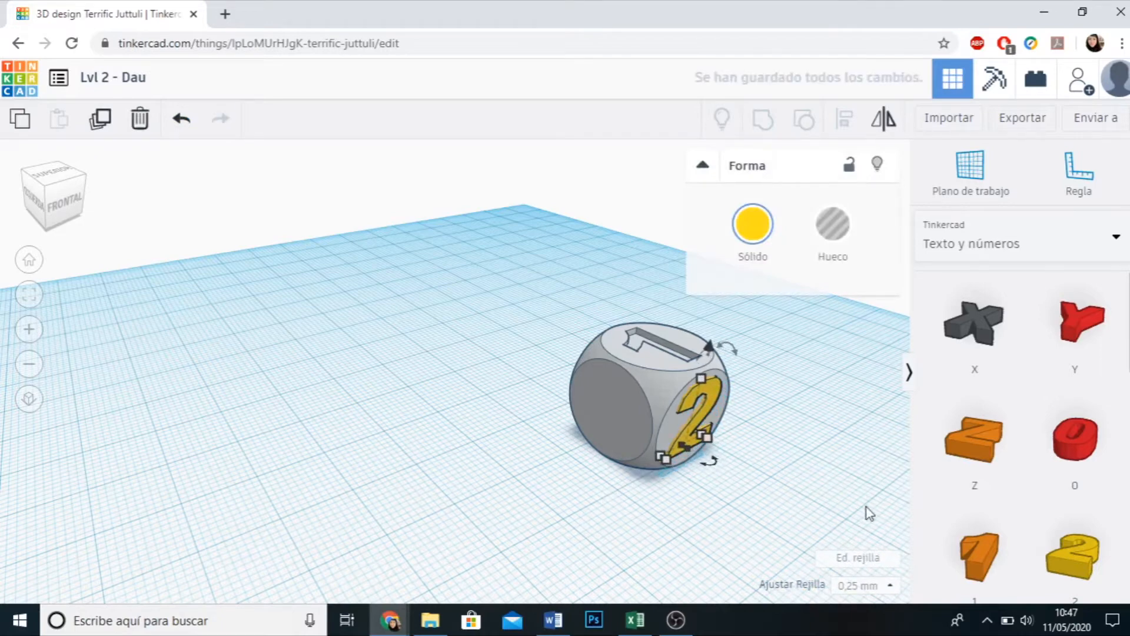
click(800, 511)
scroll(787, 504, up, 3)
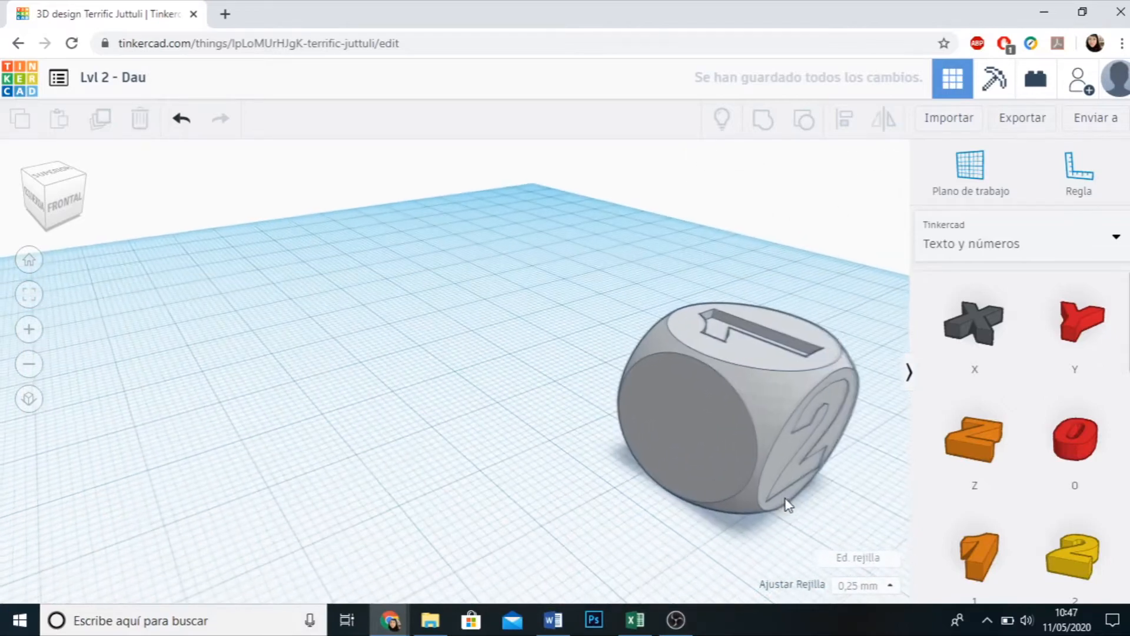
Try to engrave the number 2 by grouping the solid digit with the die, and undo the grouping.
scroll(778, 498, down, 3)
drag(470, 253, 799, 524)
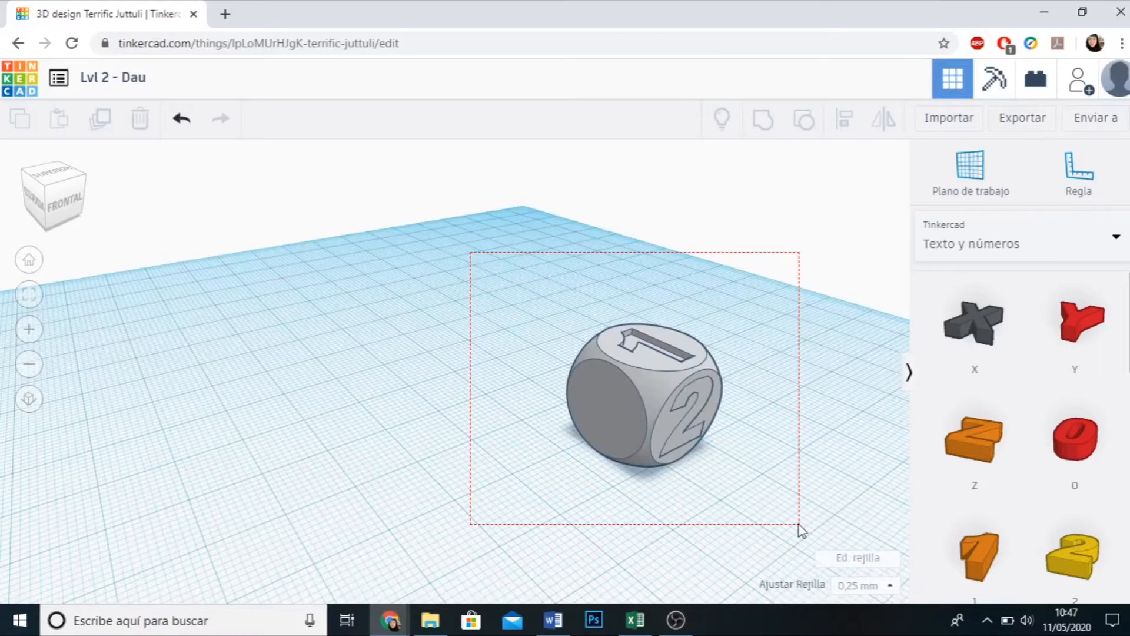
drag(800, 525, 799, 525)
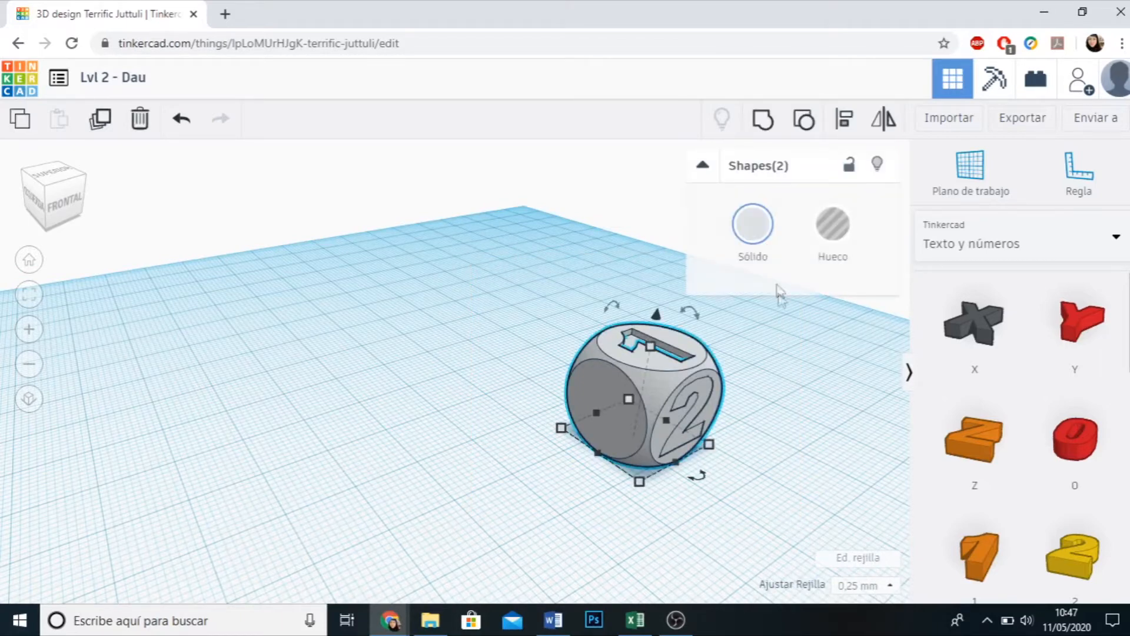
click(774, 135)
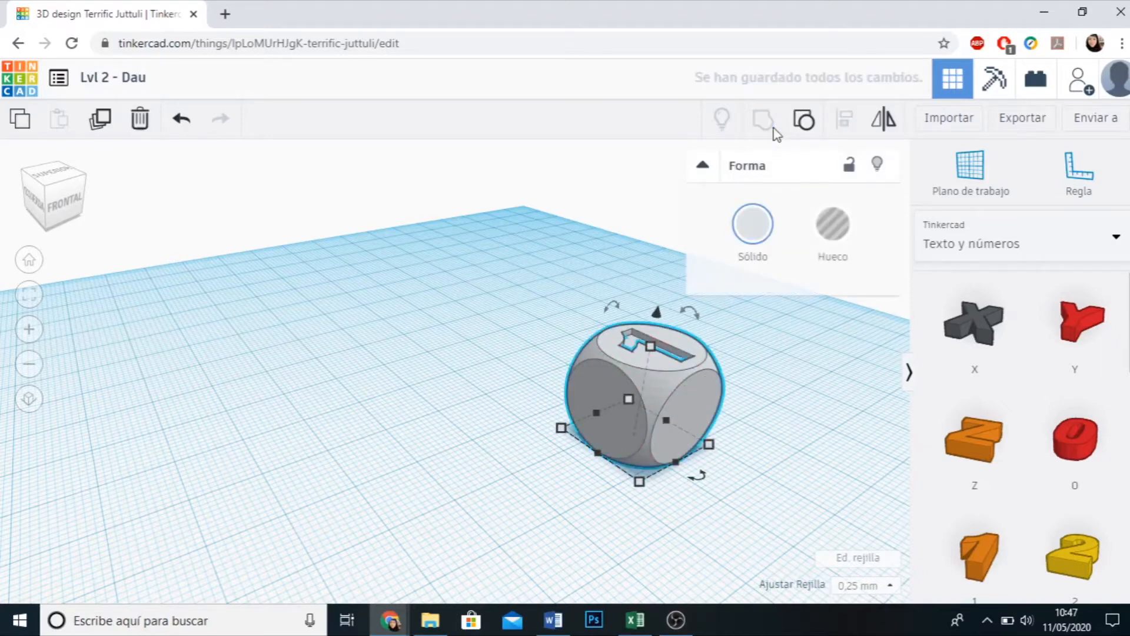
click(180, 120)
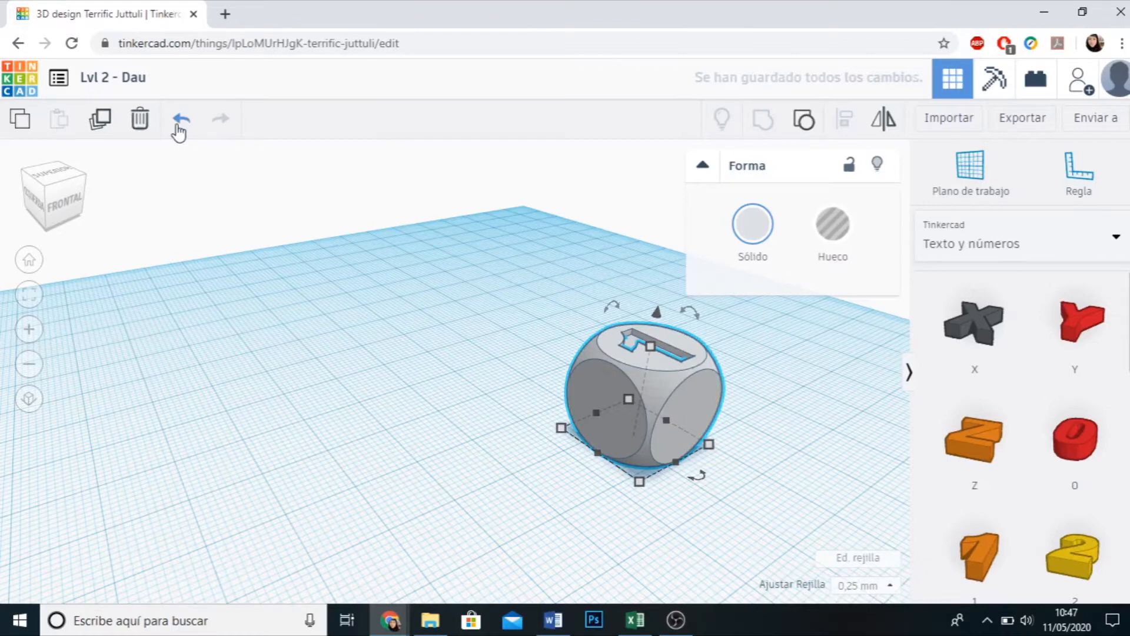
Nudge the die back by one 0.25 mm grid step relative to the number 2 so the digit shows on the front face.
click(631, 384)
key(Up)
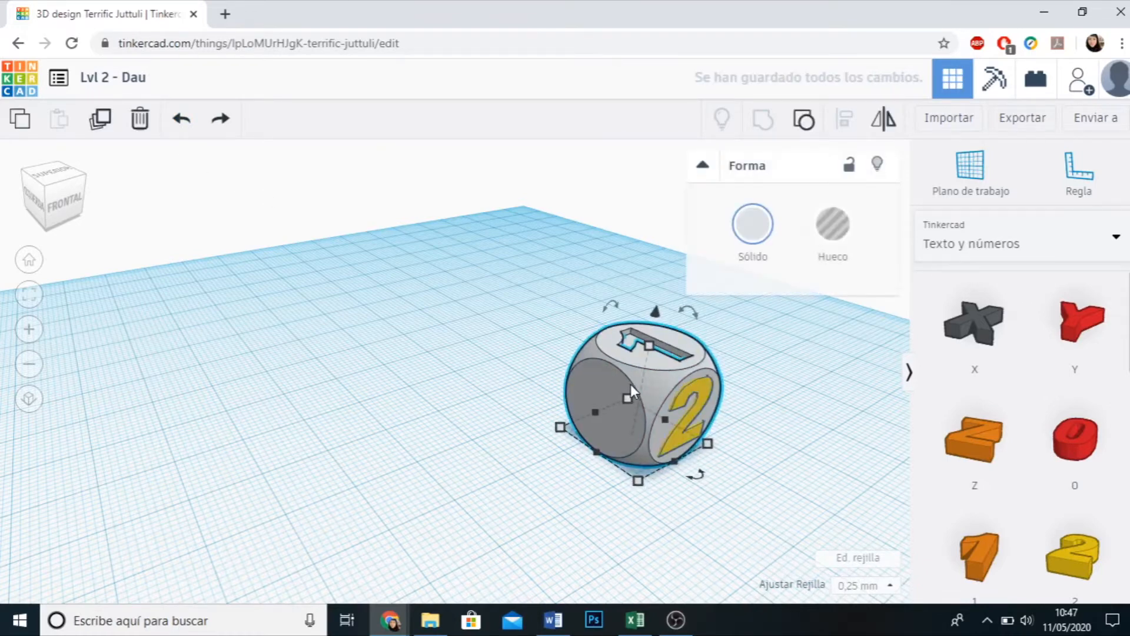
click(753, 506)
Turn the number 2 into a hole and group it with the die to engrave the digit into the front face.
click(695, 411)
click(833, 225)
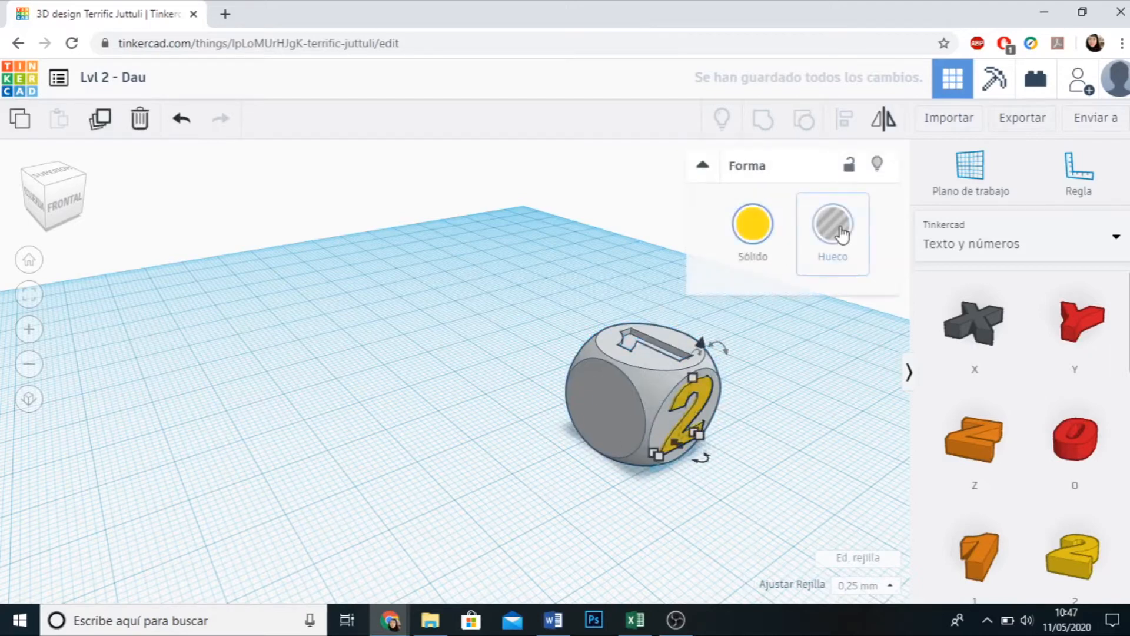
click(820, 464)
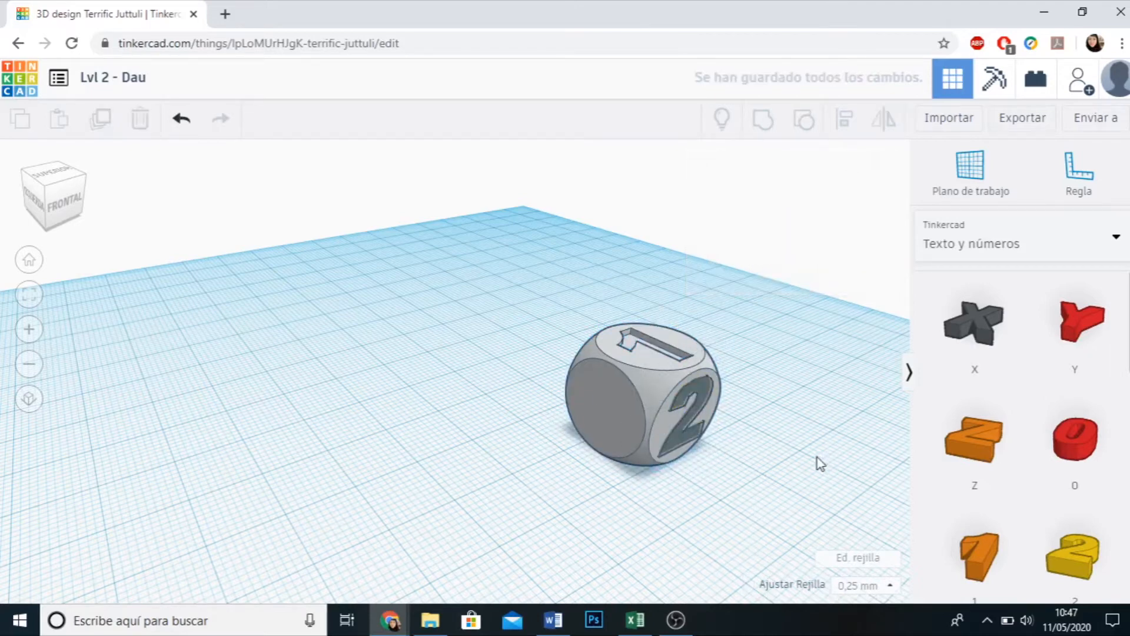
drag(488, 272, 792, 499)
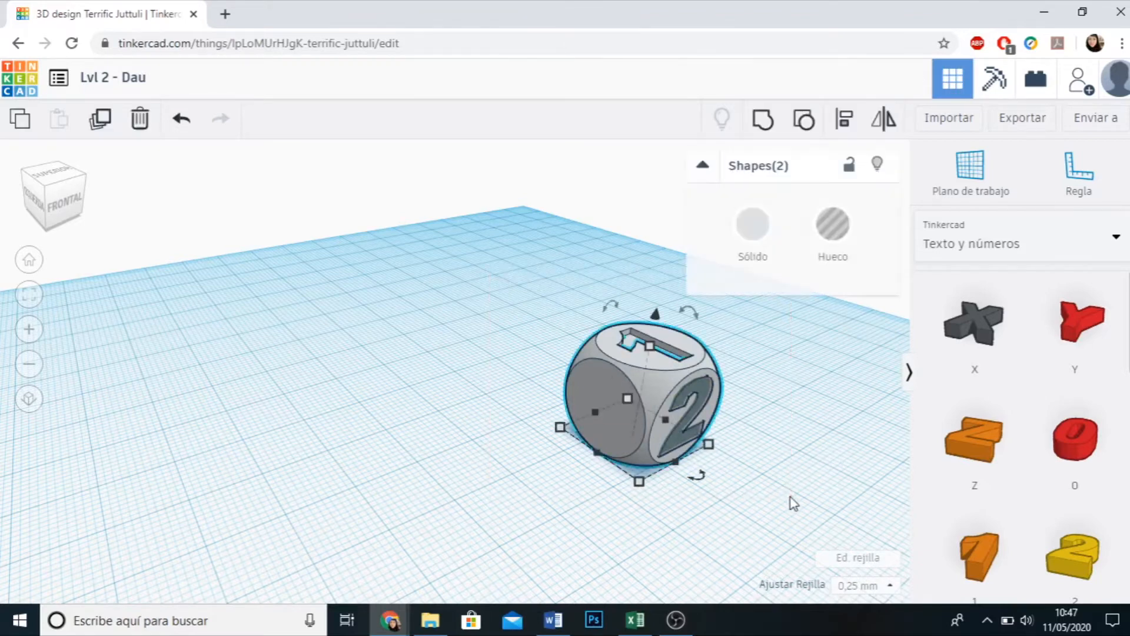
click(763, 121)
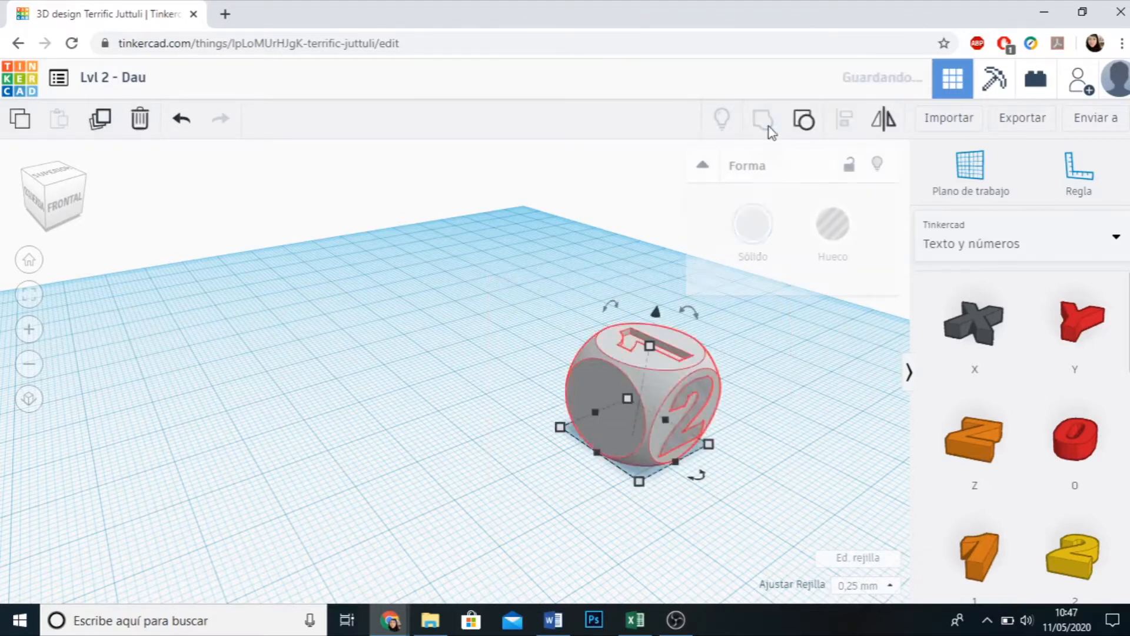
Place a number 3 shape on the workplane in front of the die's blank right face.
click(808, 437)
scroll(792, 501, up, 3)
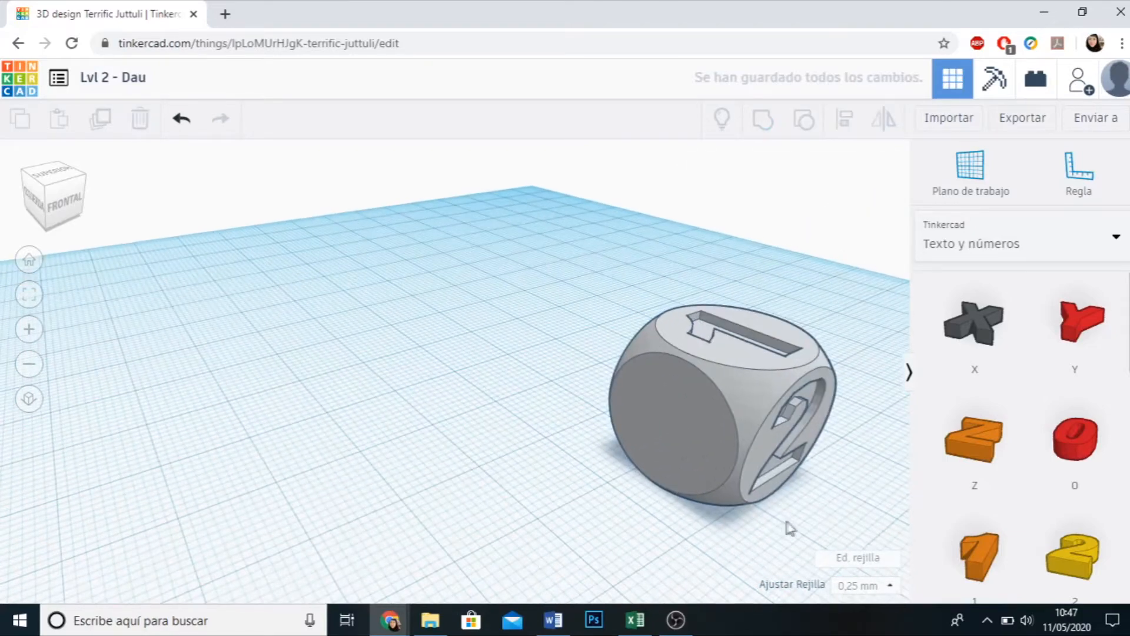
right_drag(779, 519, 563, 504)
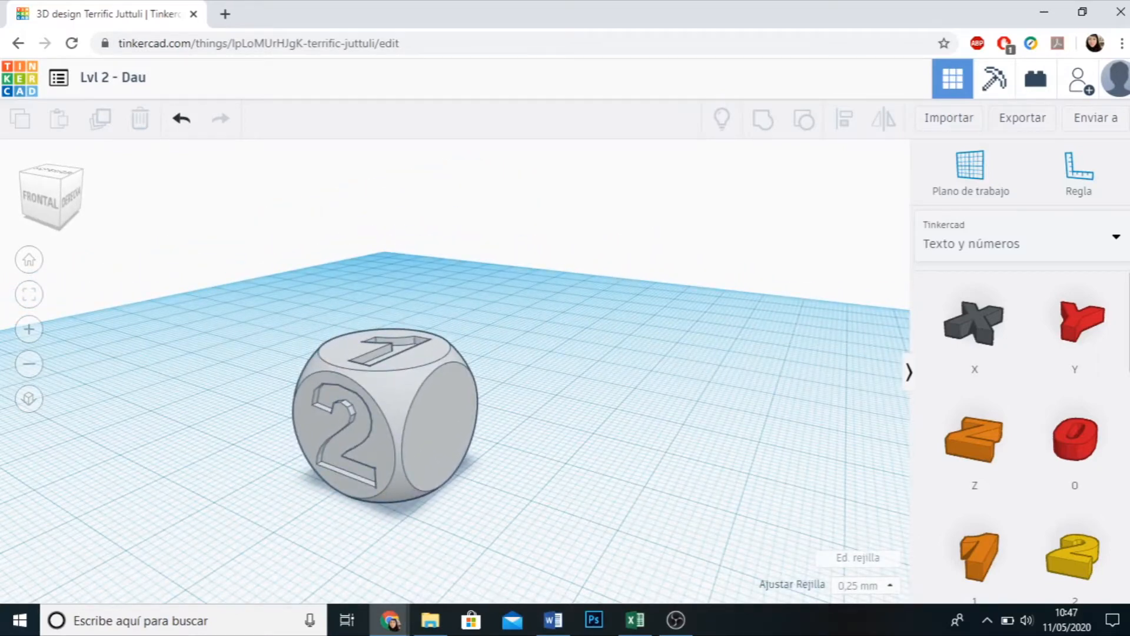
right_drag(465, 547, 415, 533)
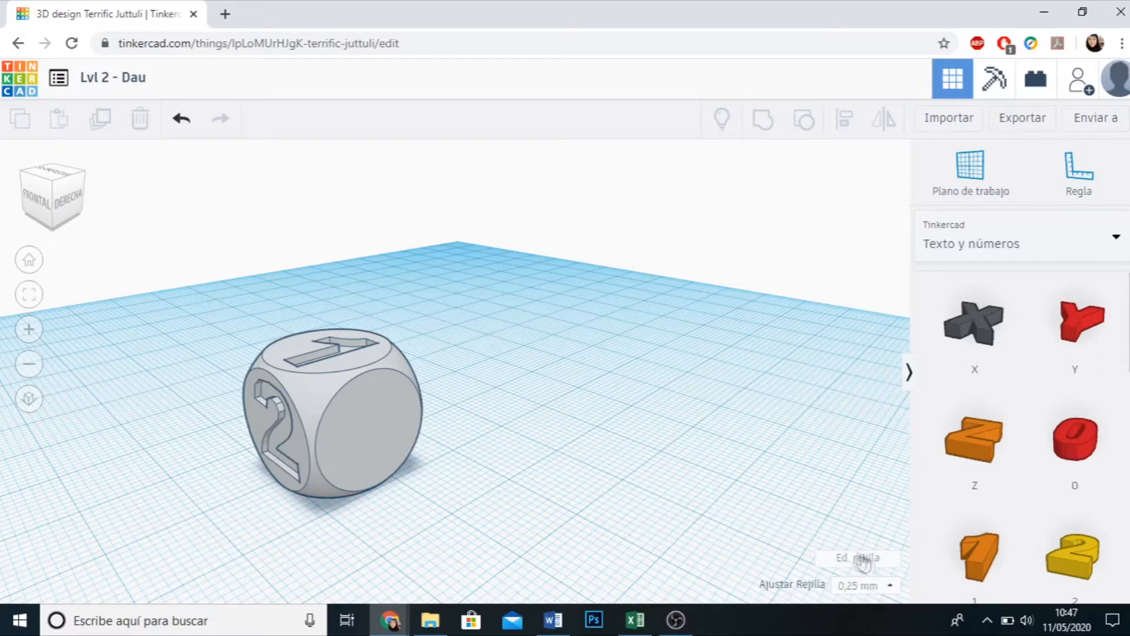
scroll(1008, 501, down, 1)
scroll(1008, 500, down, 2)
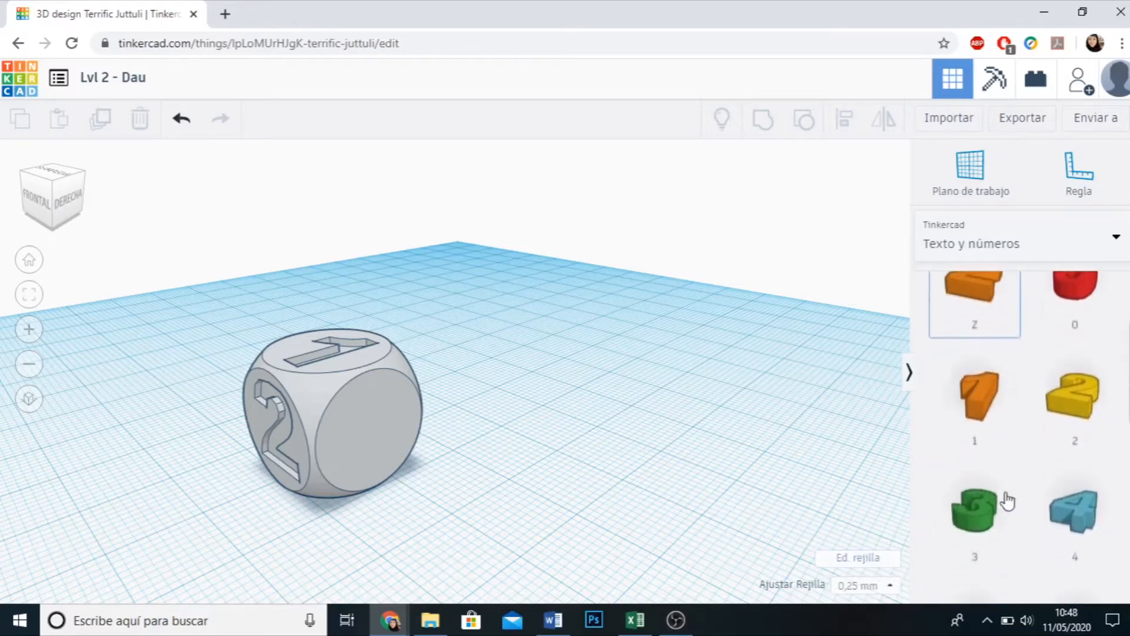
drag(975, 511, 571, 486)
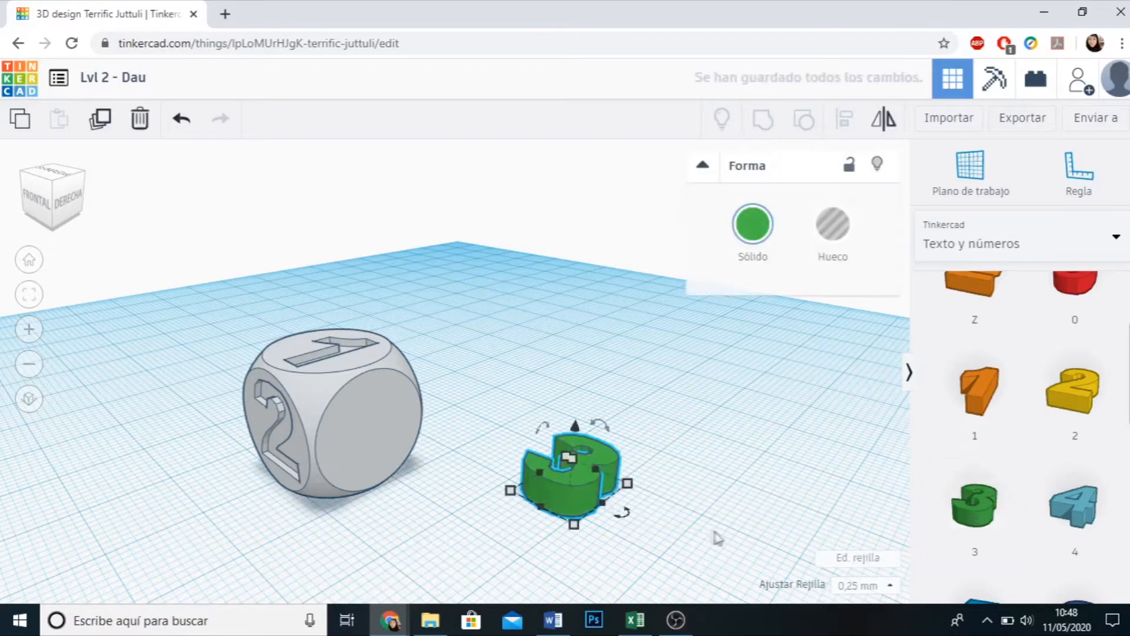
click(721, 538)
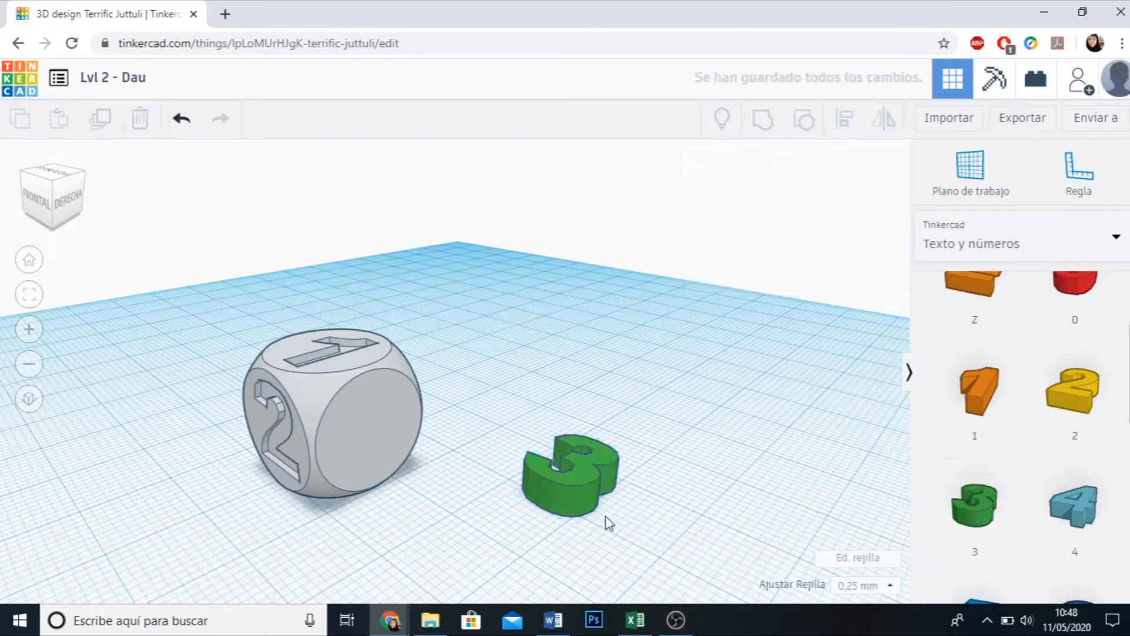
Rotate the number 3 by 90° about its vertical axis so it lies flat in line with the die's right face.
click(575, 504)
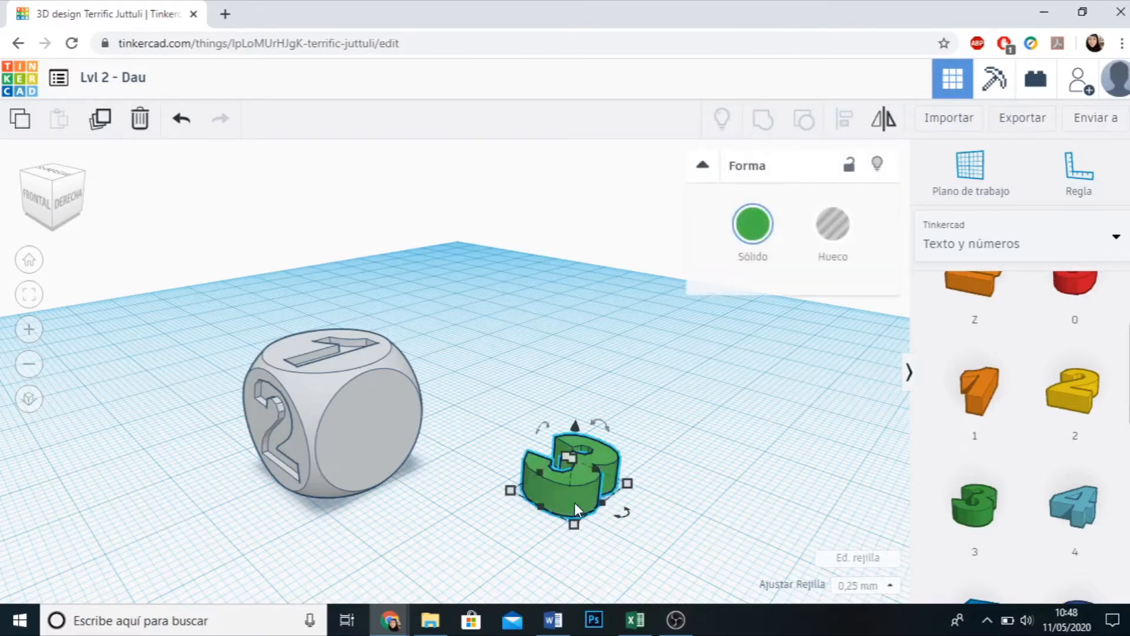
mouse_move(625, 522)
drag(624, 513, 669, 451)
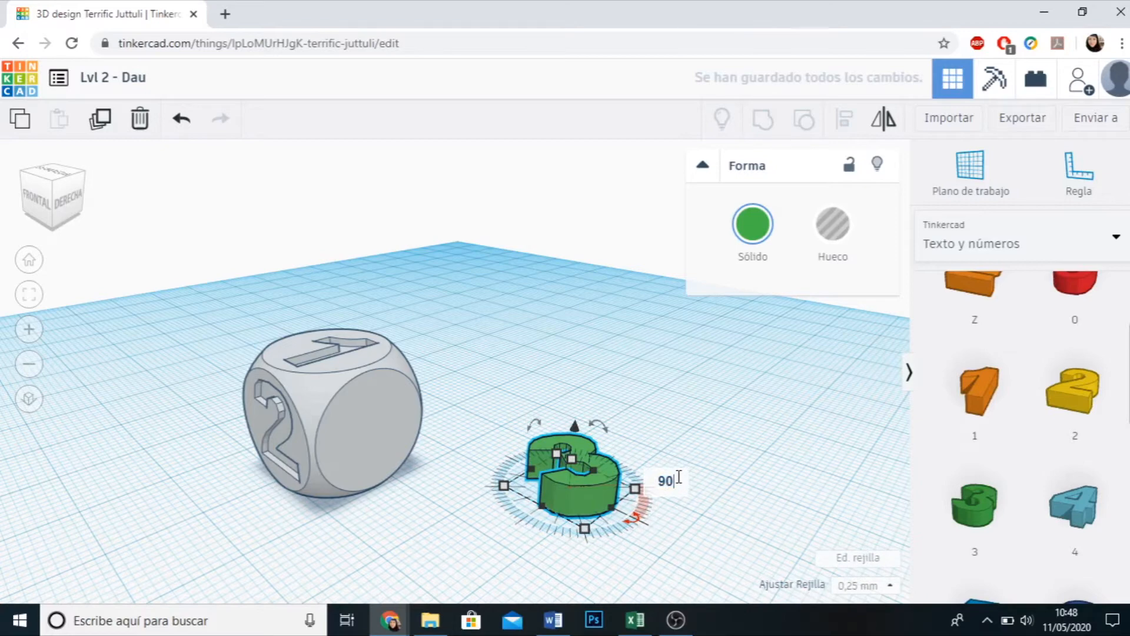
key(Return)
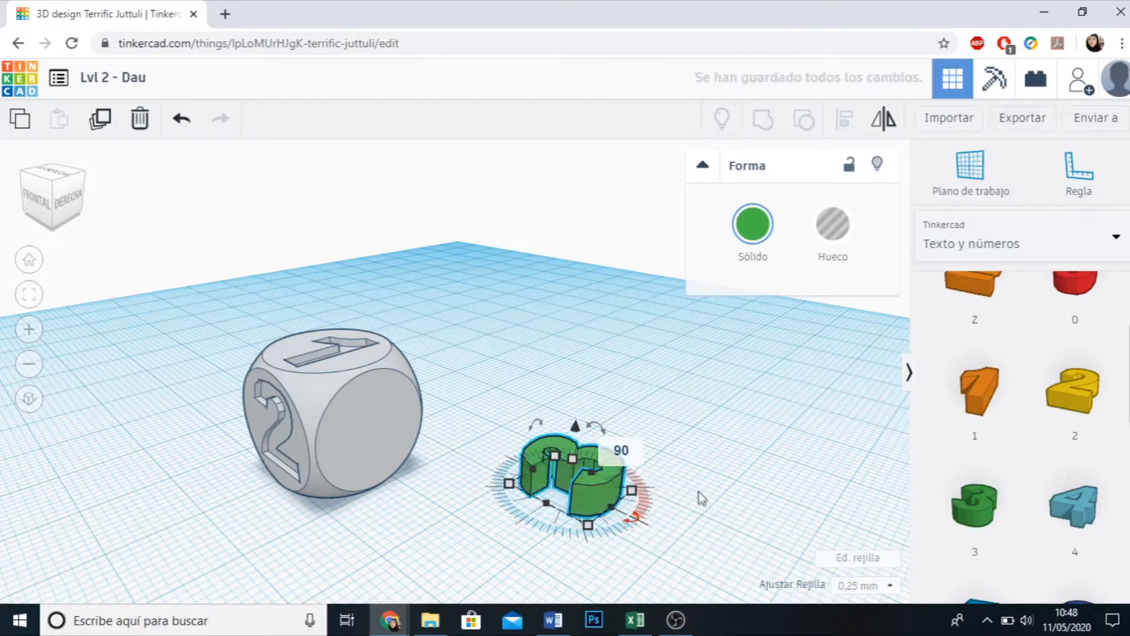
click(706, 524)
Tilt the number 3 by 90° so it stands upright, parallel to the die's right face.
right_drag(706, 529, 791, 519)
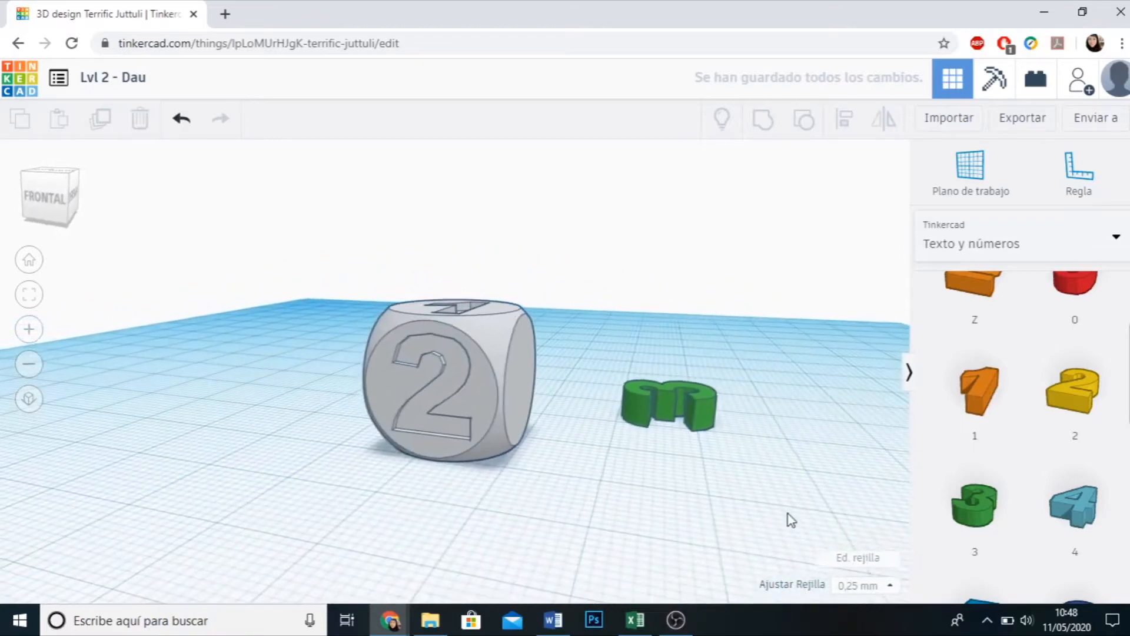
scroll(733, 365, up, 3)
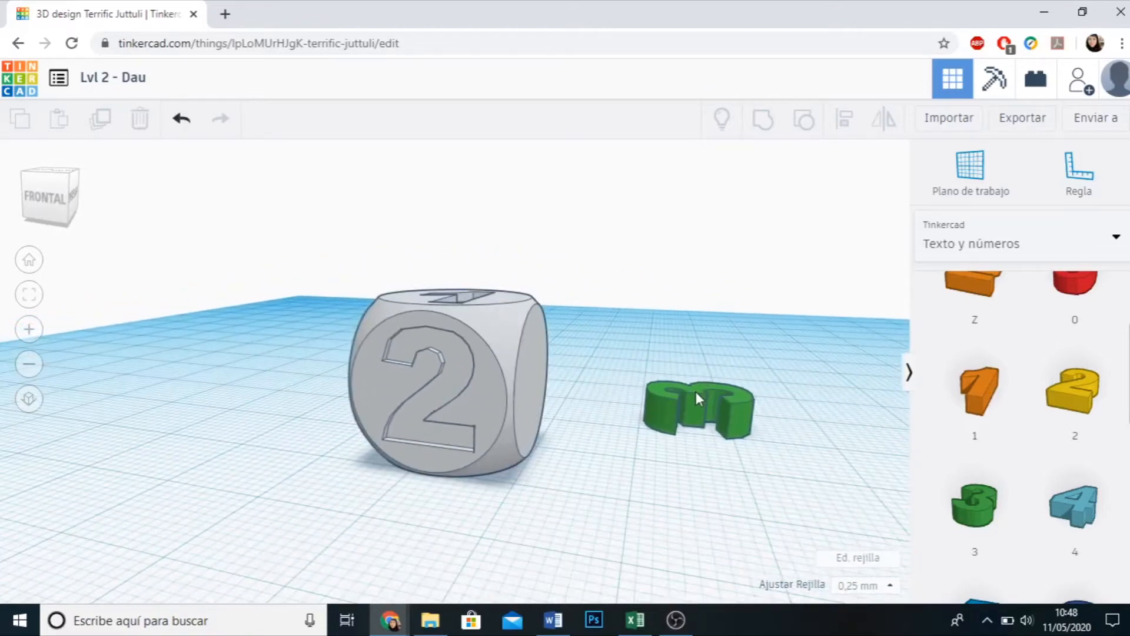
click(696, 391)
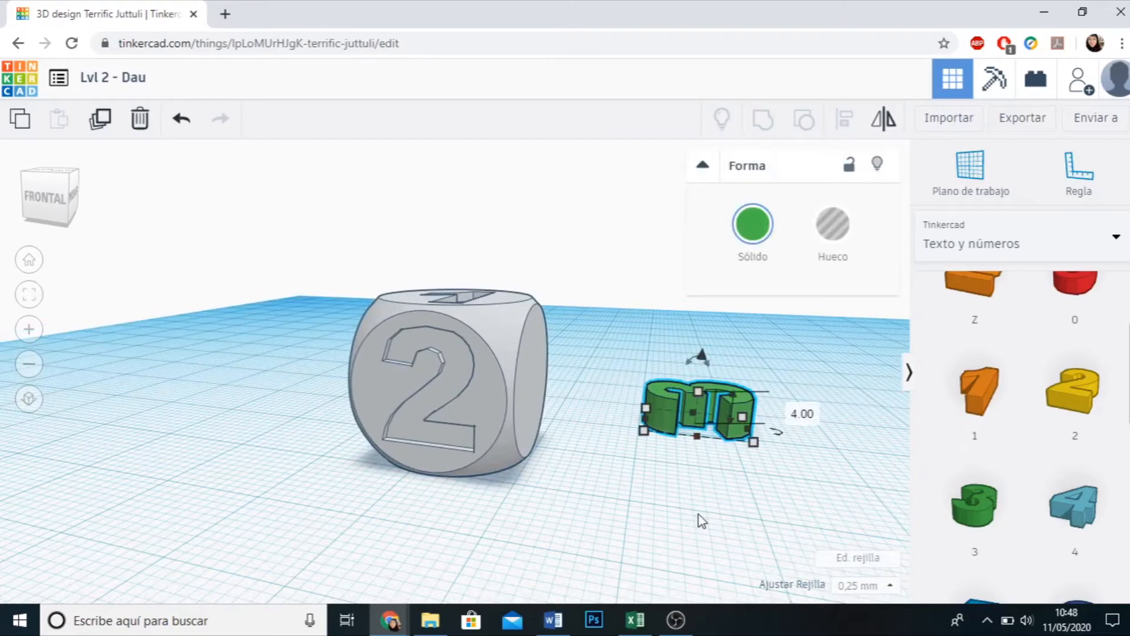
drag(695, 365, 787, 410)
click(786, 402)
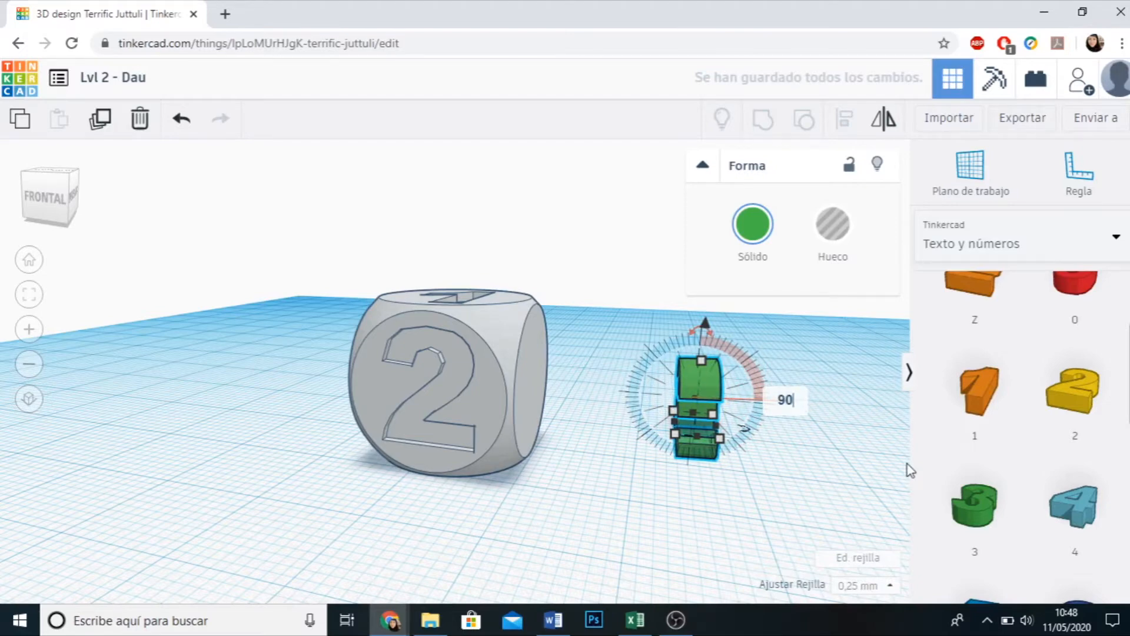
key(Return)
key(Return)
click(817, 503)
Set the upright number 3's thickness to 1 mm.
right_drag(814, 498, 619, 483)
right_drag(482, 430, 601, 463)
click(597, 466)
mouse_move(545, 504)
click(446, 520)
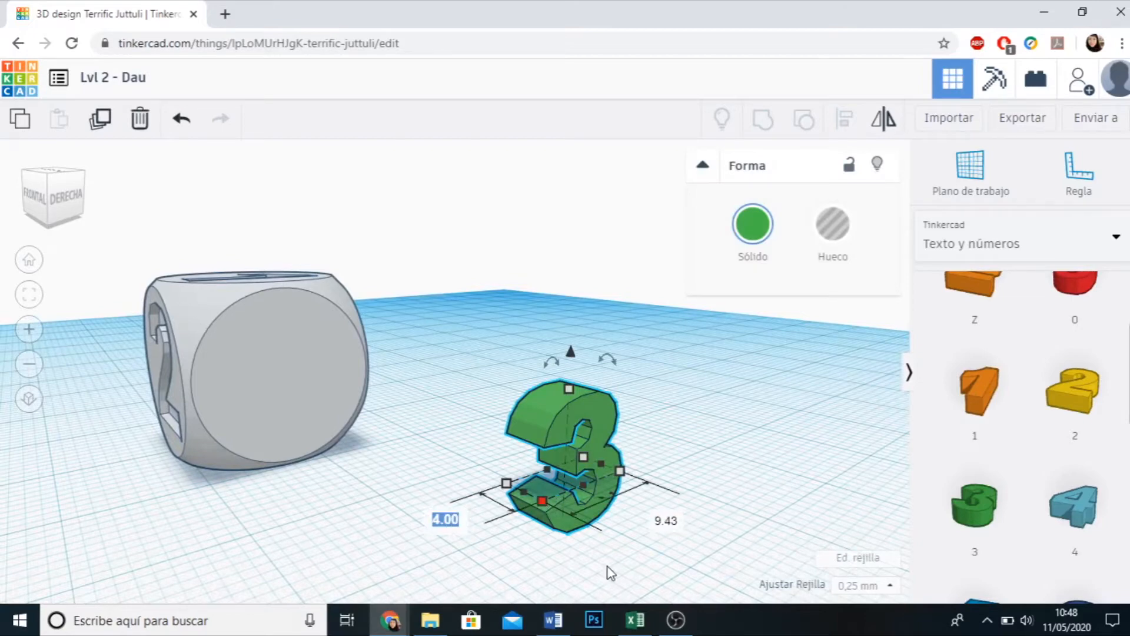
text(1)
click(613, 567)
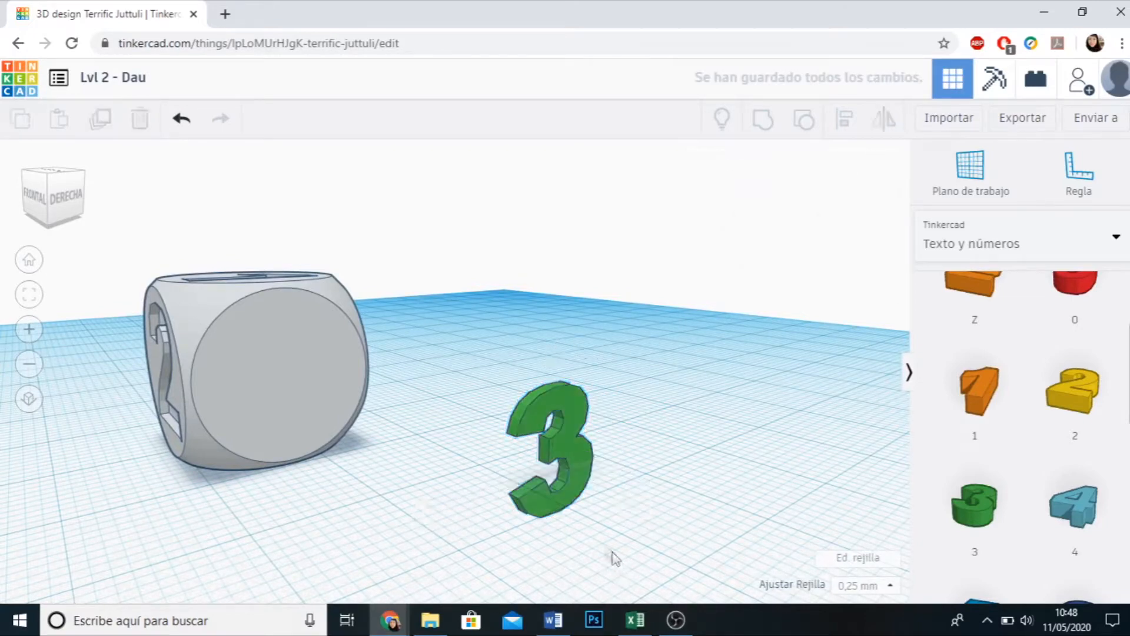
From the right-side view, nudge the number 3 along the workplane until it sits close to the die's right face.
click(71, 207)
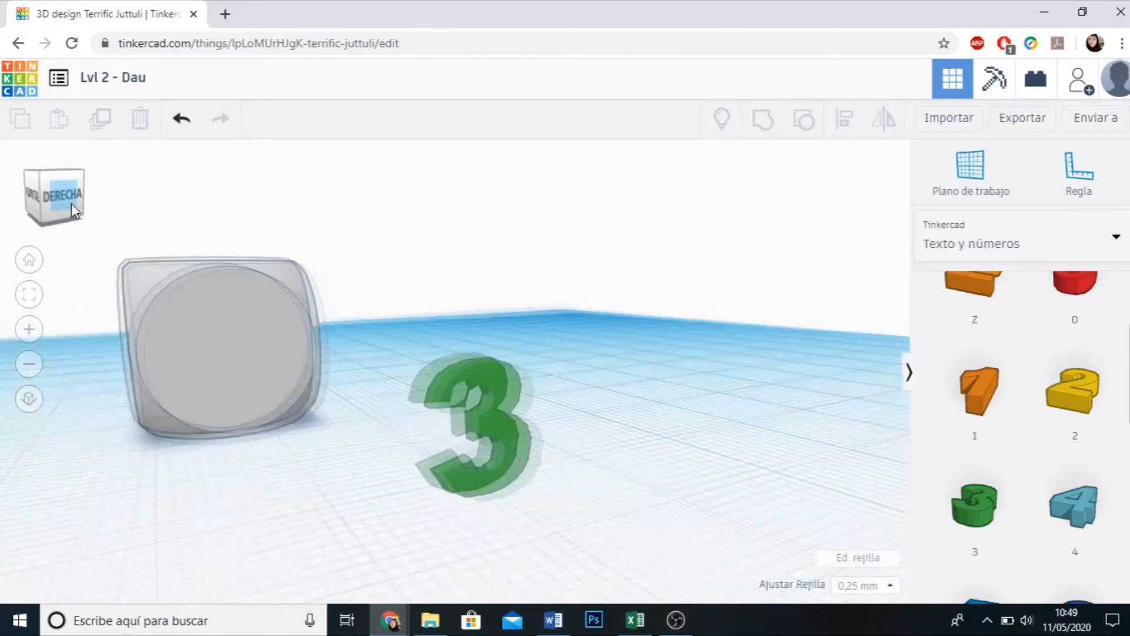
click(282, 351)
key(Left)
key(Left)
key(Left)
key(Left)
key(Left)
key(Left)
key(Left)
key(Left)
key(Left)
key(Left)
key(Left)
key(Left)
key(Left)
key(Left)
key(Left)
key(Left)
key(Left)
key(Left)
key(Left)
key(Left)
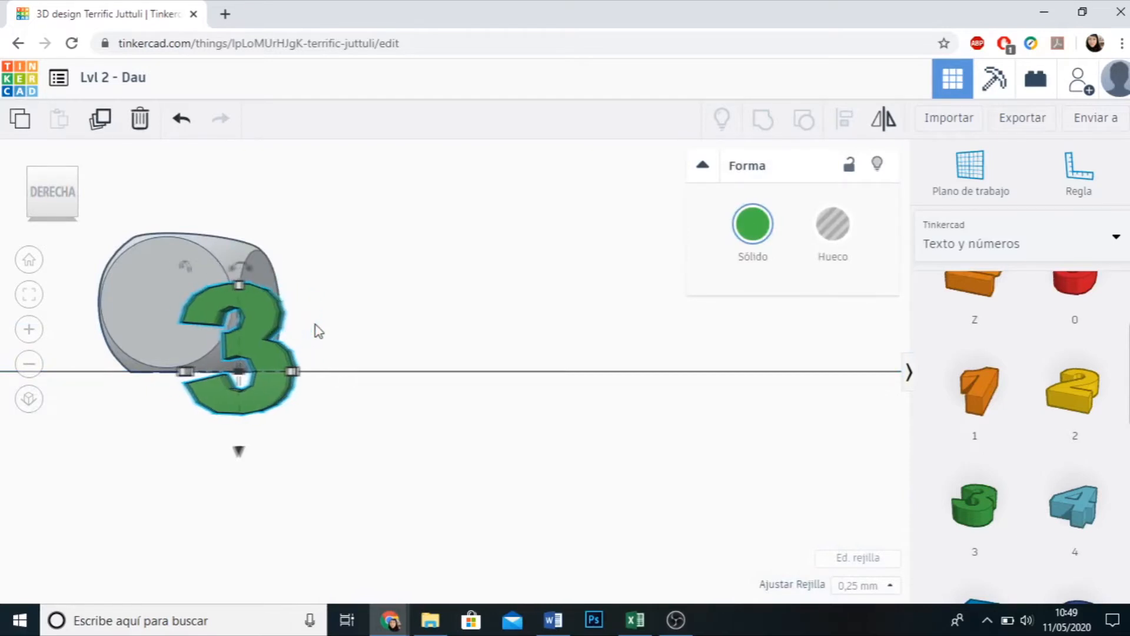
key(Left)
key(Left)
key(Left)
key(Left)
key(Left)
key(Left)
key(Right)
key(Right)
key(Right)
key(Right)
key(Right)
key(Right)
key(Right)
key(Right)
key(Right)
key(Right)
key(Right)
key(Right)
key(Right)
key(Right)
key(Right)
key(Right)
key(Right)
key(Right)
key(Right)
key(Right)
key(Right)
key(Right)
key(Right)
key(Right)
key(Right)
key(Right)
key(Right)
key(Right)
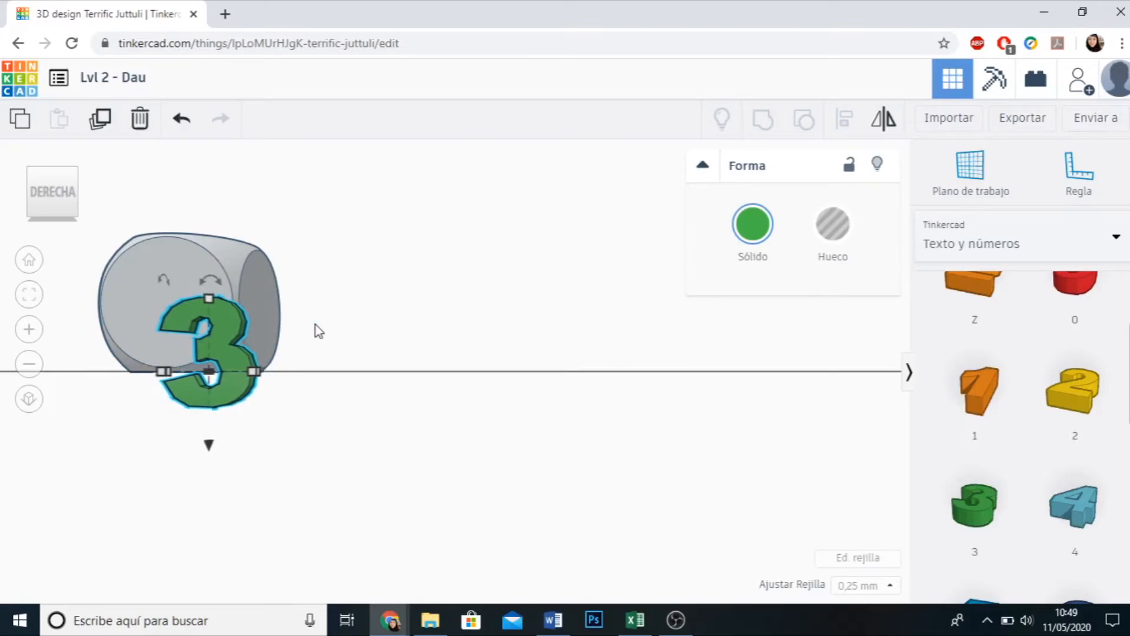
key(Down)
key(Down)
key(Down)
key(Down)
key(Down)
key(Down)
key(Down)
key(Down)
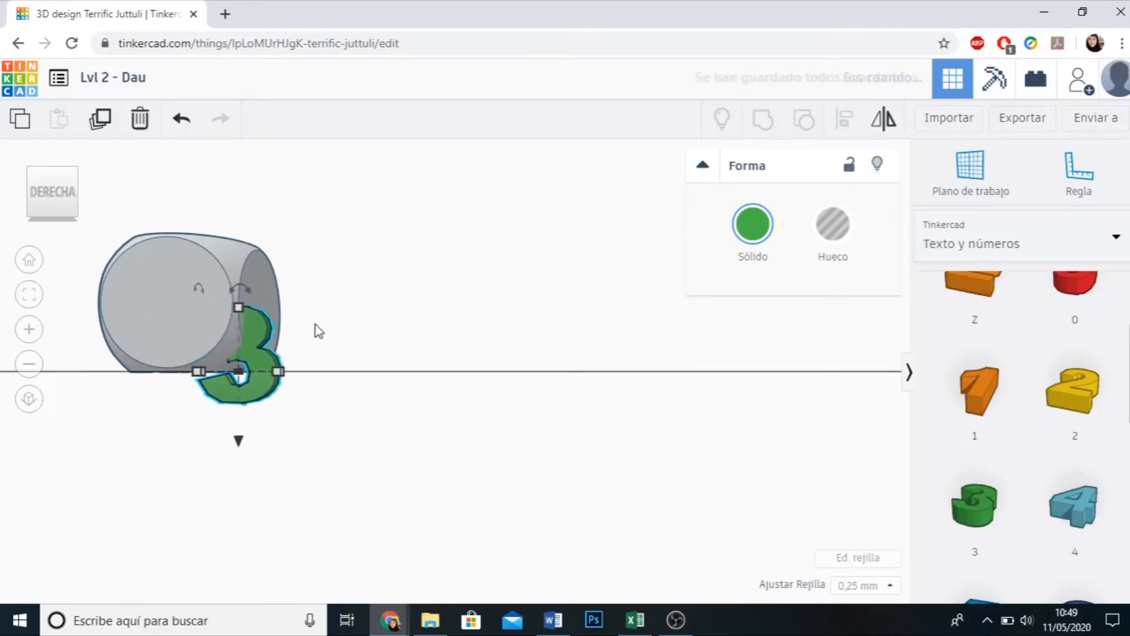
Center the number 3 on the die's right face and raise it to 2 mm above the workplane.
click(406, 446)
right_drag(219, 497, 356, 450)
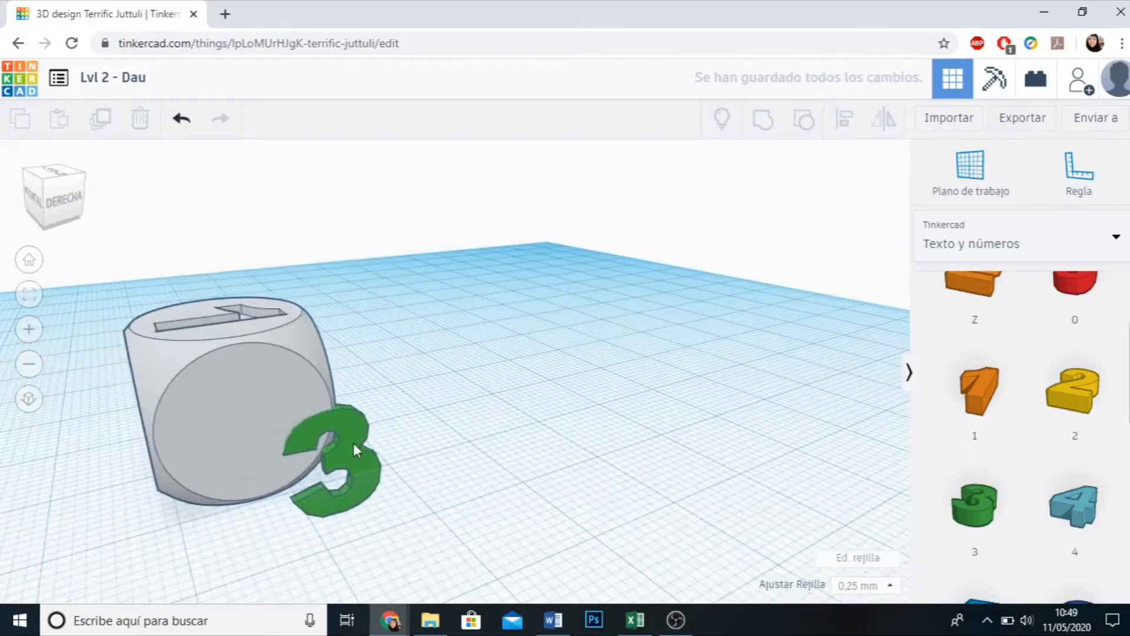
click(356, 450)
drag(353, 452, 268, 480)
drag(246, 406, 239, 344)
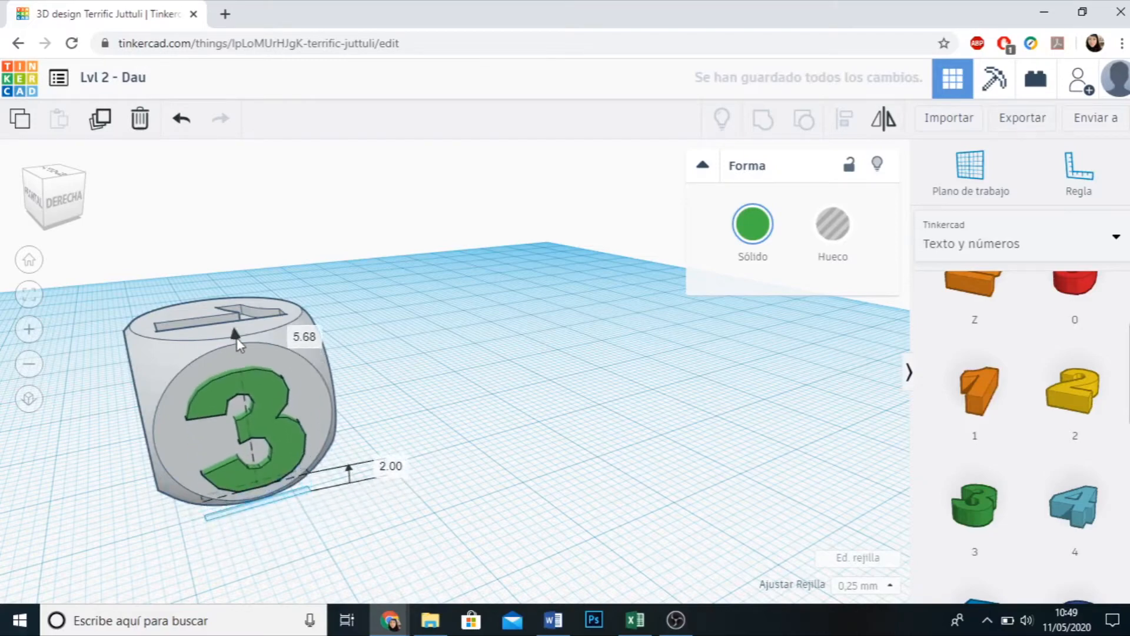
Nudge the number 3 four 0.25 mm grid steps into the die until it sinks into the right face.
click(419, 532)
right_drag(419, 532, 520, 540)
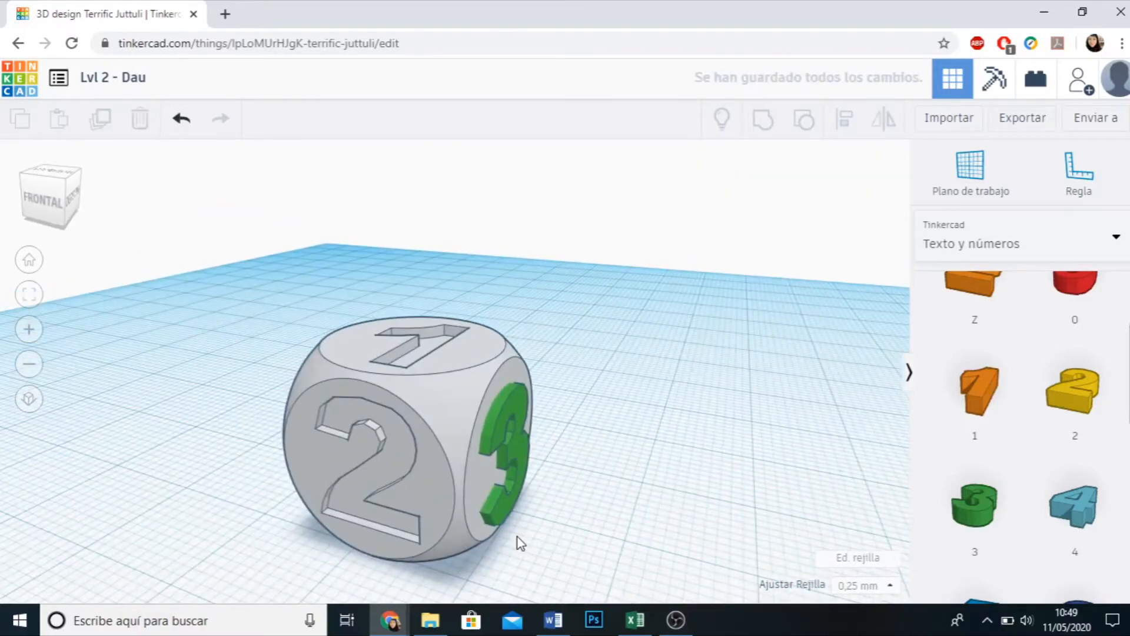
click(513, 460)
key(Left)
key(Left)
key(Left)
key(Left)
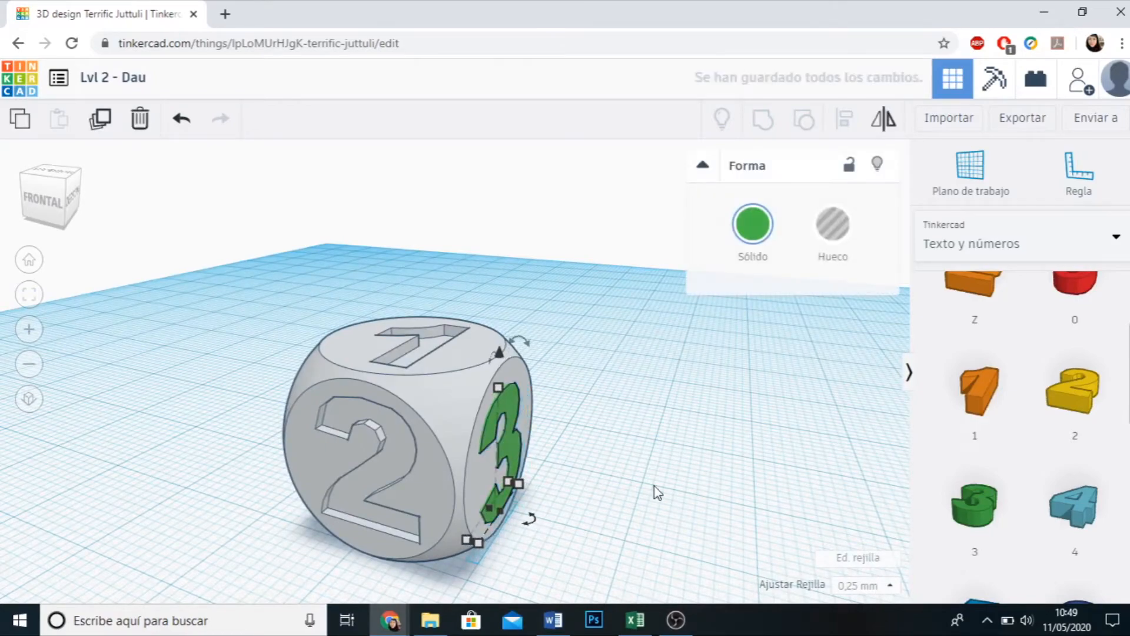
Turn the number 3 into a hole and group it with the die to engrave the digit into the right face.
click(846, 238)
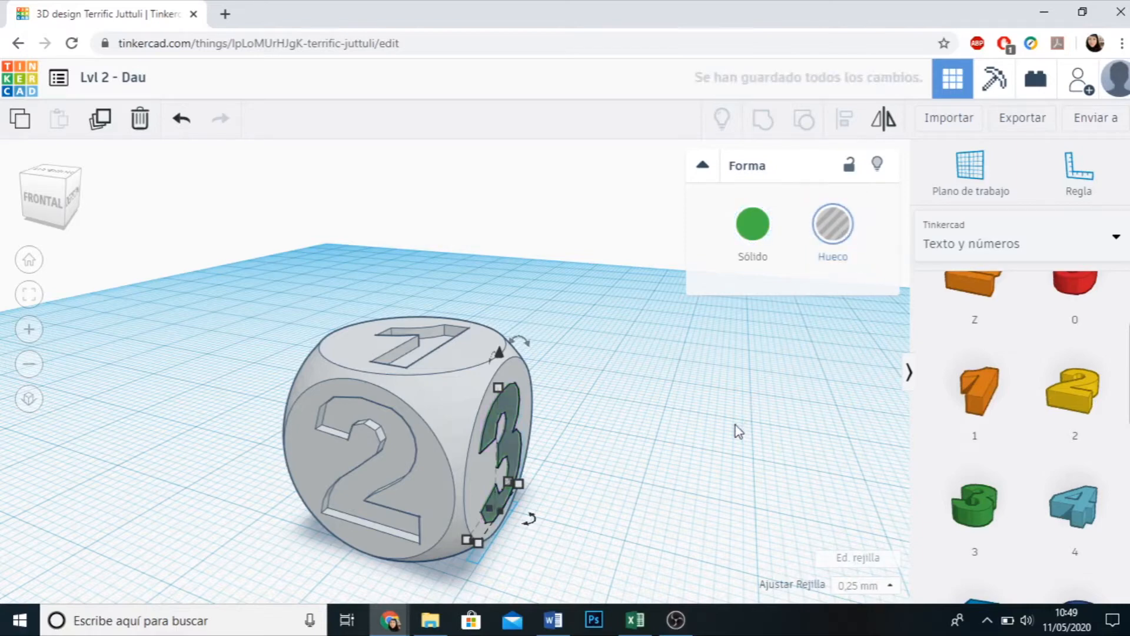
click(730, 477)
right_drag(730, 476, 697, 489)
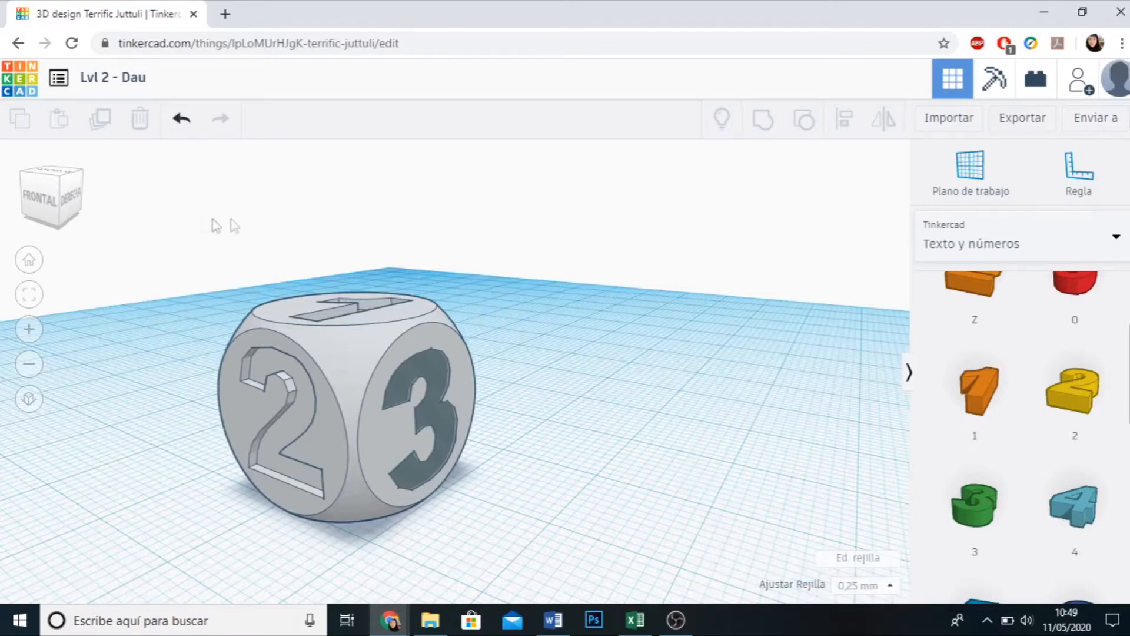
drag(143, 206, 607, 561)
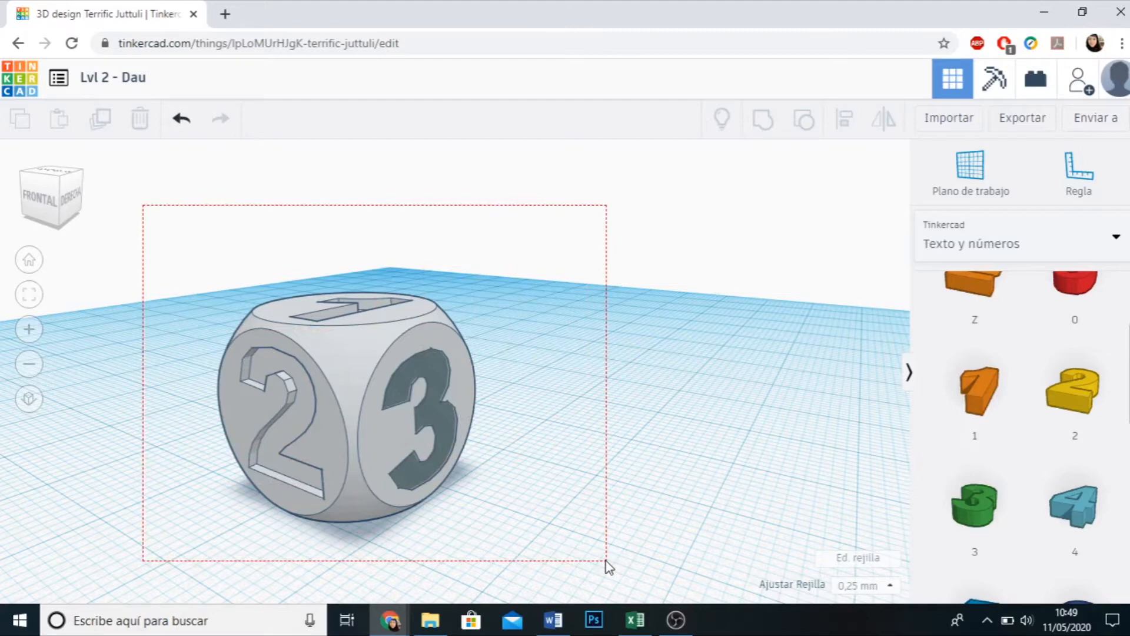
drag(608, 565, 607, 564)
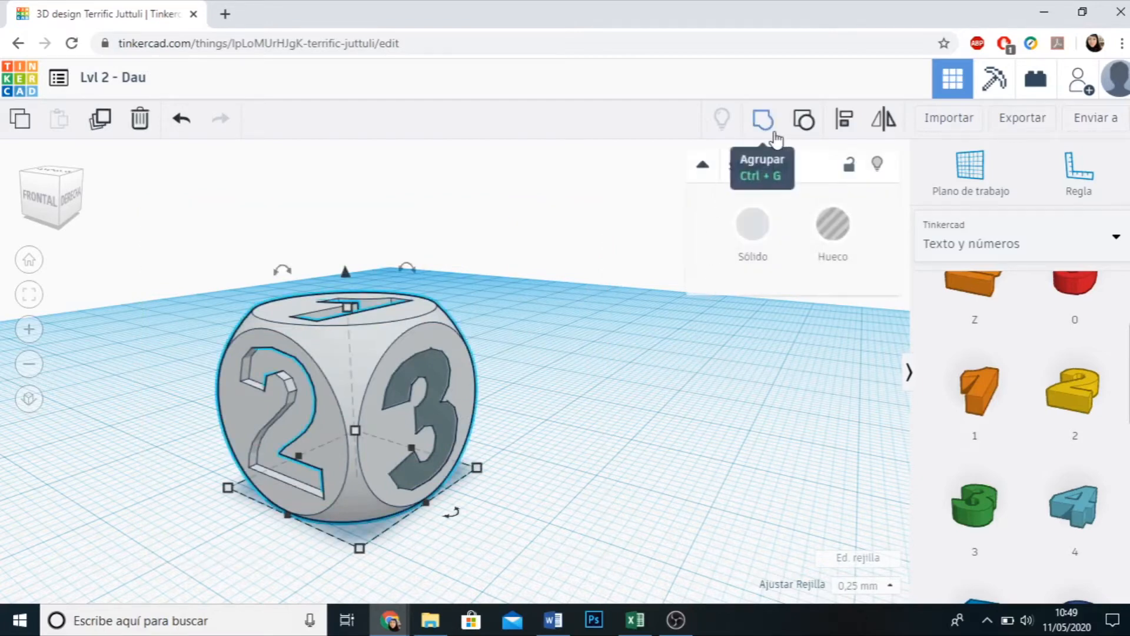
click(776, 136)
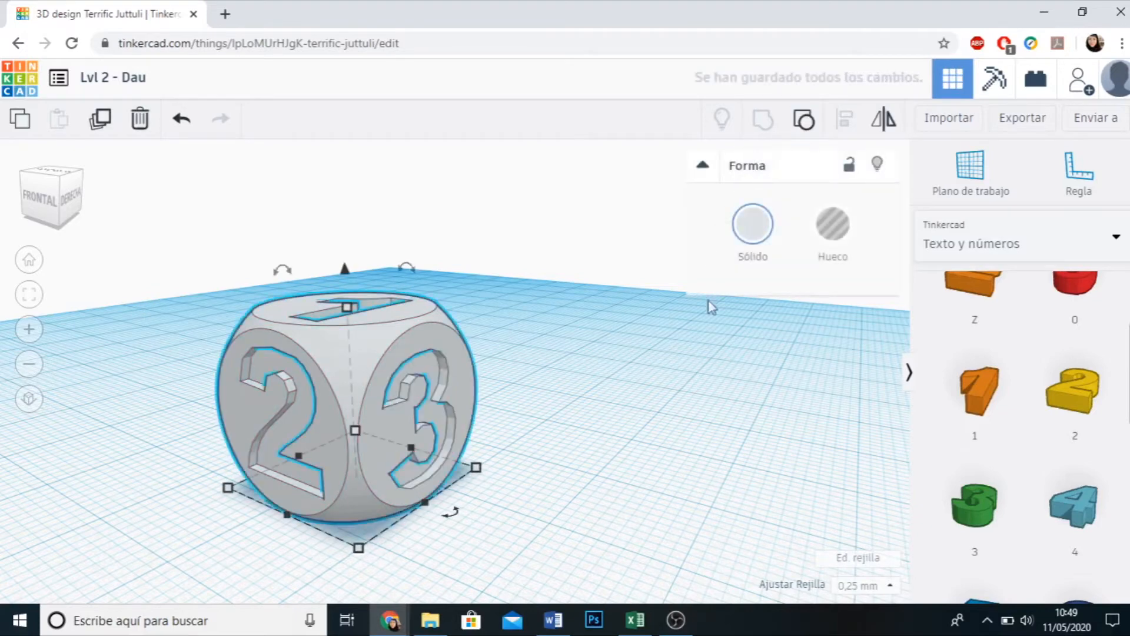
click(699, 413)
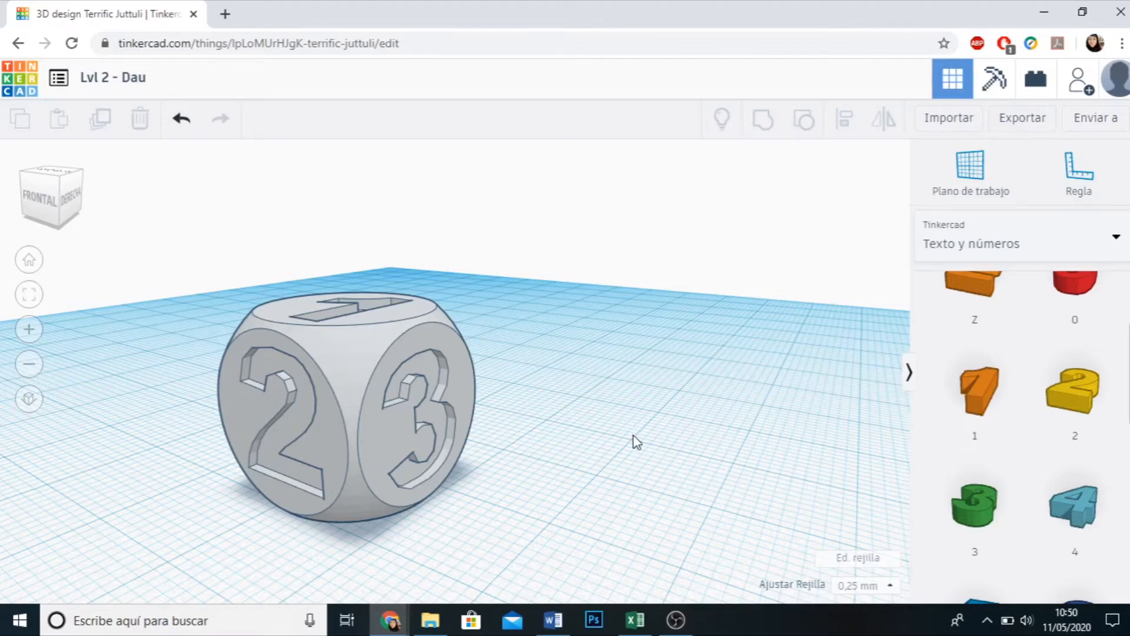
Place a number 4 shape in front of the die's blank left face and rotate it 90° about its vertical axis.
right_drag(384, 551, 675, 565)
drag(1075, 516, 626, 497)
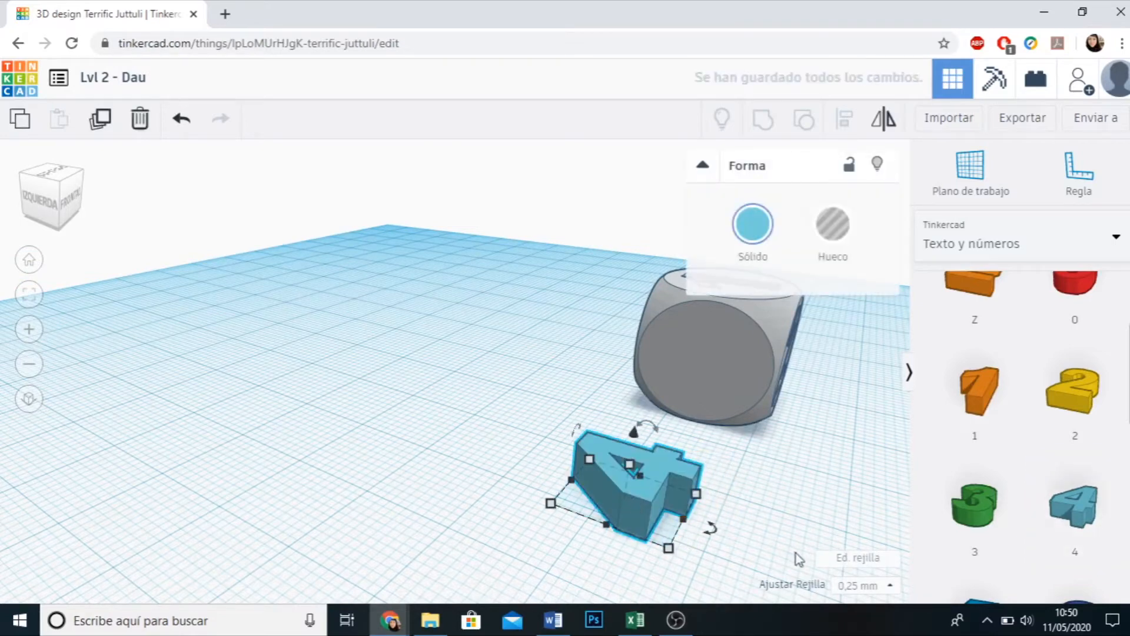
drag(711, 539, 574, 571)
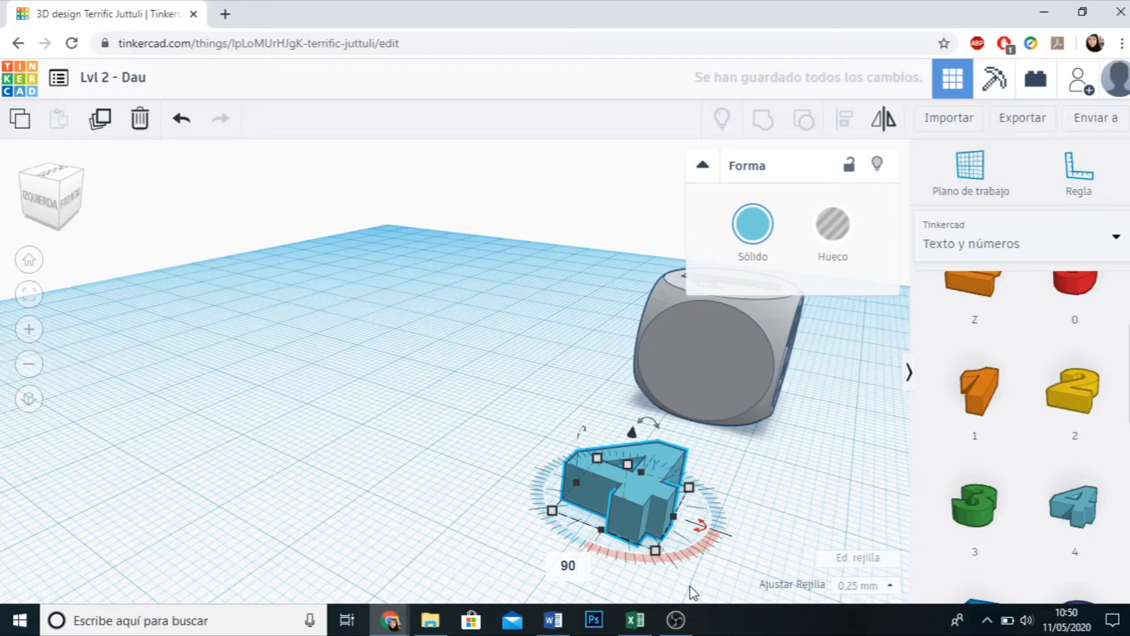
key(Return)
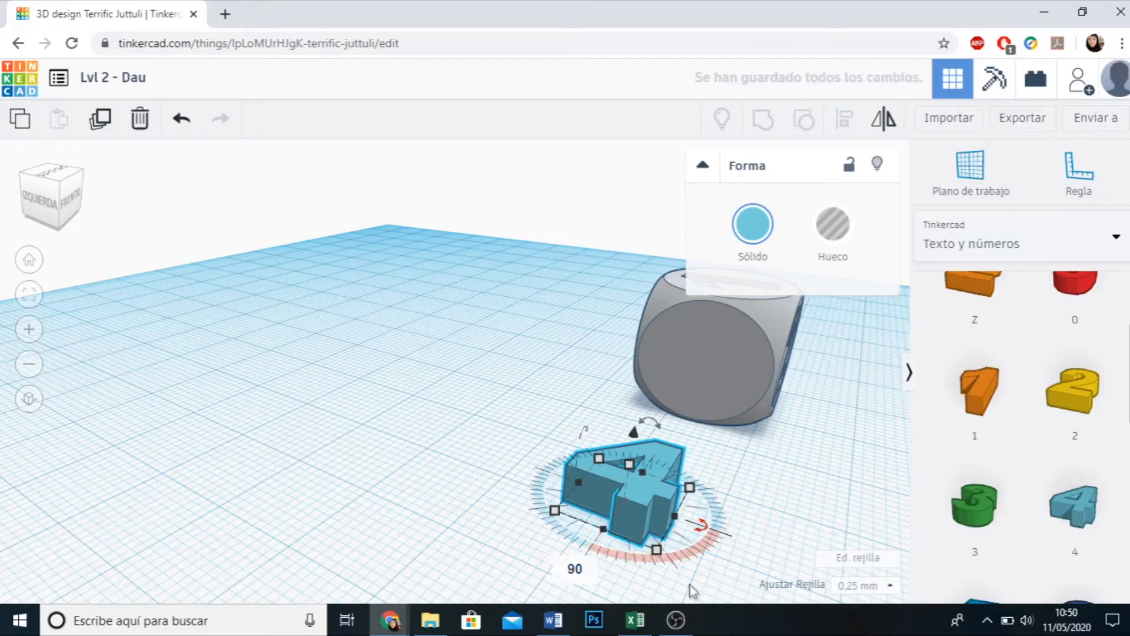
click(815, 509)
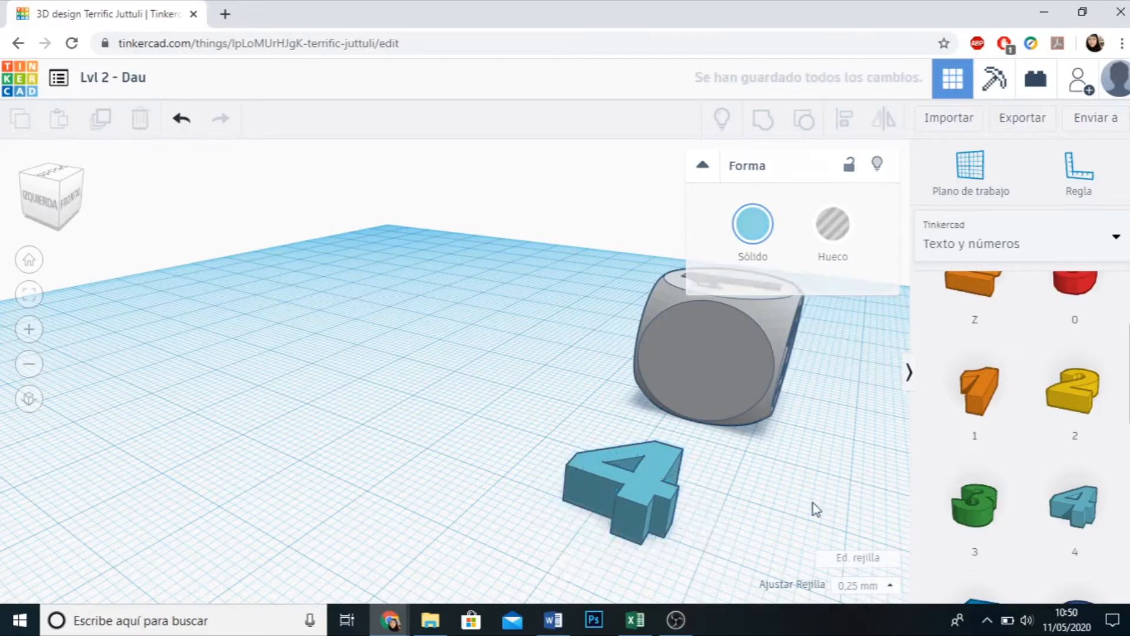
Set the height of the flat-lying number 4 to 1 mm.
click(638, 491)
click(713, 481)
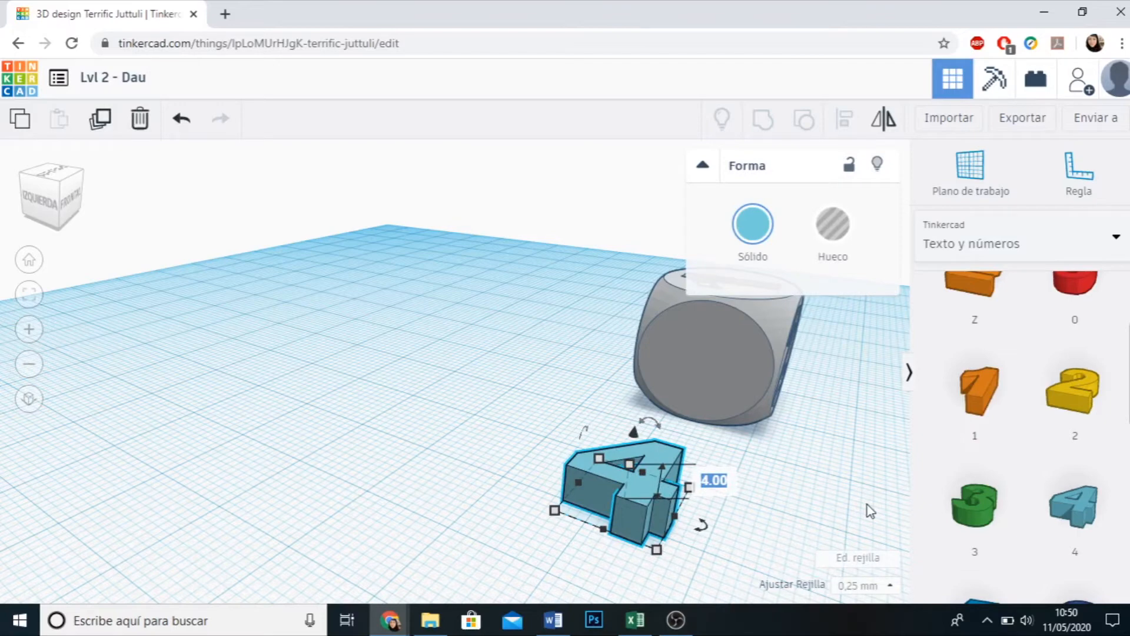
text(1)
key(Return)
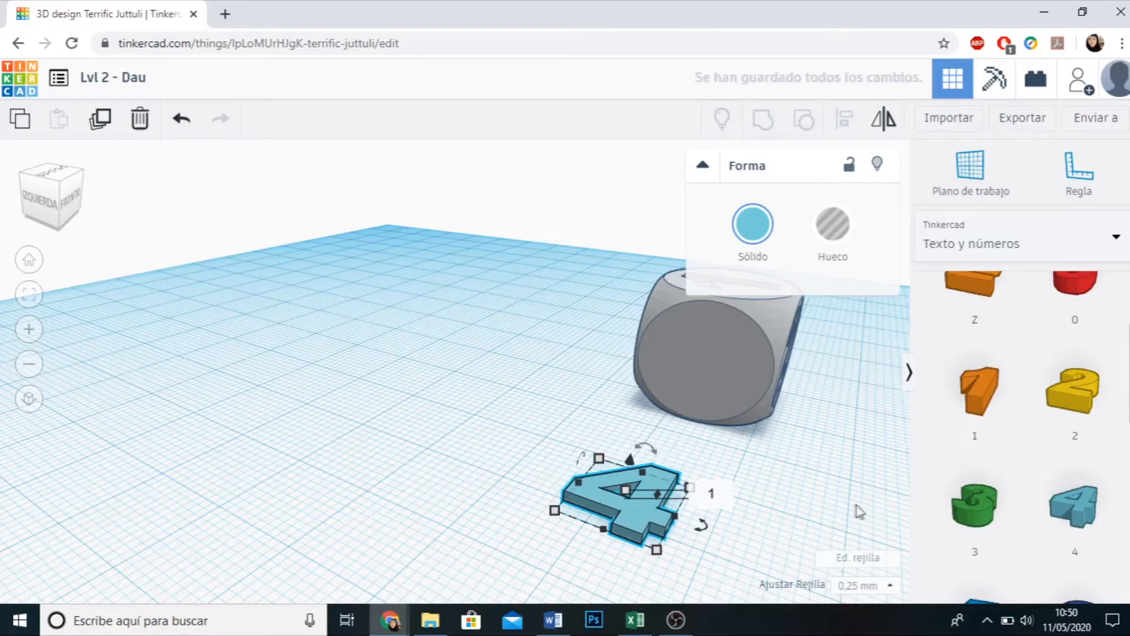
Rotate the flat-lying number 4 by 90° so that it stands upright facing the die's left side.
click(831, 528)
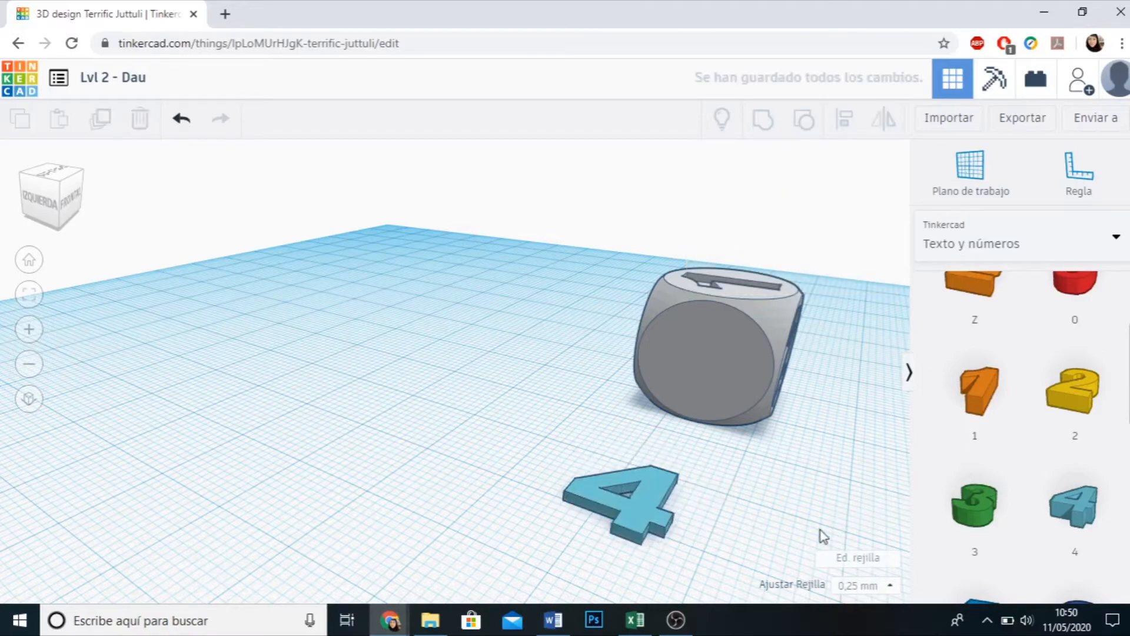
right_drag(762, 536, 846, 528)
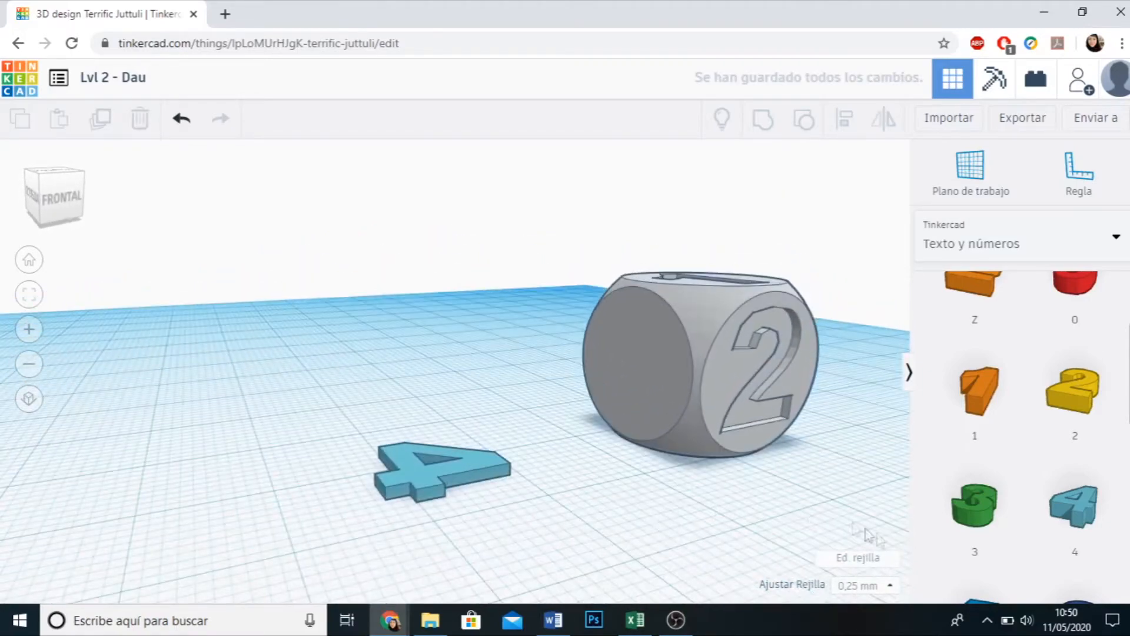
right_drag(553, 530, 380, 447)
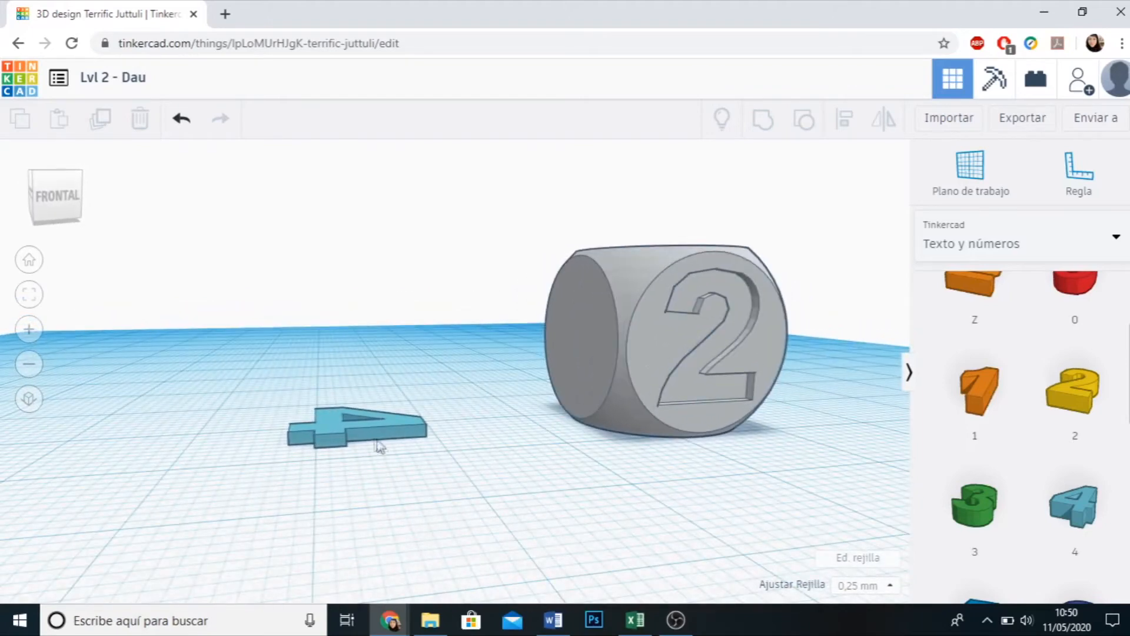
click(374, 438)
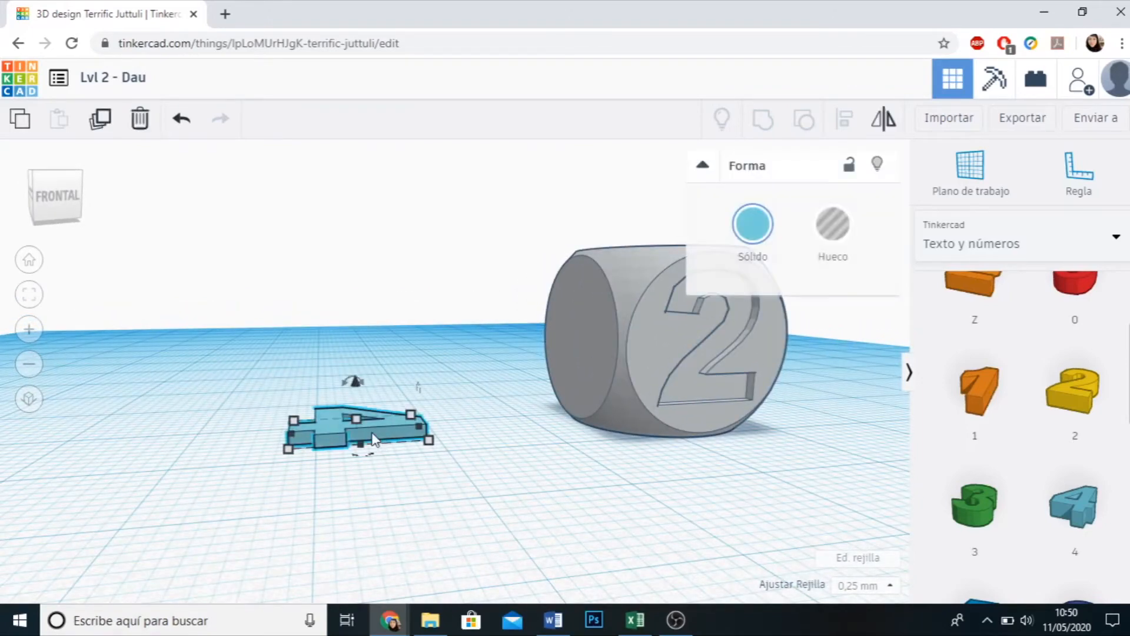
drag(333, 382, 270, 428)
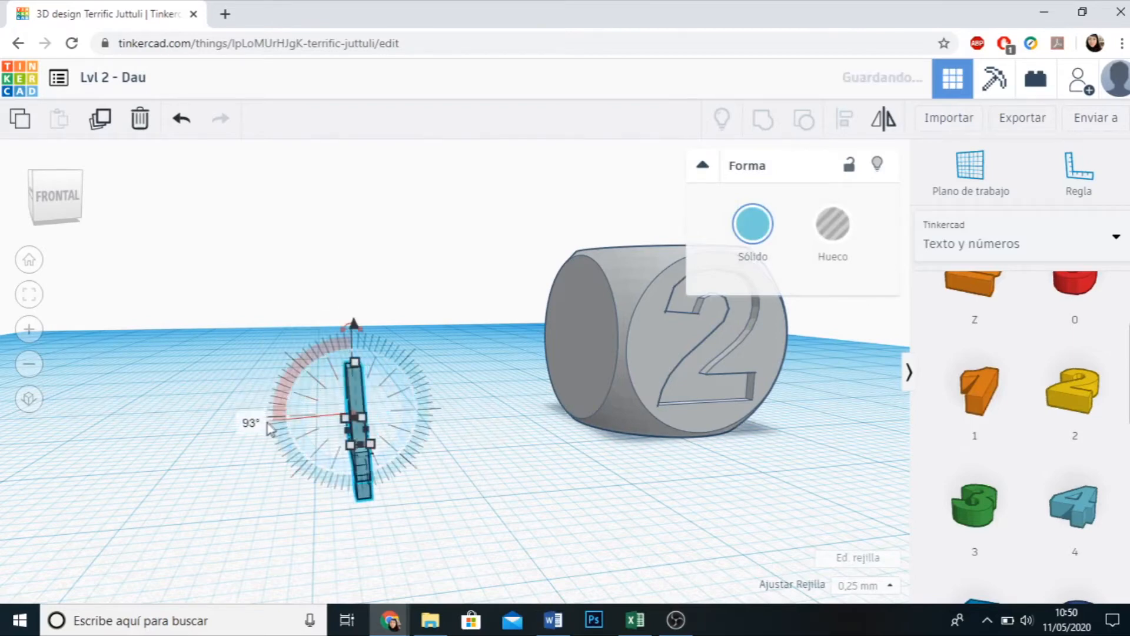
click(251, 421)
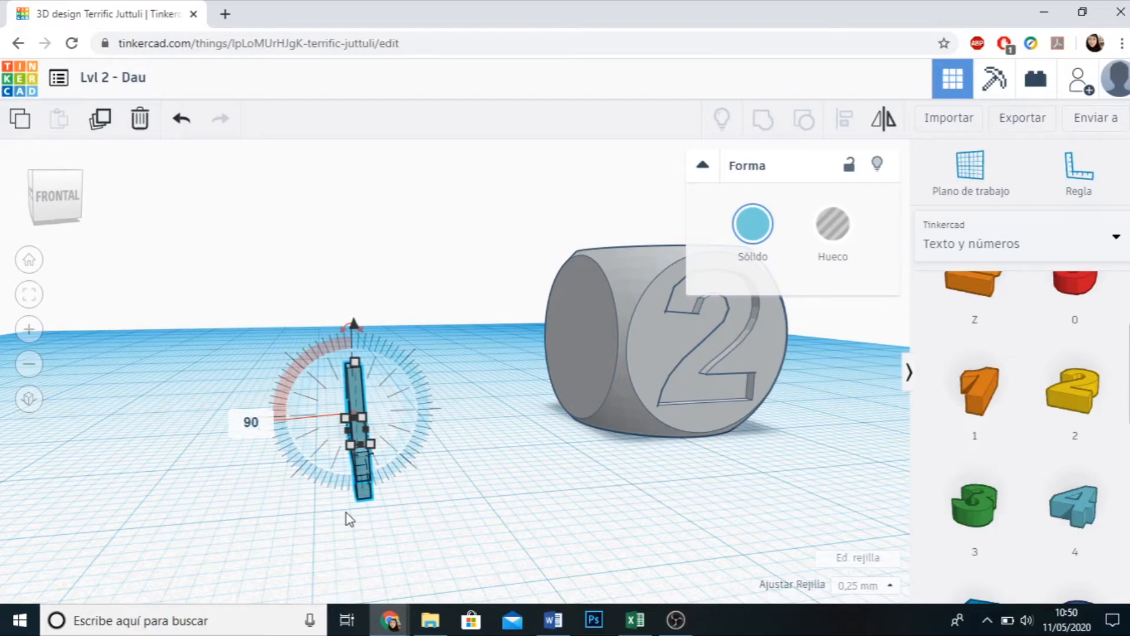
key(Return)
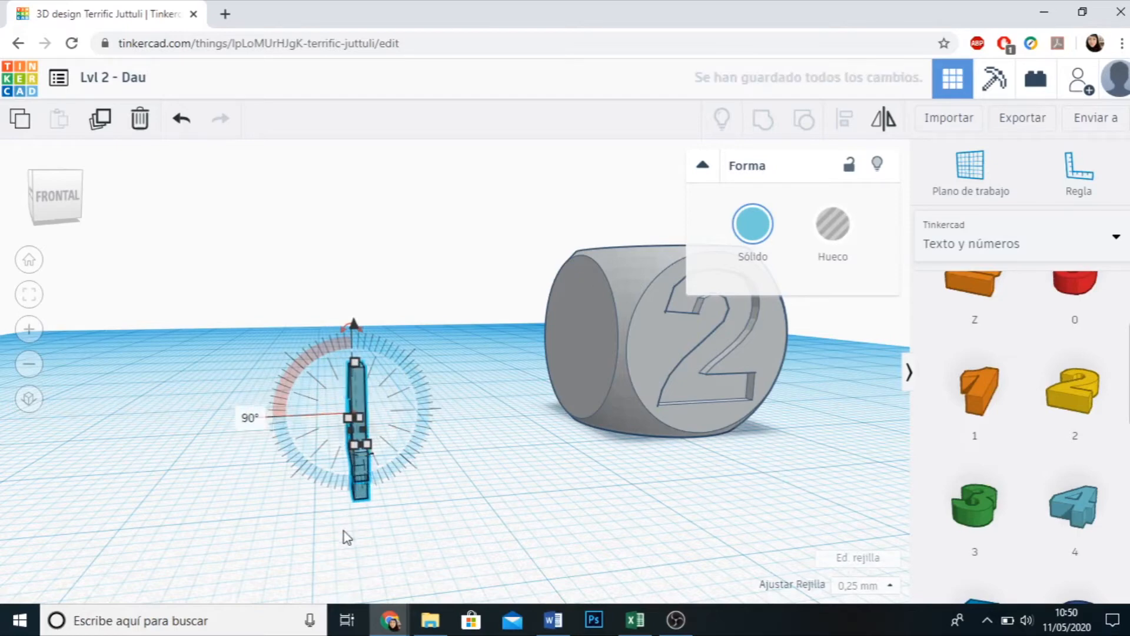
click(344, 540)
Move the upright number 4 close to the die's blank left face and raise it to the height of that face.
right_drag(318, 538, 673, 472)
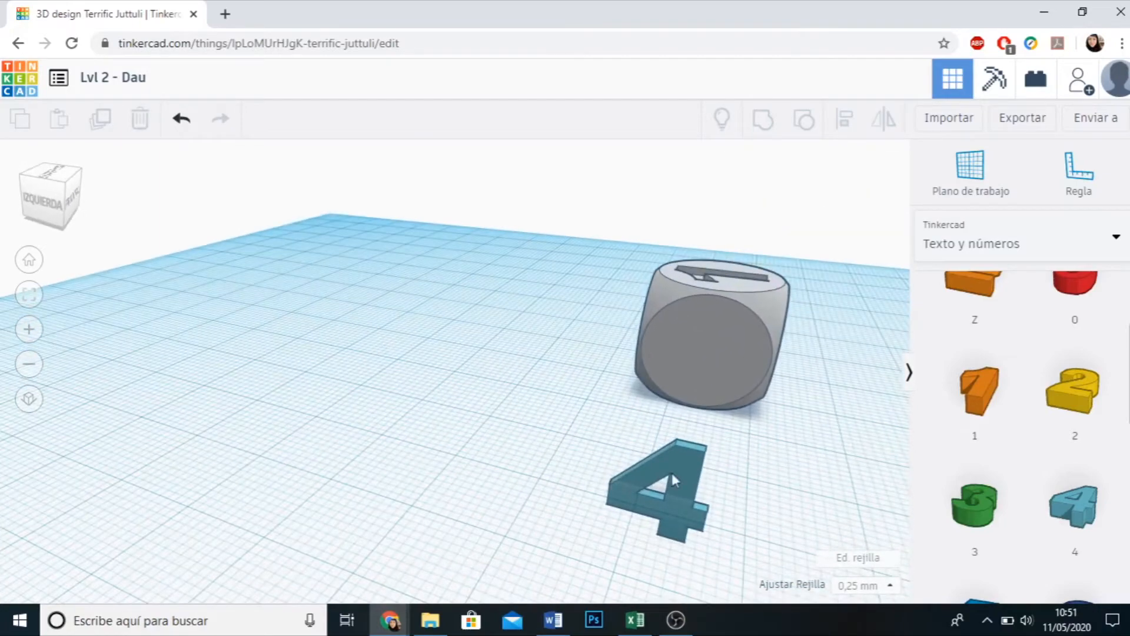
click(681, 475)
drag(681, 495, 701, 429)
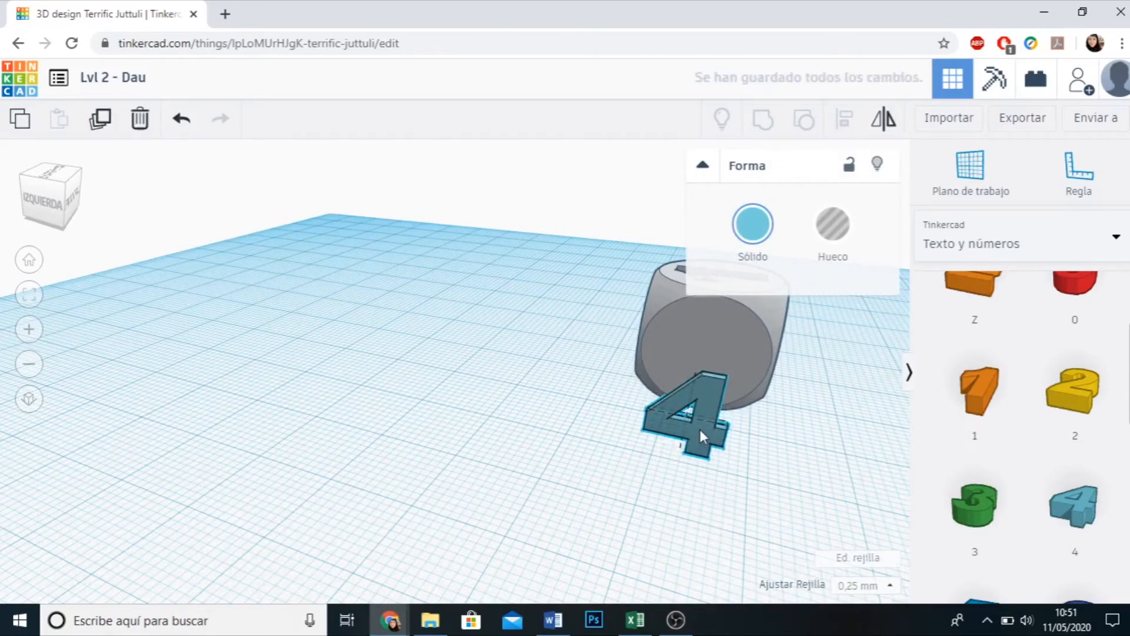
scroll(512, 510, down, 2)
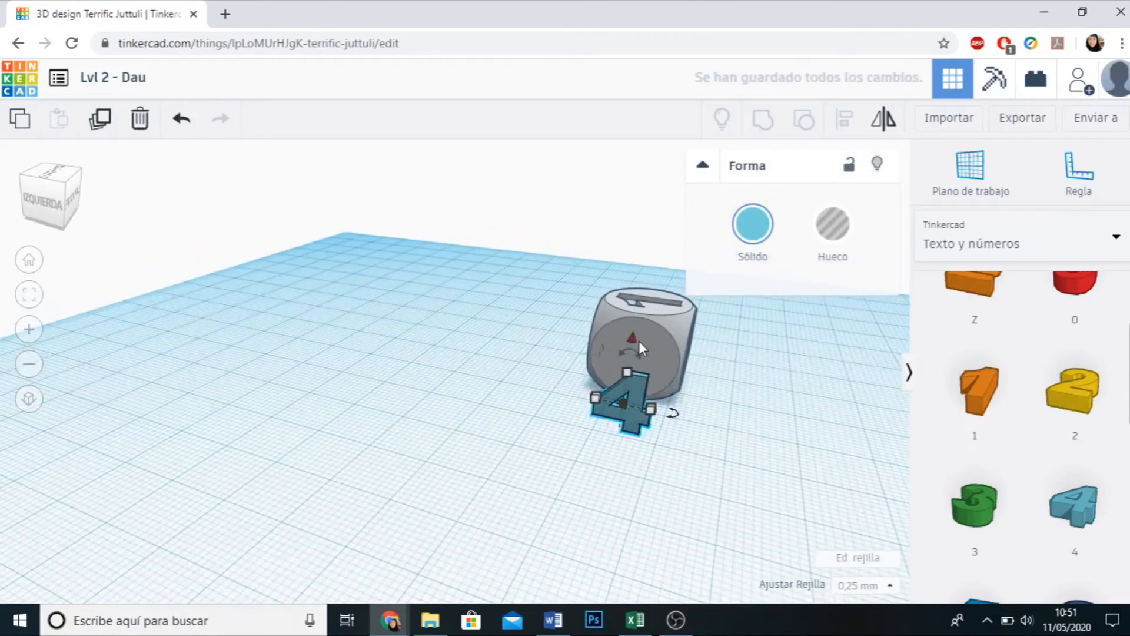
drag(634, 339, 639, 302)
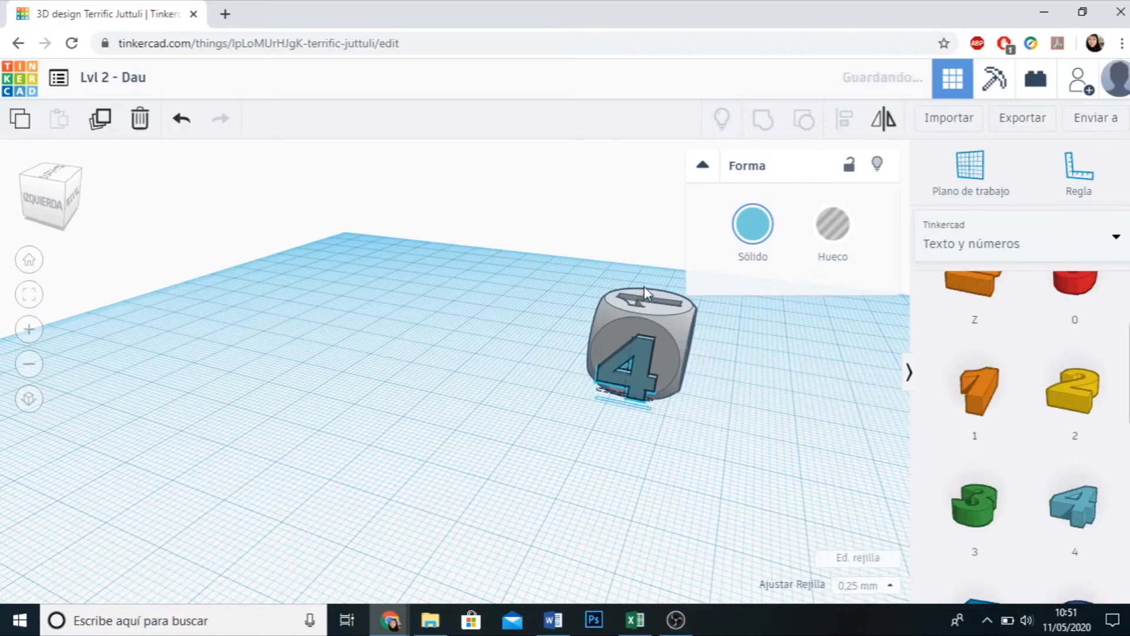
click(646, 282)
Viewing the die from its left side, nudge the number 4 four 0.25 mm grid steps toward the back and fine-tune its height.
right_drag(714, 444, 566, 432)
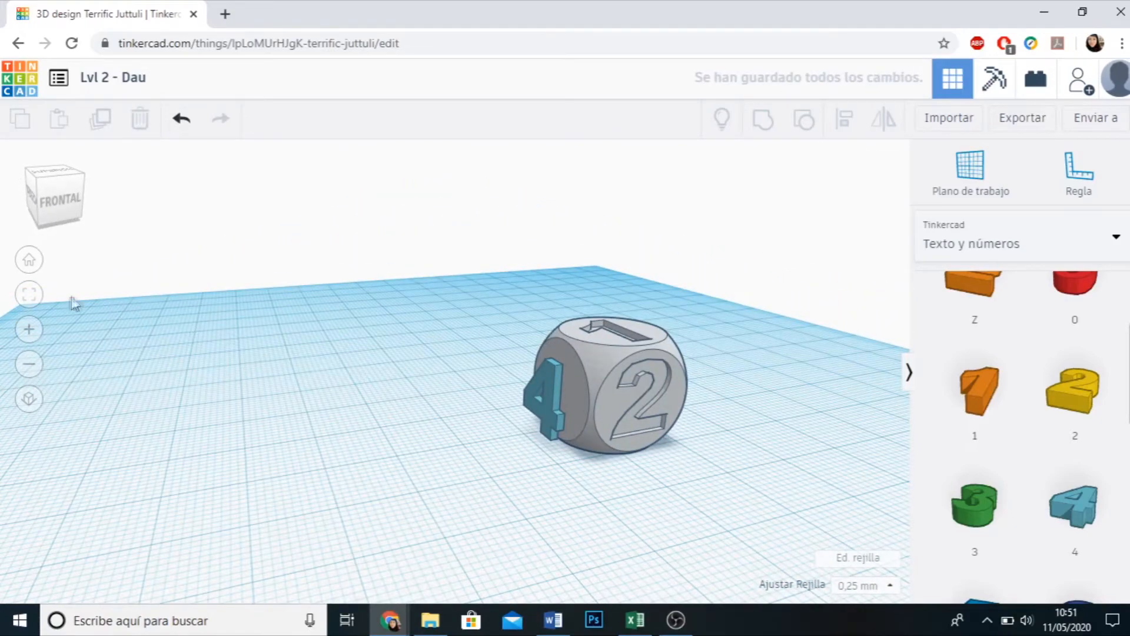
click(32, 222)
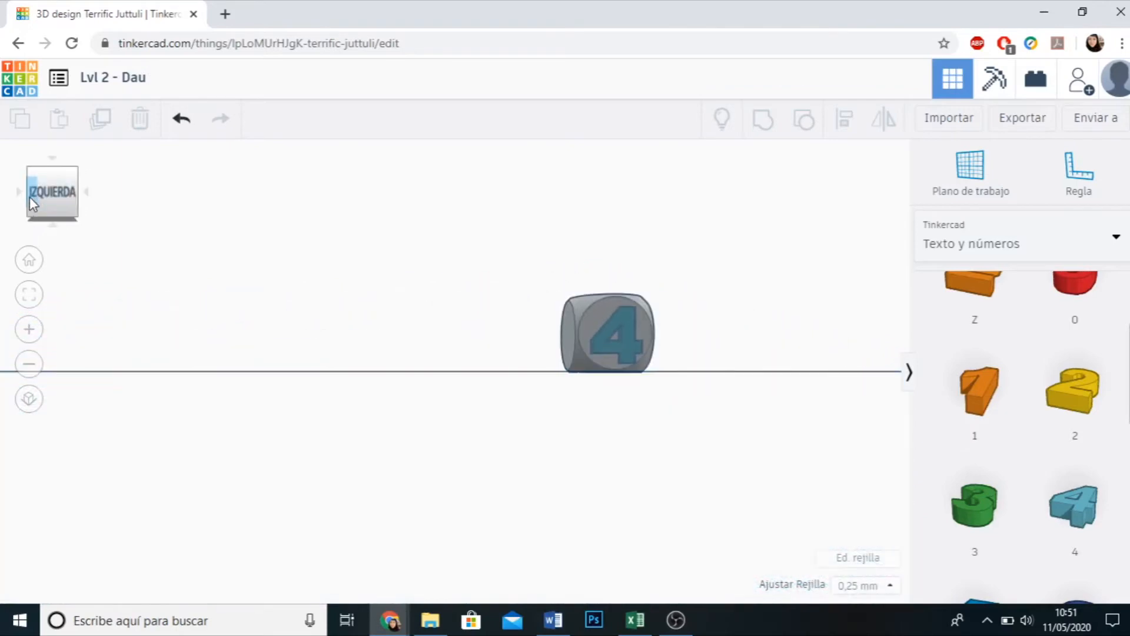
scroll(763, 330, up, 5)
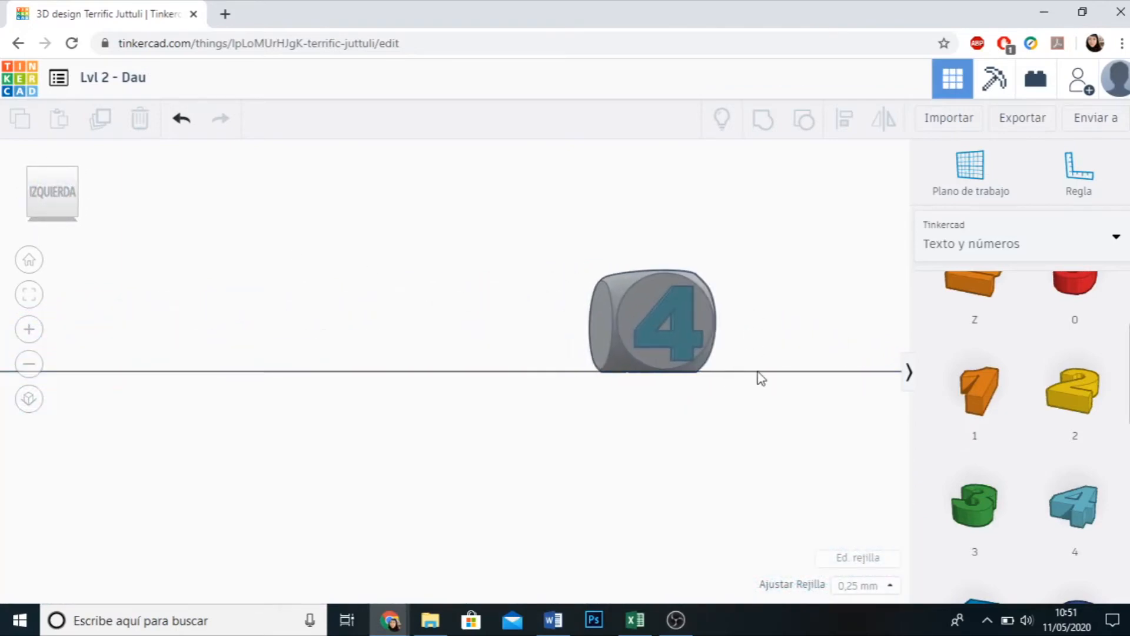
scroll(745, 342, down, 2)
click(725, 342)
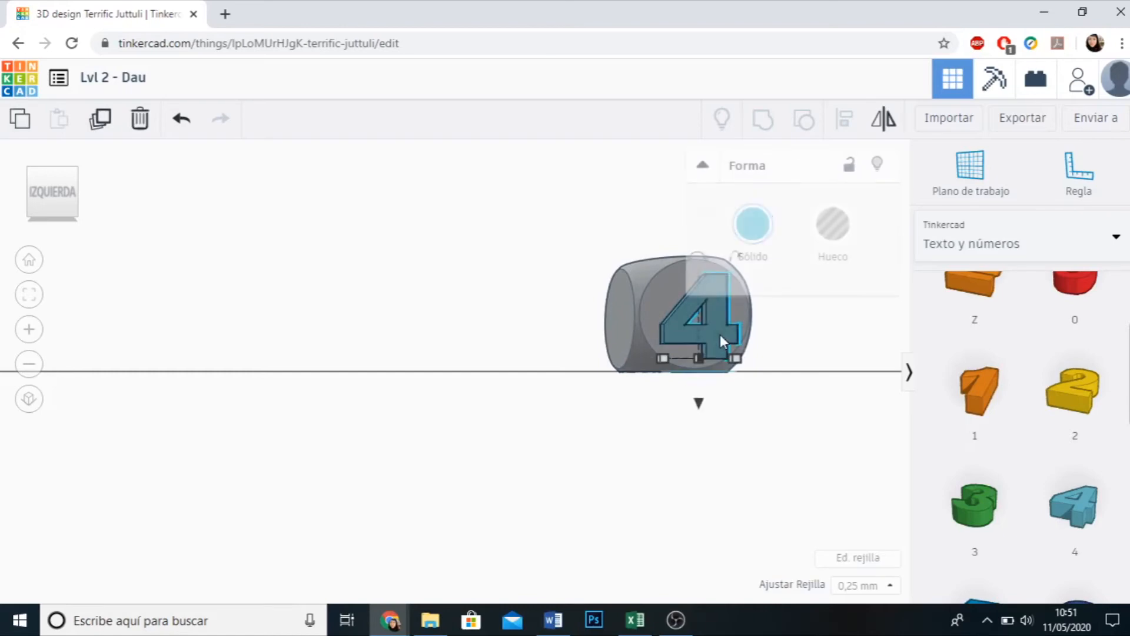
key(Left)
key(Left)
key(Left)
key(Left)
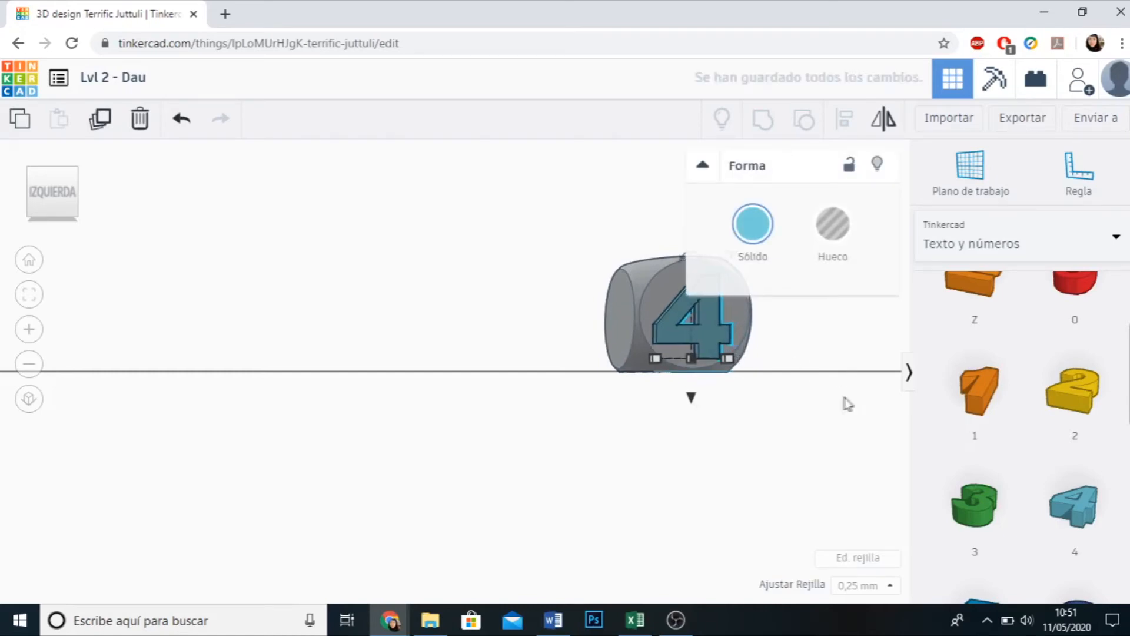
right_drag(810, 418, 785, 436)
drag(639, 267, 640, 263)
Nudge the number 4 toward the die in 0.25 mm grid steps until it sinks into the left face.
right_drag(769, 496, 502, 545)
click(521, 546)
click(476, 405)
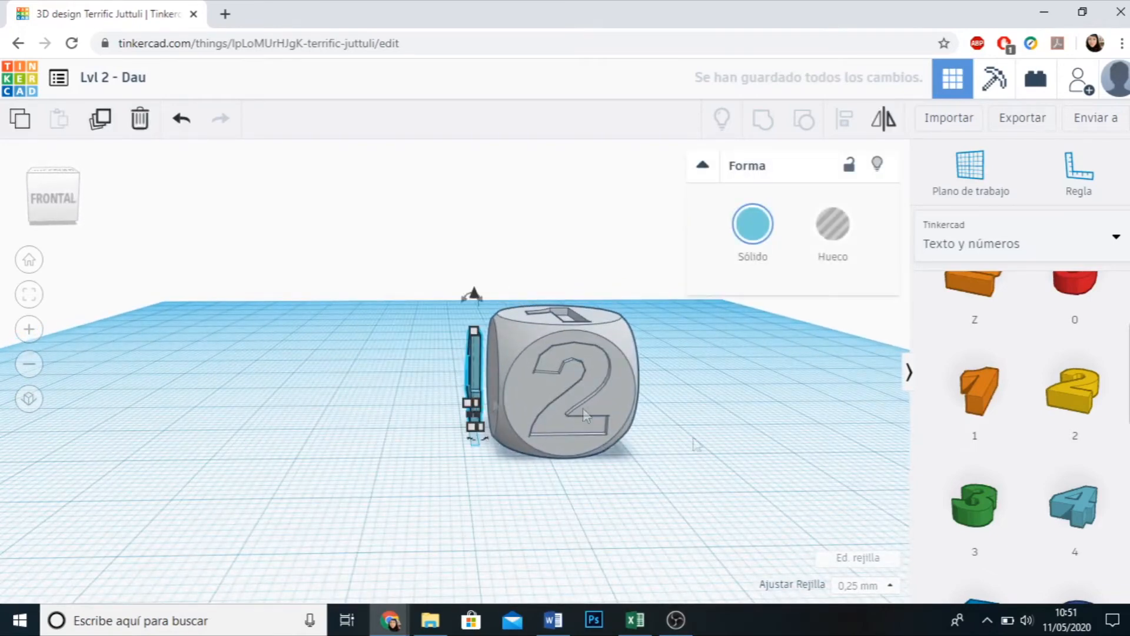
key(Right)
key(Right)
key(Right)
key(Right)
key(Right)
key(Right)
key(Right)
key(Right)
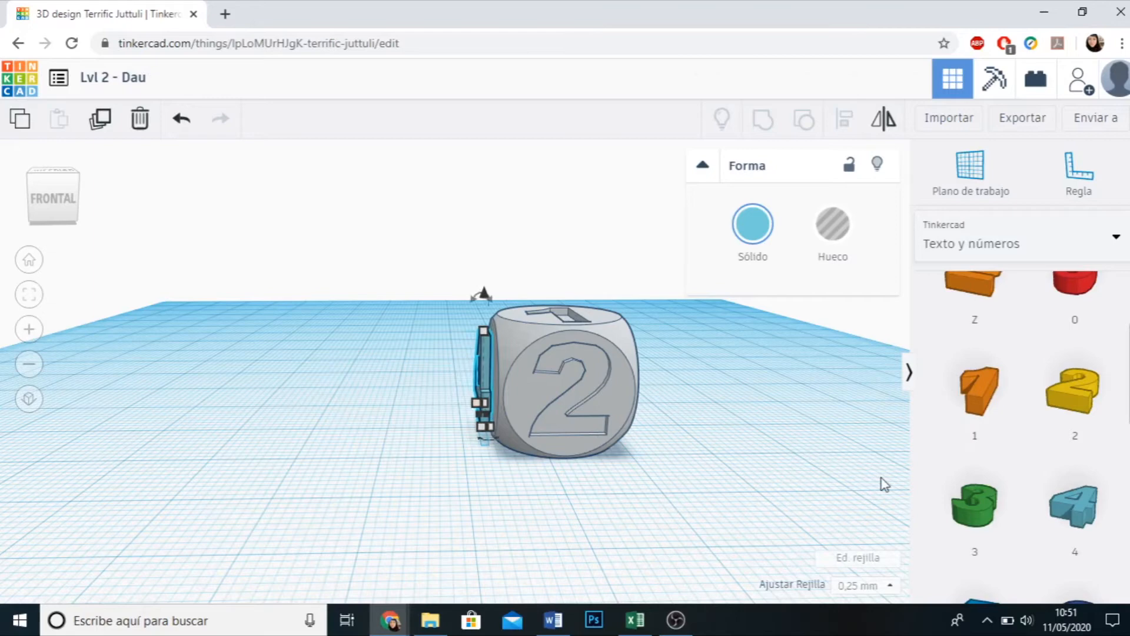
key(Right)
key(Right)
key(Right)
key(Right)
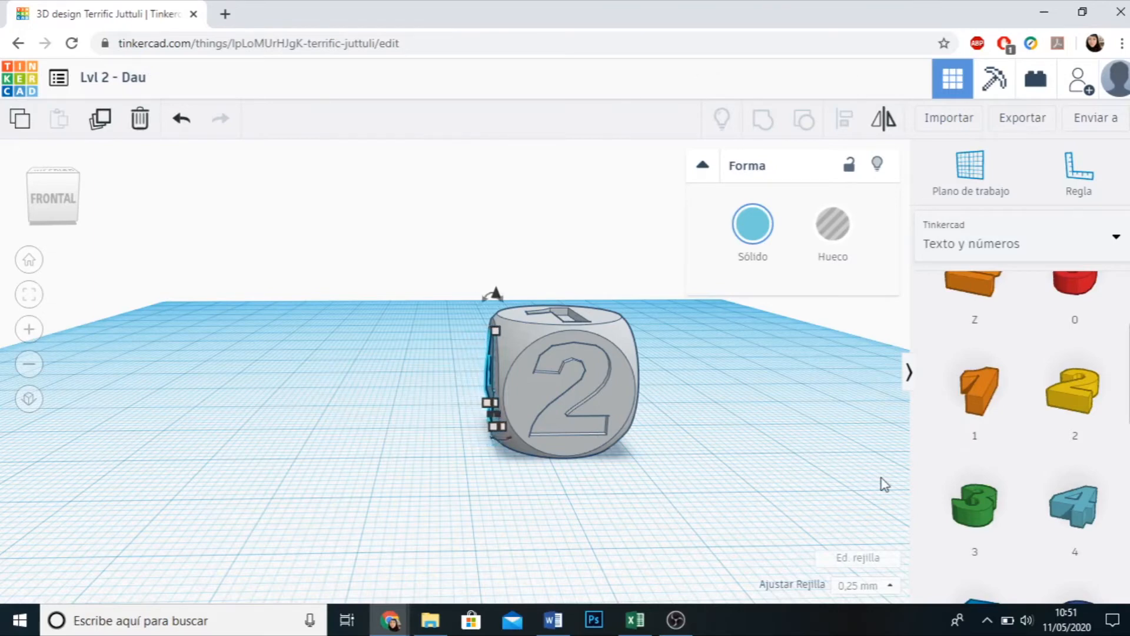
scroll(536, 432, up, 5)
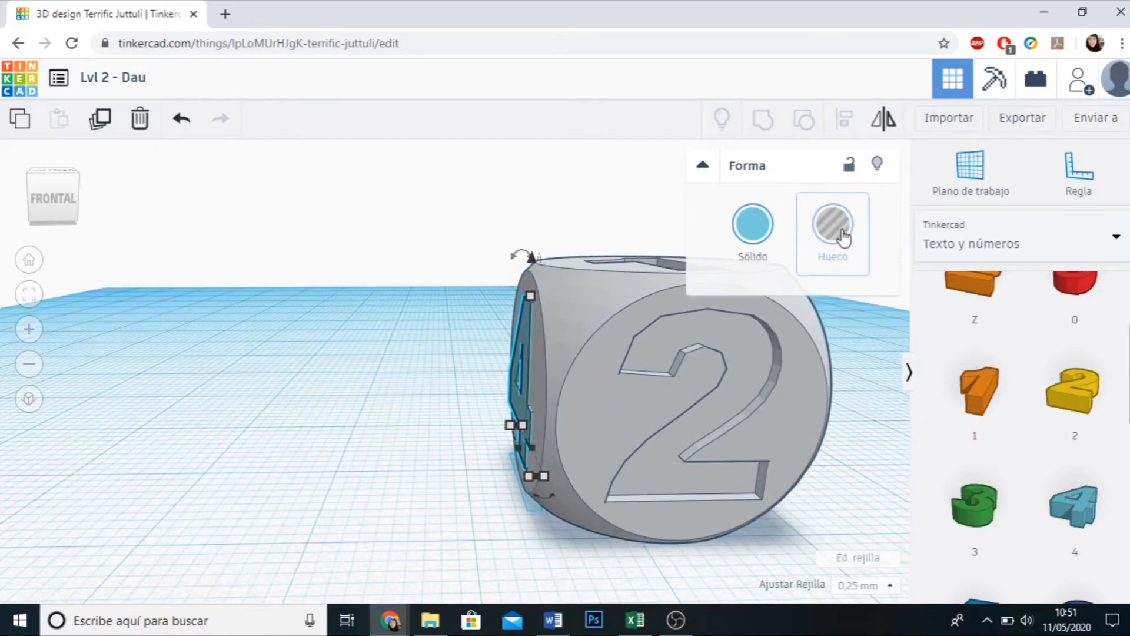
Turn the number 4 into a hole and group it with the die to engrave the digit into the left face.
click(843, 235)
click(422, 518)
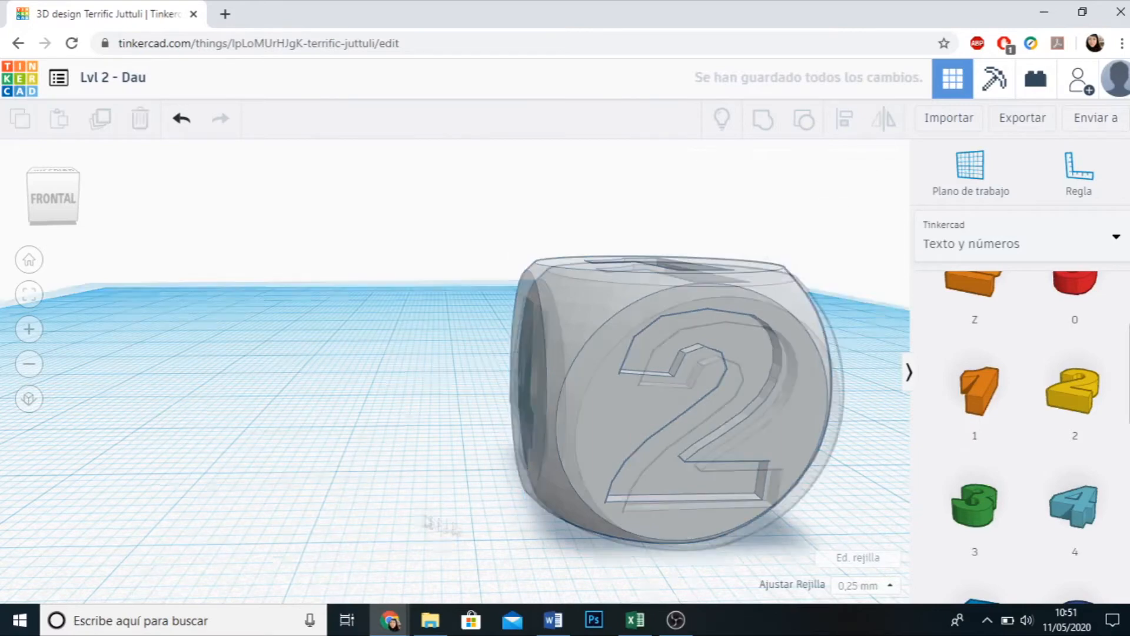
right_drag(423, 519, 422, 459)
scroll(421, 460, down, 4)
drag(500, 246, 813, 514)
click(763, 120)
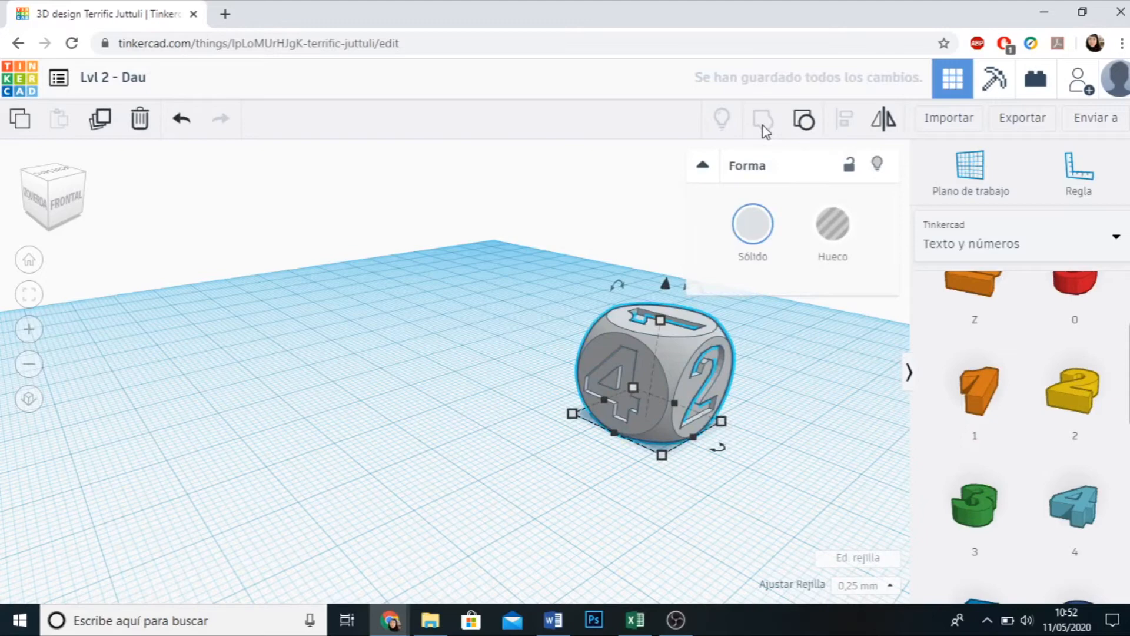
click(606, 504)
right_drag(674, 492, 731, 550)
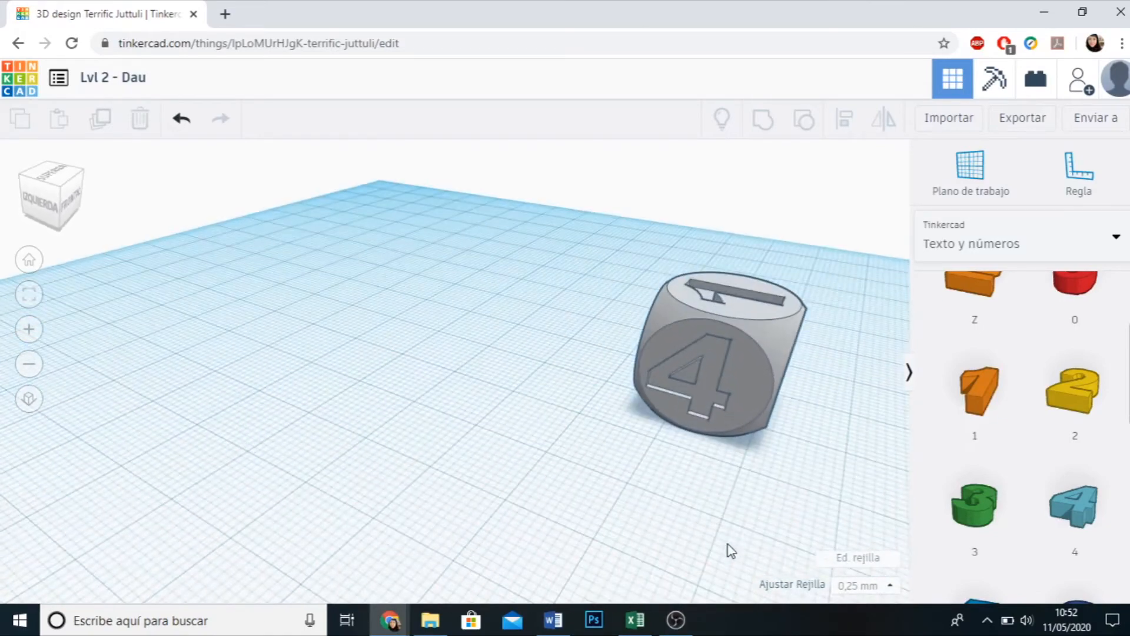
Undo the grouping and nudge the number 4 hole three 0.25 mm grid steps toward the front to centre it on the left face.
click(736, 403)
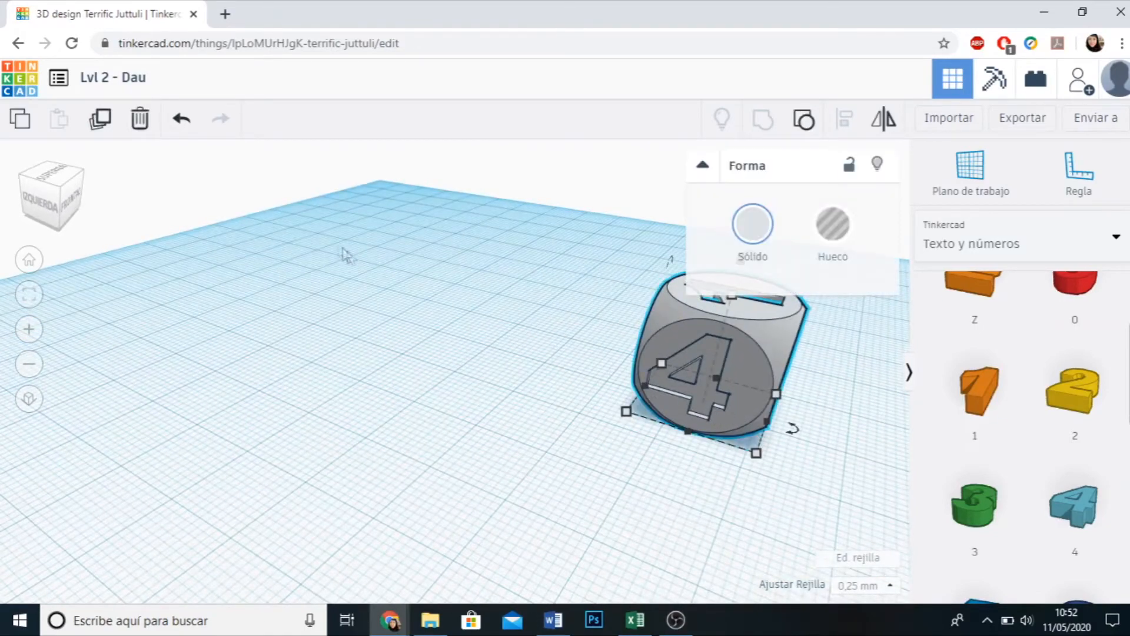
click(183, 121)
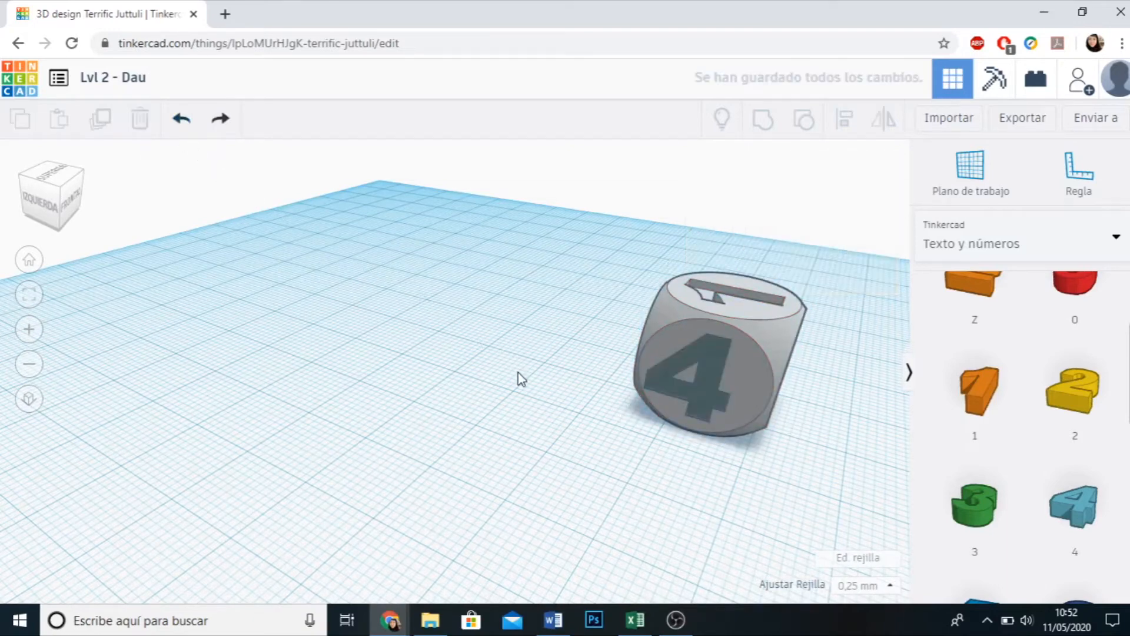
click(701, 401)
key(Right)
key(Right)
key(Right)
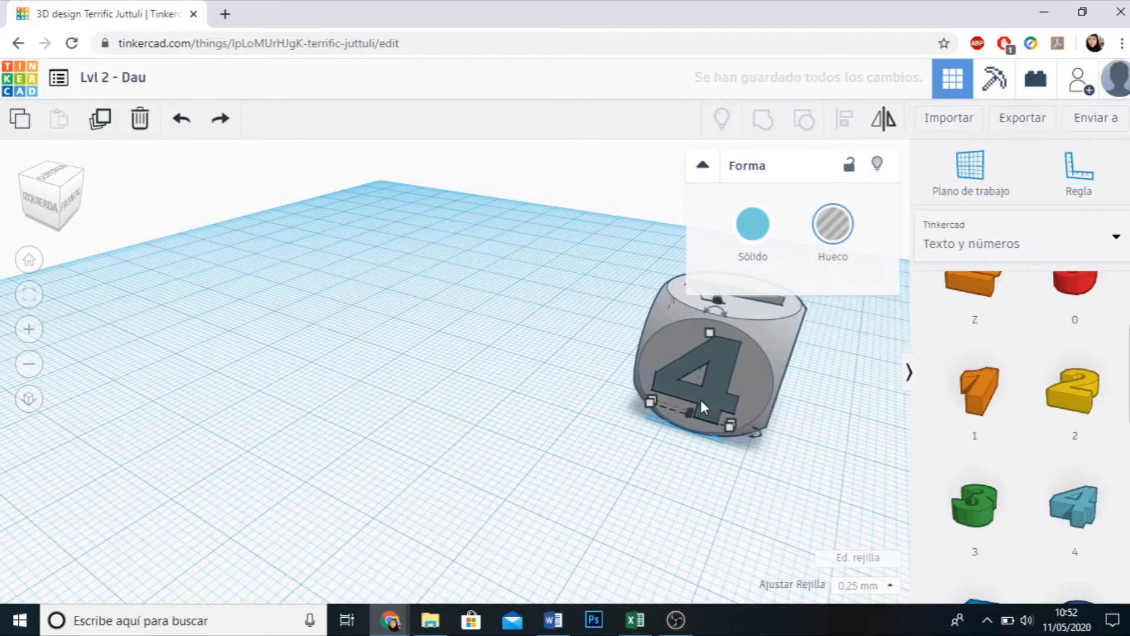
Group the repositioned number 4 hole with the die again.
drag(541, 202, 868, 494)
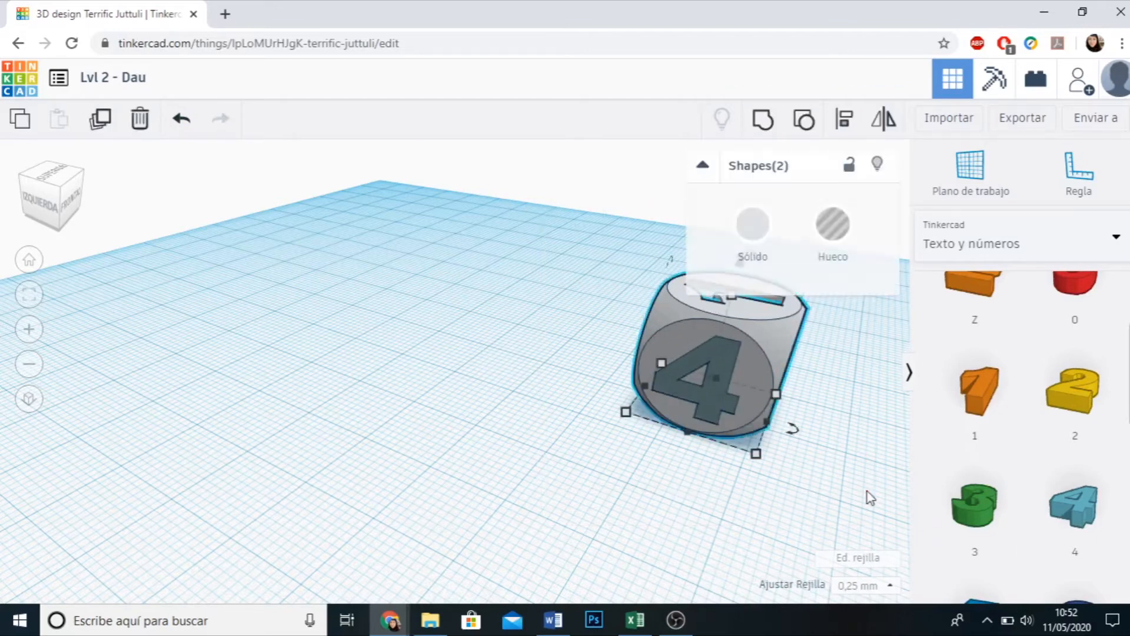
click(763, 118)
click(556, 405)
Place a number 5 shape on the workplane beside the die's blank back face.
right_drag(593, 516, 1001, 514)
scroll(383, 271, up, 3)
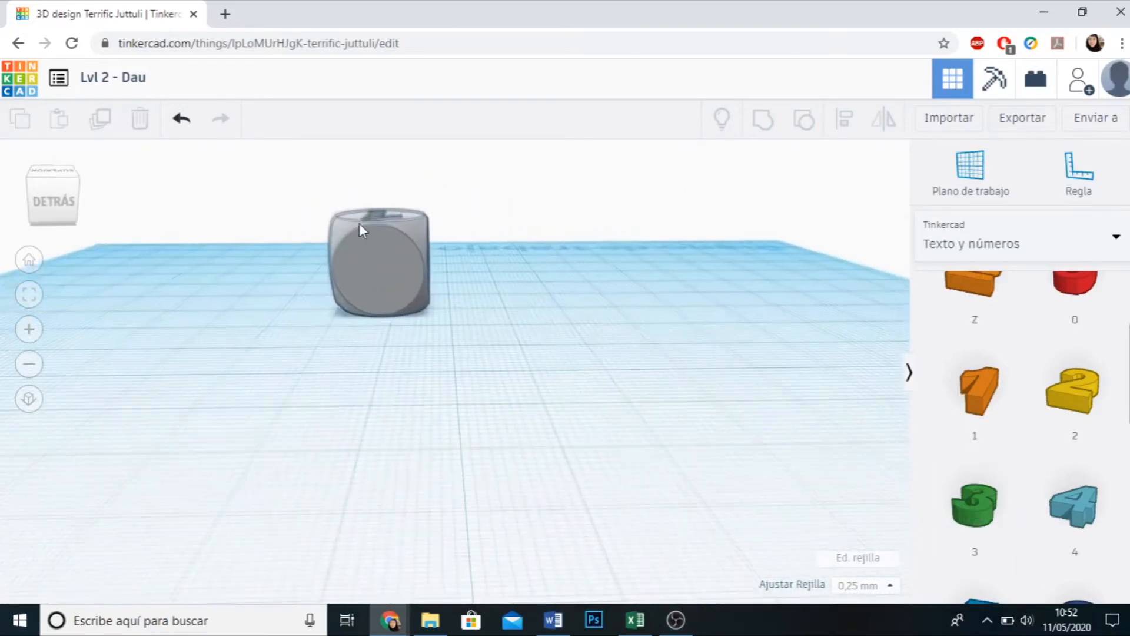
click(377, 257)
scroll(408, 389, up, 3)
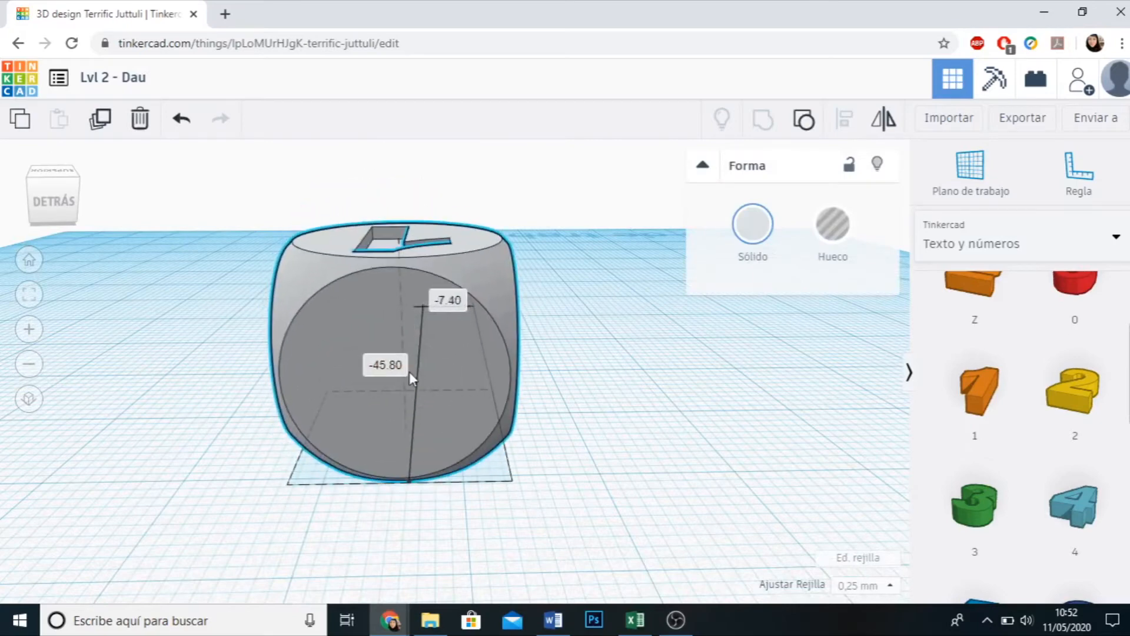
click(576, 439)
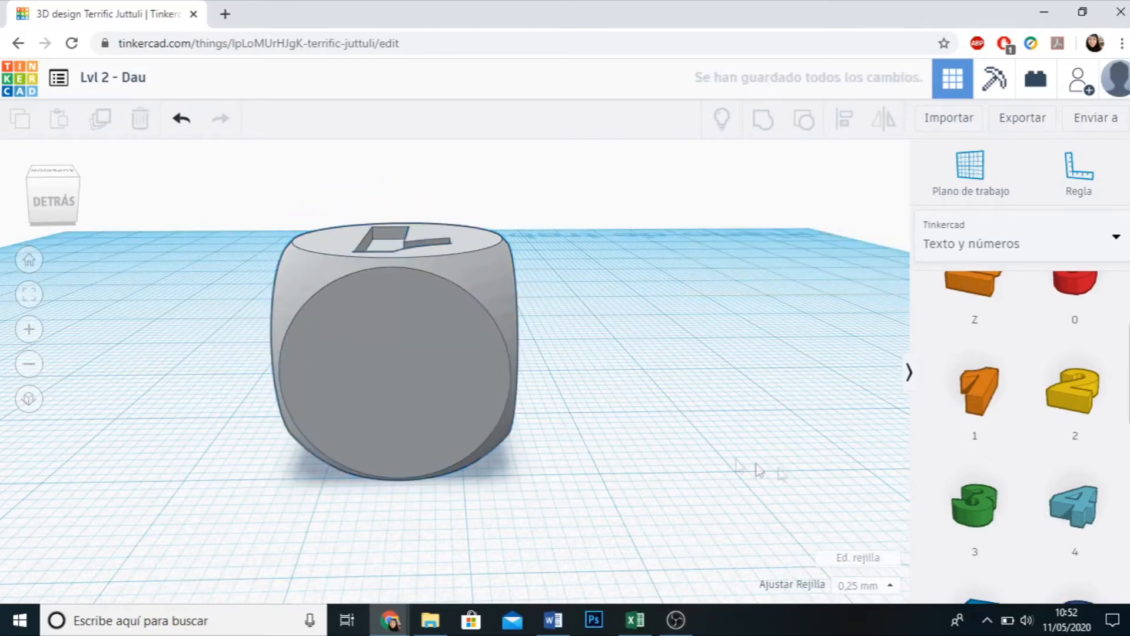
scroll(1042, 530, down, 2)
drag(977, 535, 678, 458)
click(535, 487)
scroll(508, 450, down, 3)
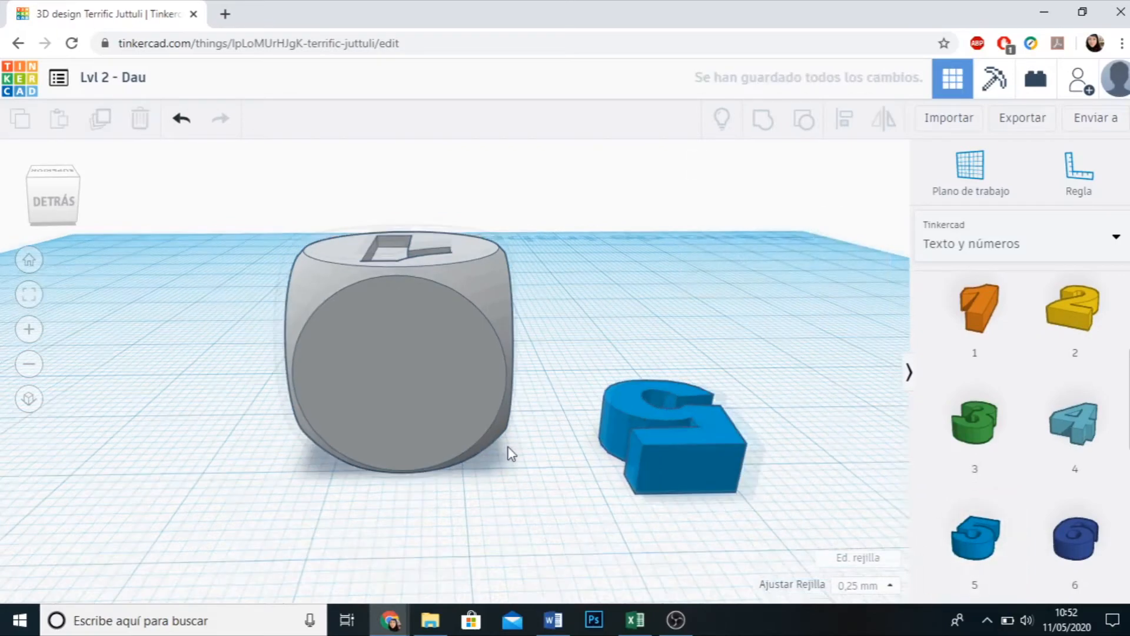
right_drag(699, 502, 679, 522)
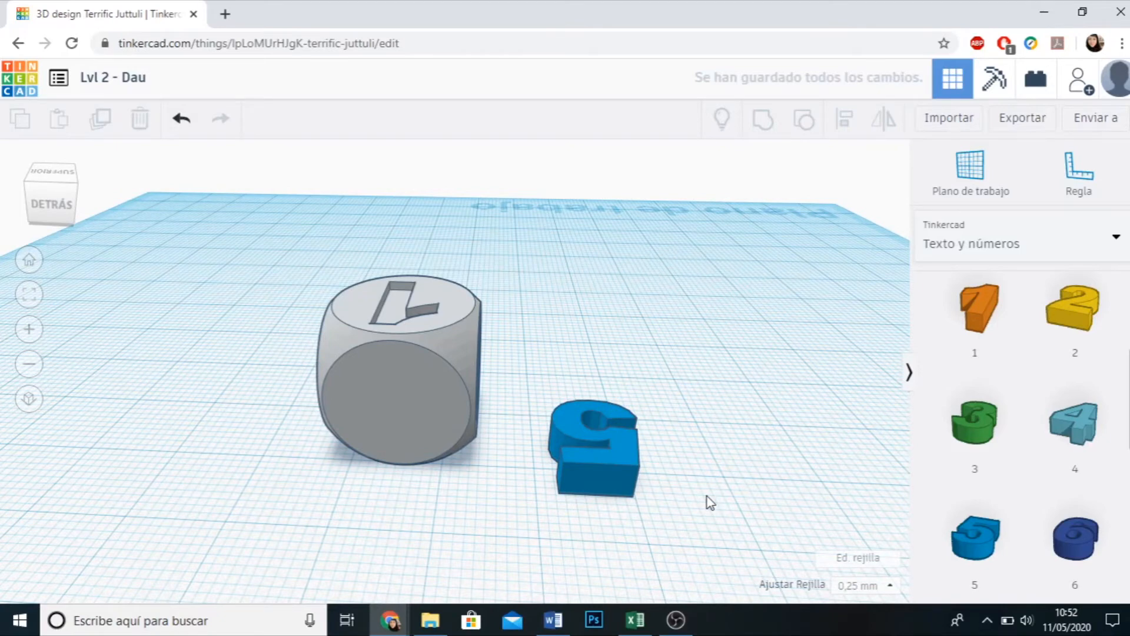
key(ctrl+z)
Rotate the number 5 by 180° flat on the workplane so it reads upright when viewed from the back.
click(595, 452)
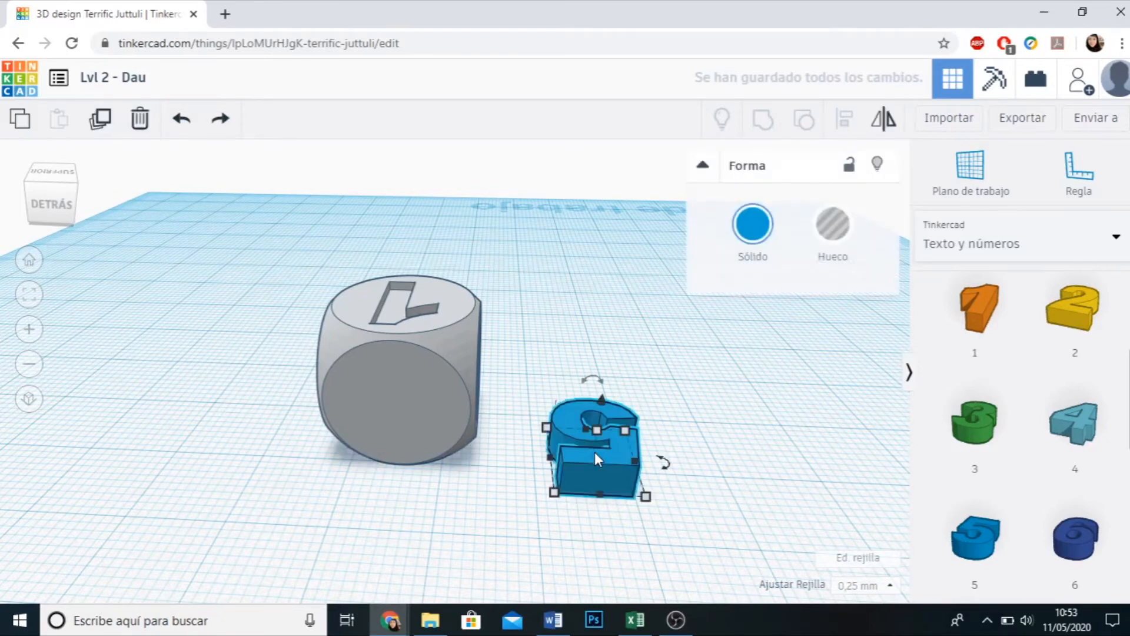
mouse_move(669, 465)
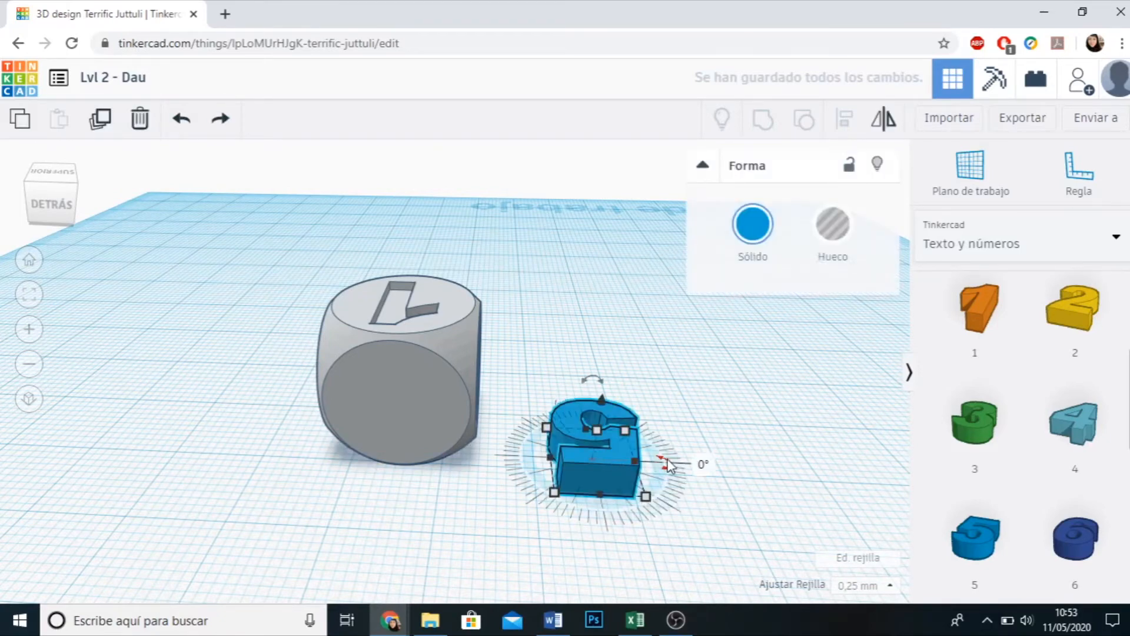
drag(670, 465, 662, 492)
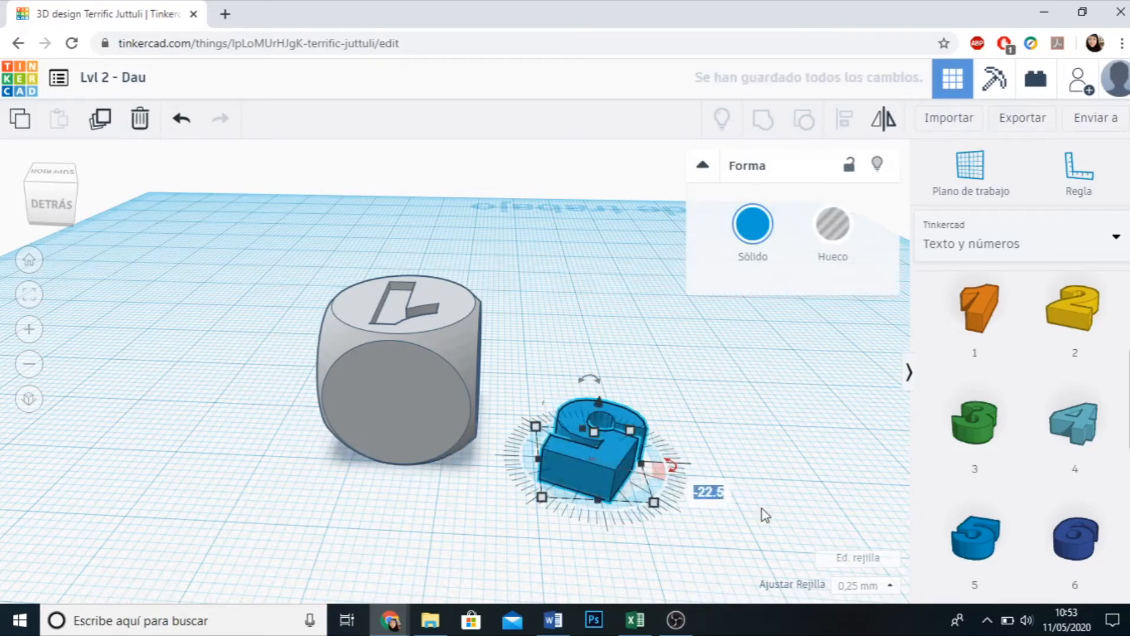
text(180)
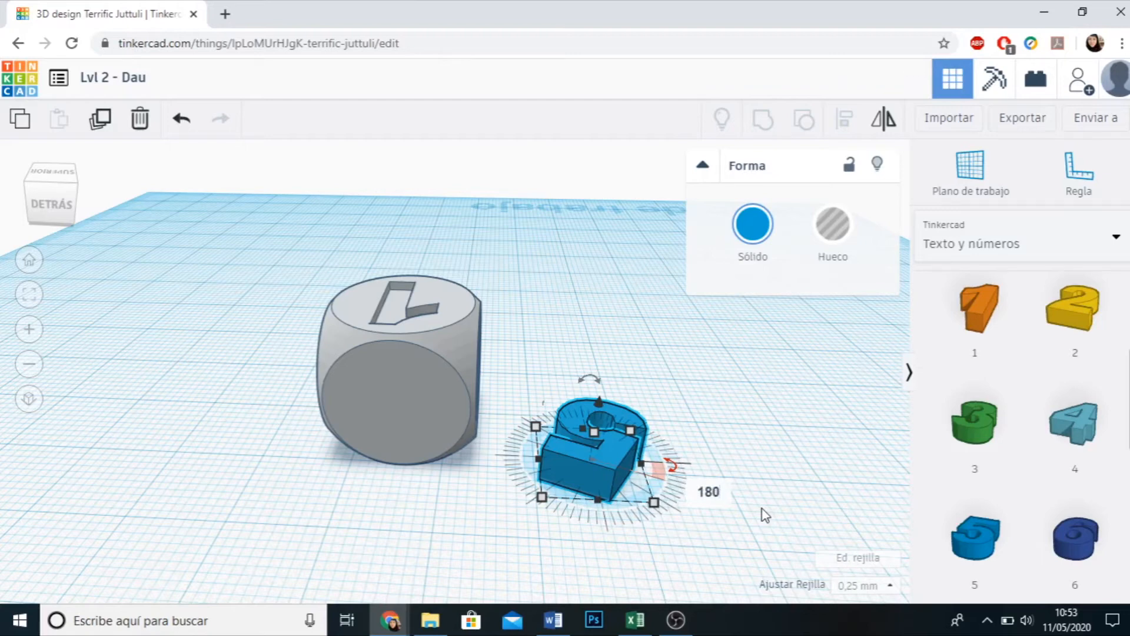
key(Return)
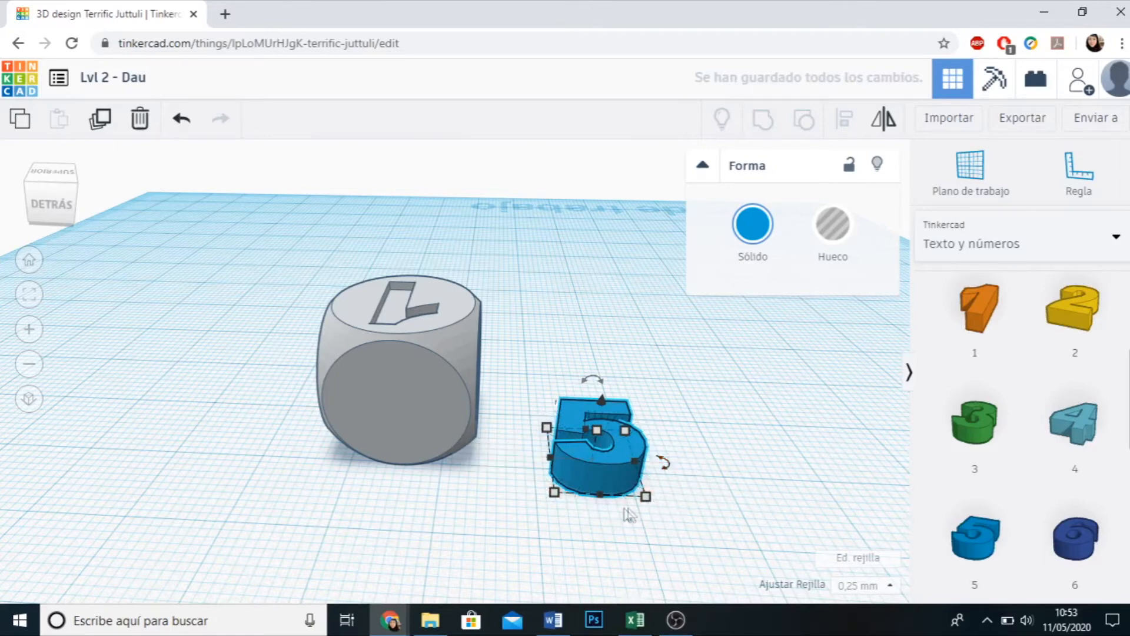
click(745, 508)
right_drag(743, 510, 659, 516)
Set the number 5 shape's height to 1 mm.
click(585, 444)
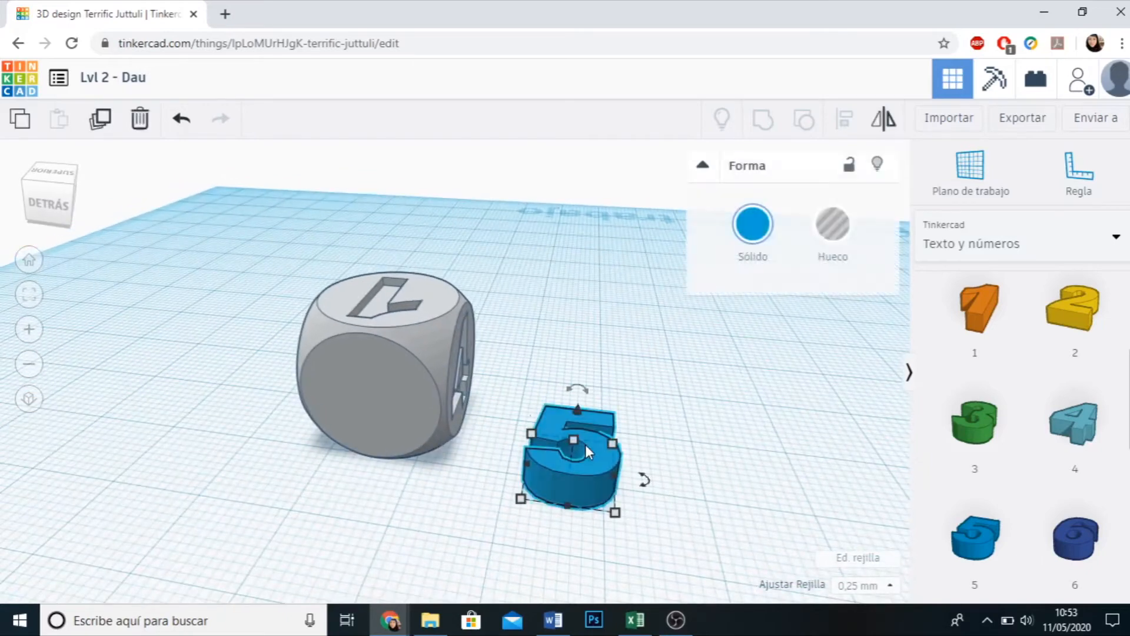
click(686, 456)
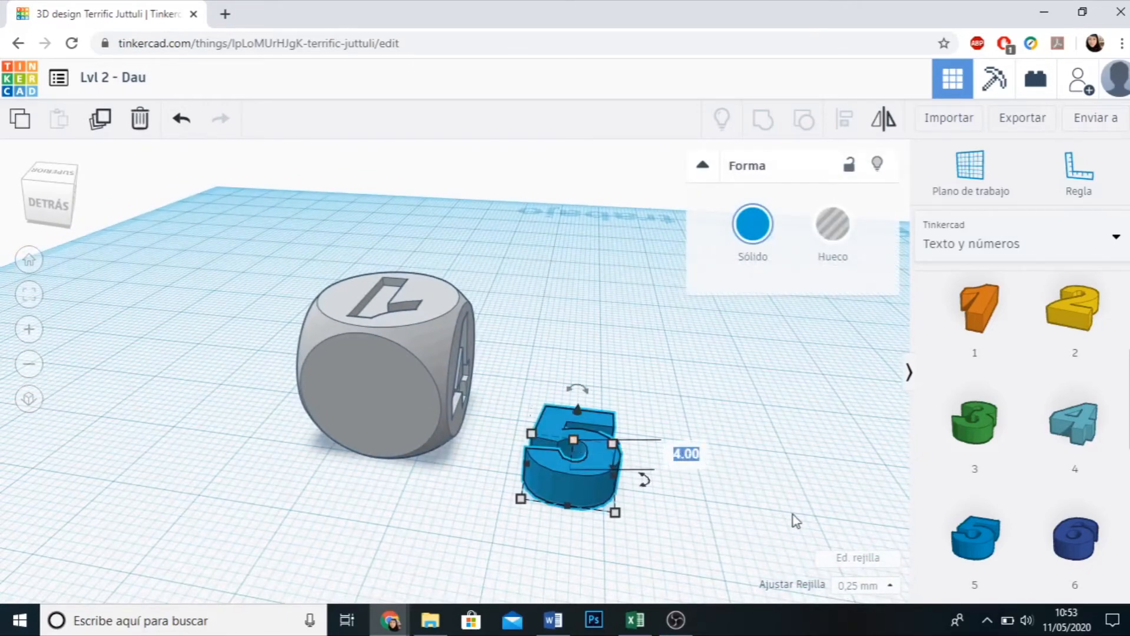
text(1)
key(Return)
click(781, 523)
right_drag(782, 522, 621, 530)
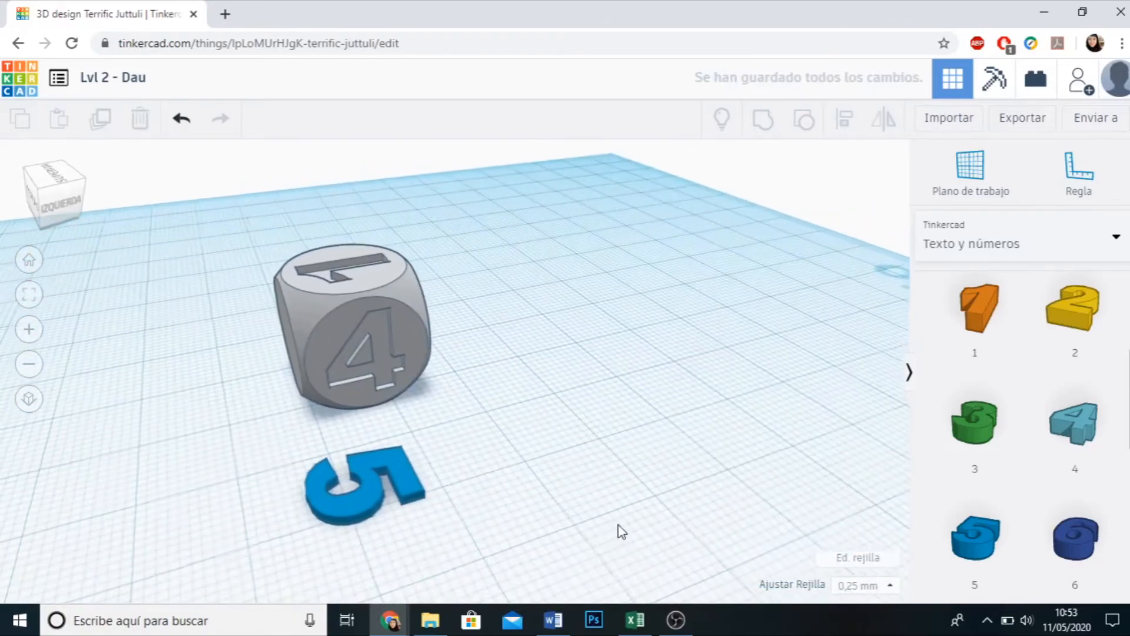
click(370, 492)
drag(346, 434, 286, 471)
click(285, 472)
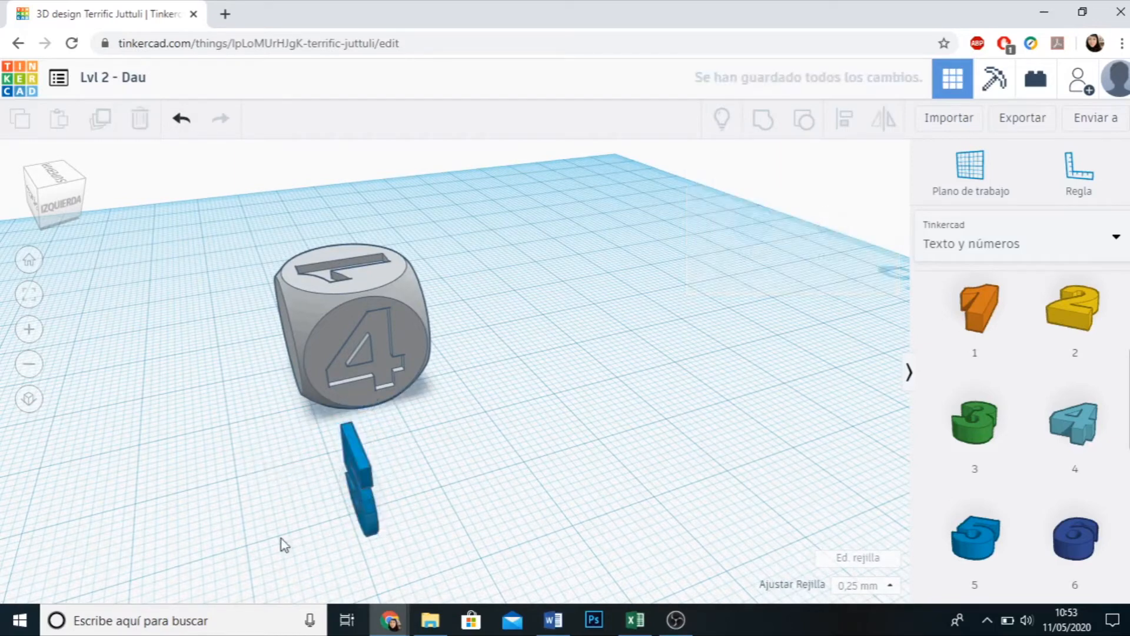
click(182, 119)
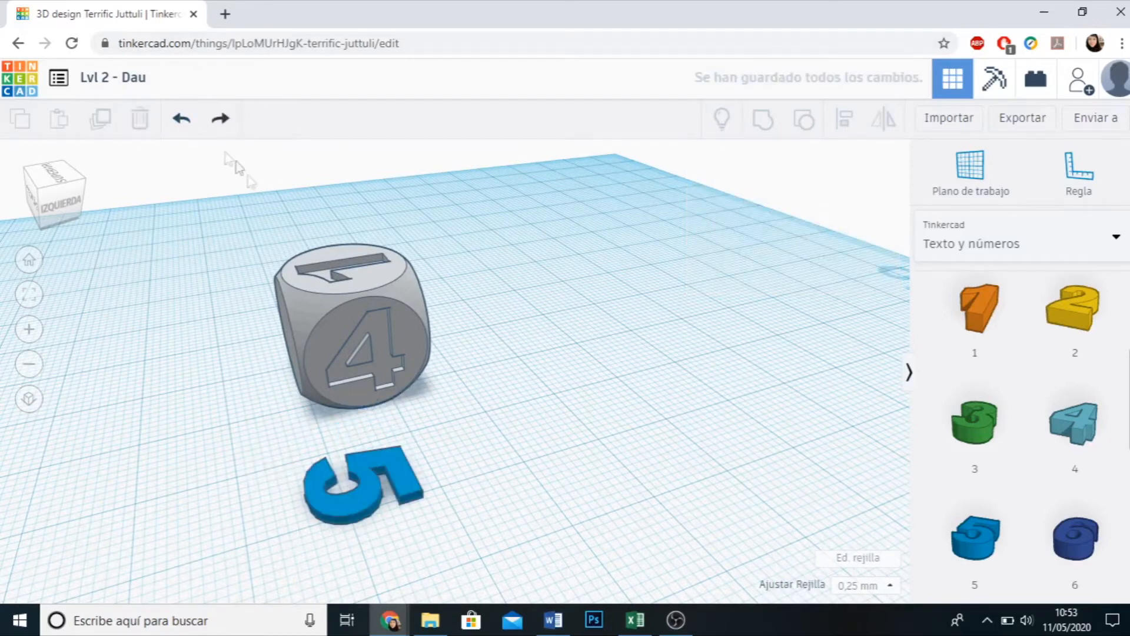
Tilt the thin number 5 by 90° so it stands upright, parallel to the die's back face.
click(392, 471)
drag(336, 383, 286, 449)
click(267, 442)
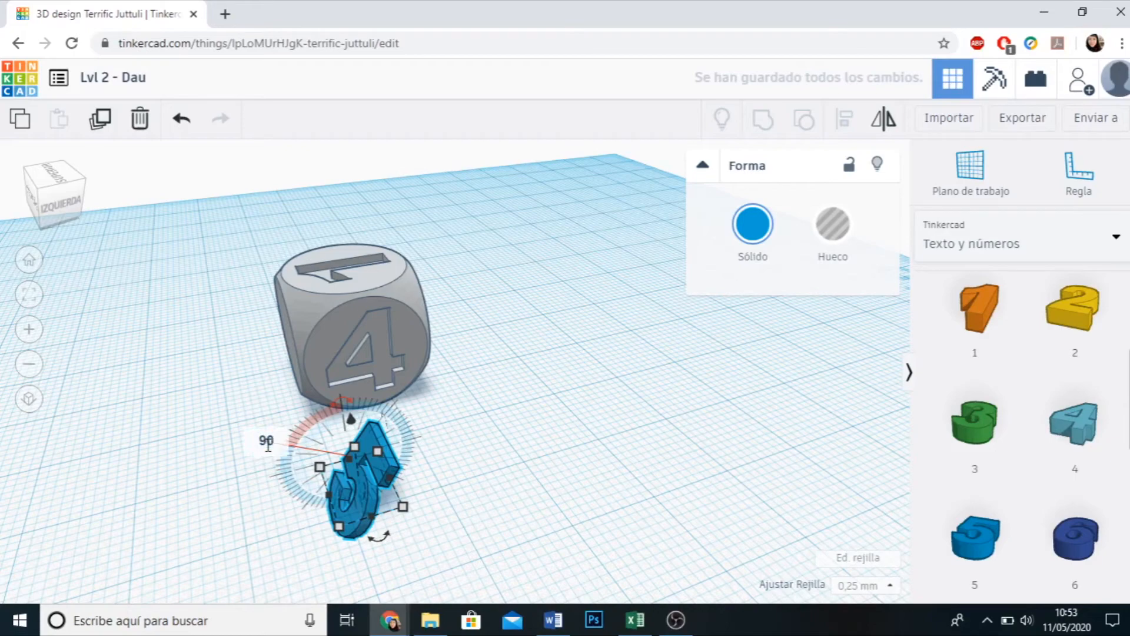
key(Return)
click(476, 534)
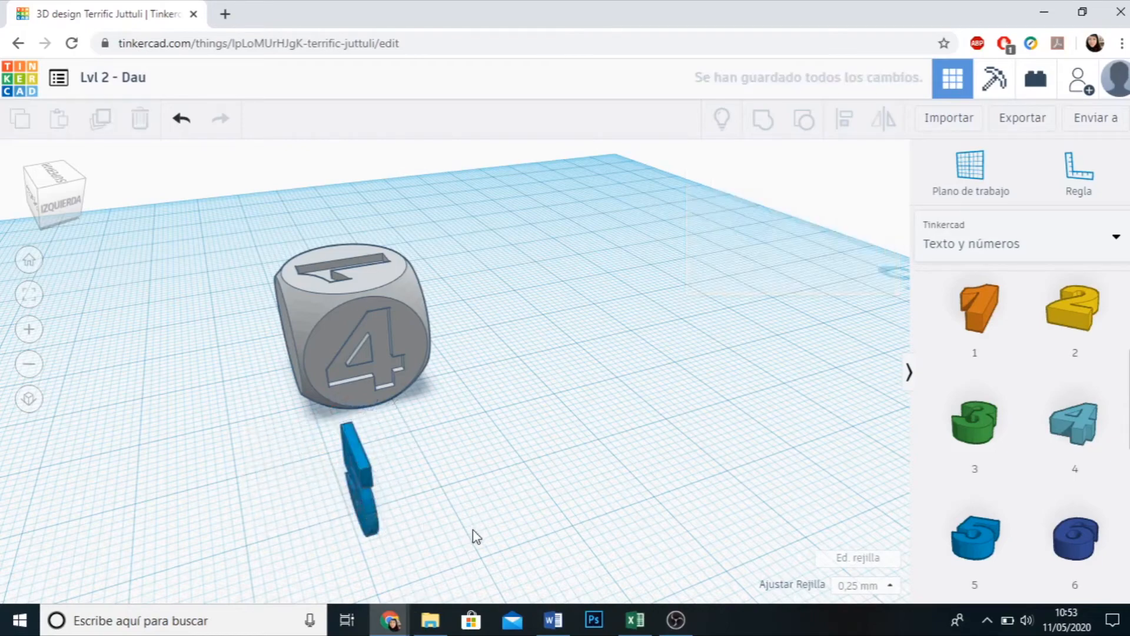
Move the upright number 5 in front of the die's blank back face and raise it off the workplane to the face's mid-height.
right_drag(474, 546, 643, 523)
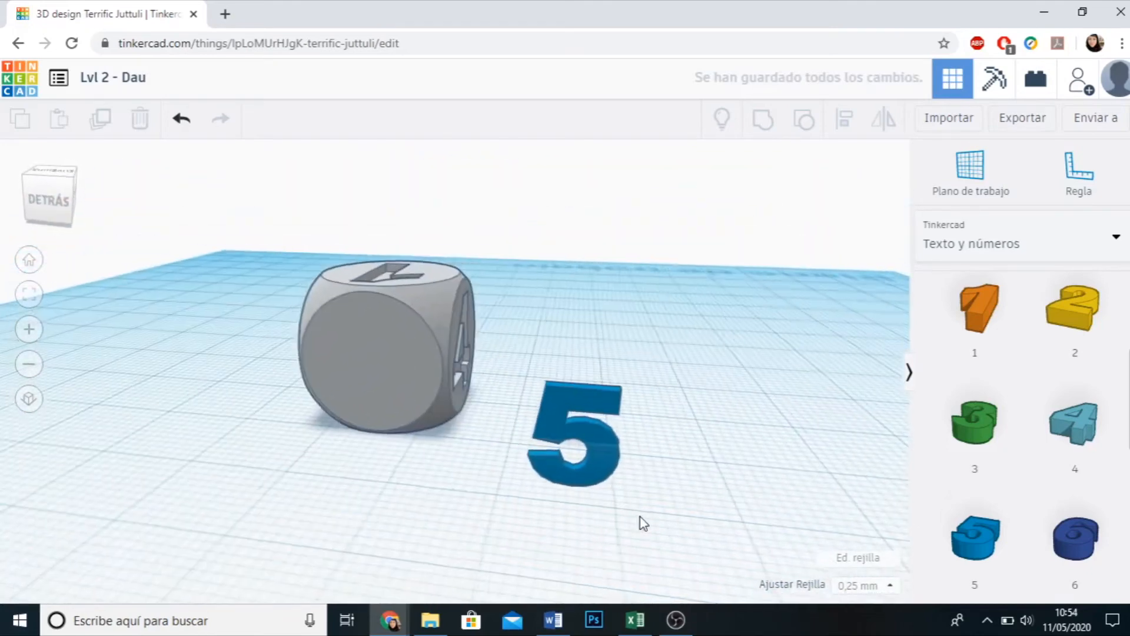
click(590, 434)
drag(550, 407, 334, 397)
drag(355, 345, 352, 276)
right_drag(446, 482, 533, 491)
scroll(576, 494, up, 3)
right_drag(583, 529, 575, 524)
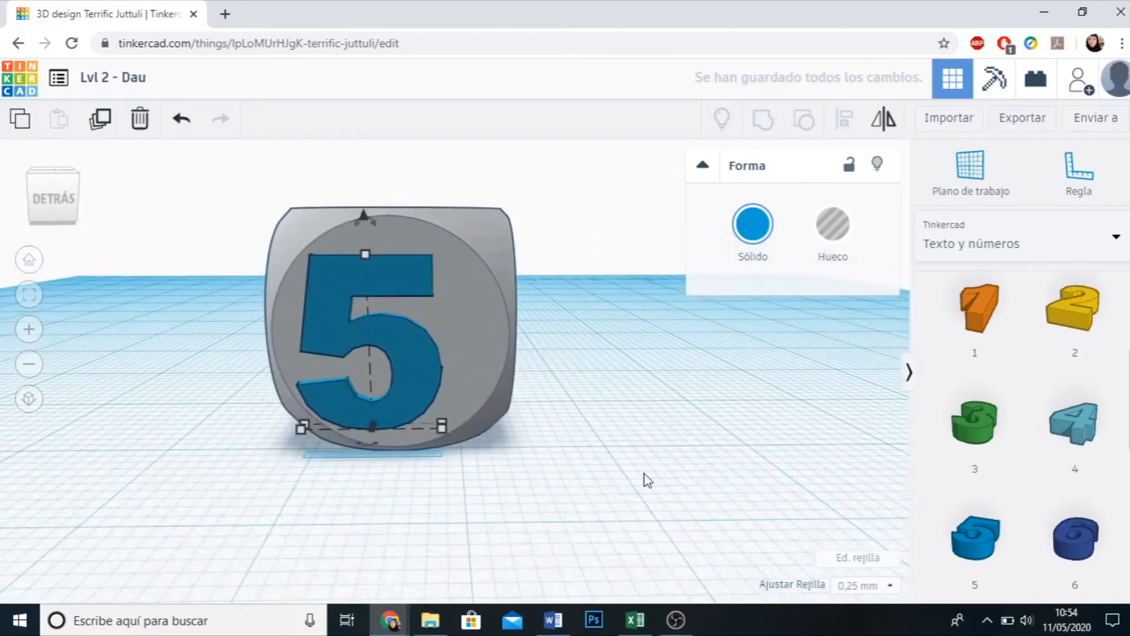
Nudge the number 5 sideways toward the die's 4 face to centre it on the back face.
click(645, 474)
click(417, 370)
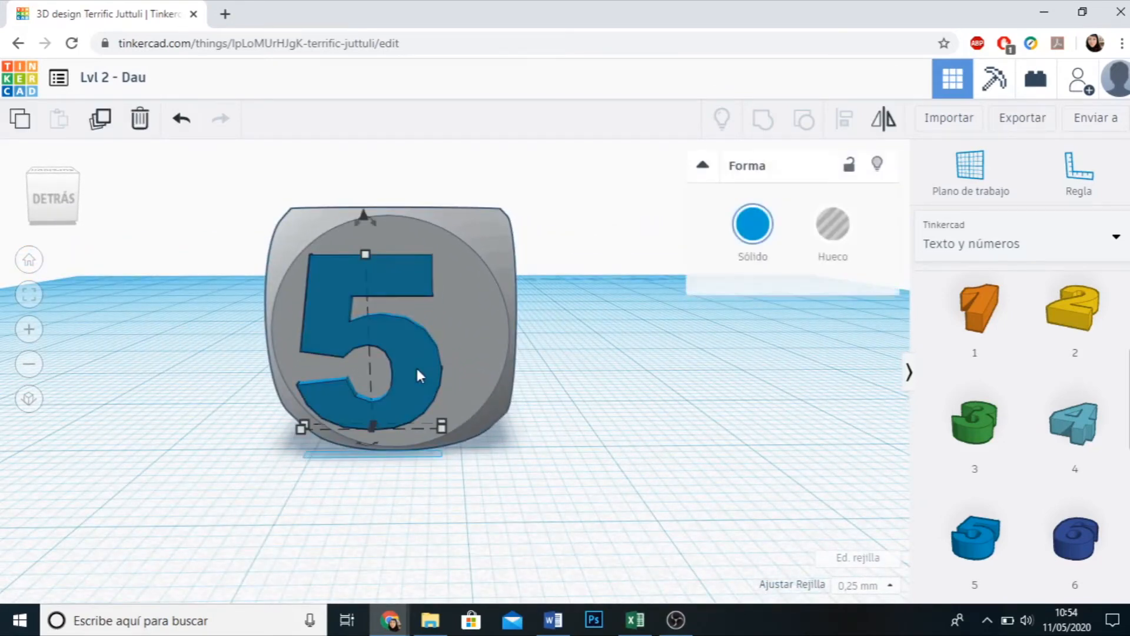
key(Right)
key(Right)
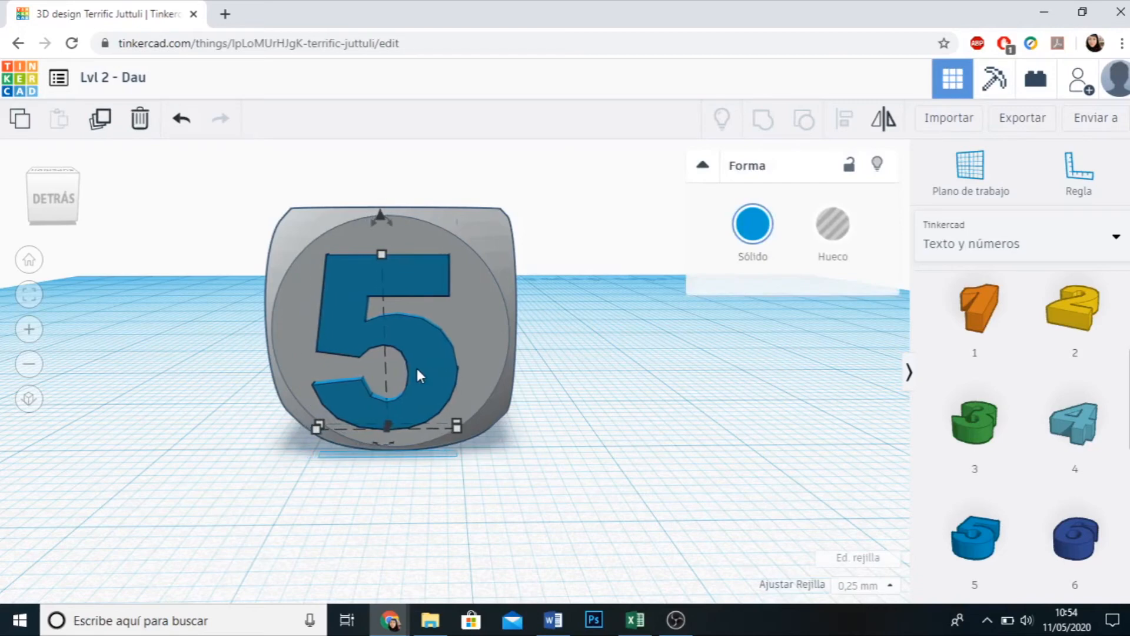
key(Right)
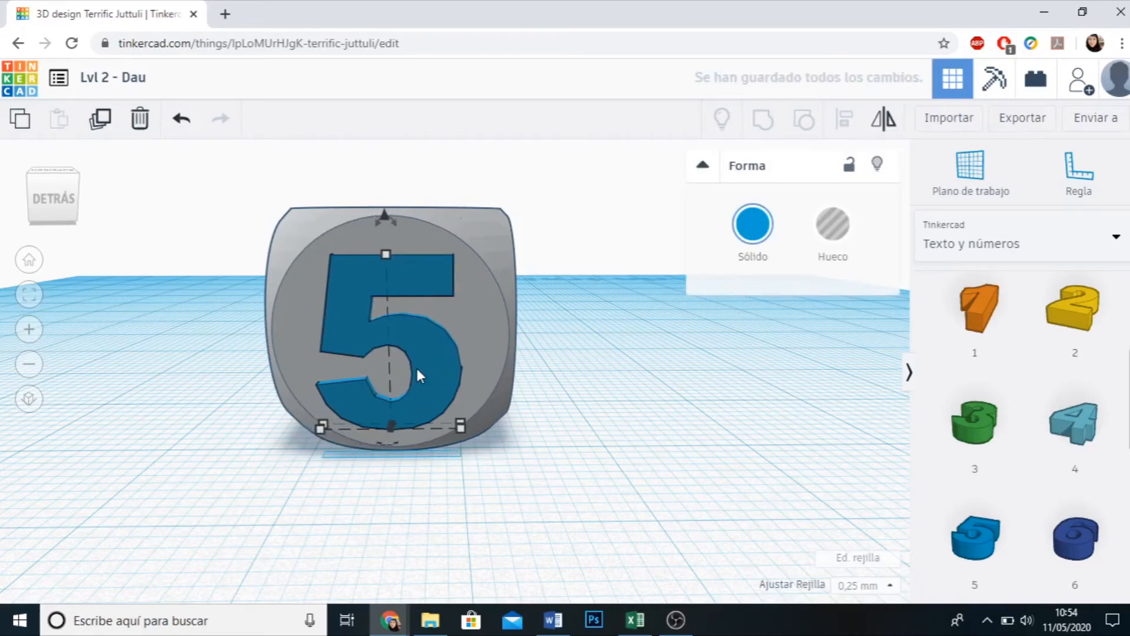
Push the number 5 into the die's back face in 0.25 mm grid steps, leaving only a thin part protruding.
click(517, 447)
right_drag(517, 446, 224, 389)
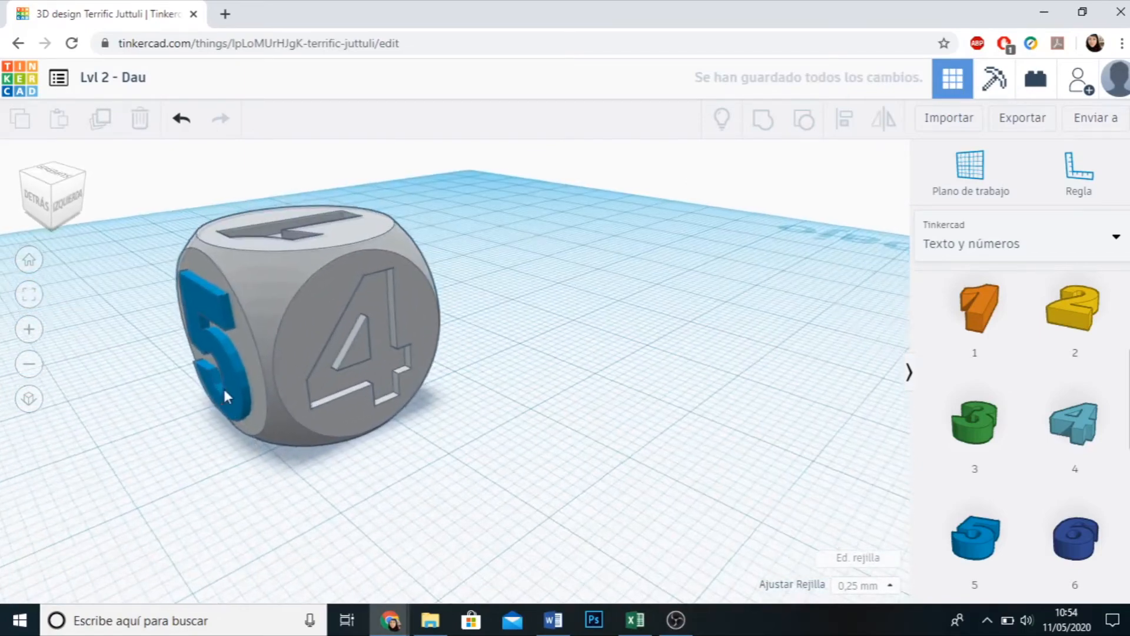
scroll(224, 389, up, 3)
click(169, 403)
key(Left)
key(Right)
key(Right)
key(Right)
key(Right)
key(Right)
key(Right)
key(Right)
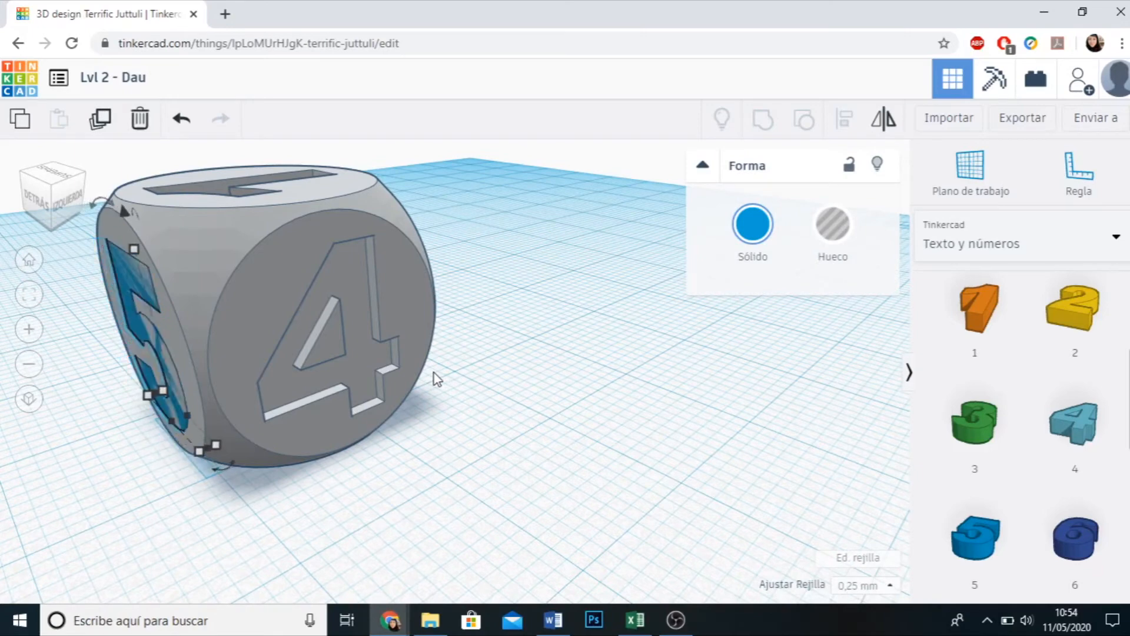
key(Left)
key(Left)
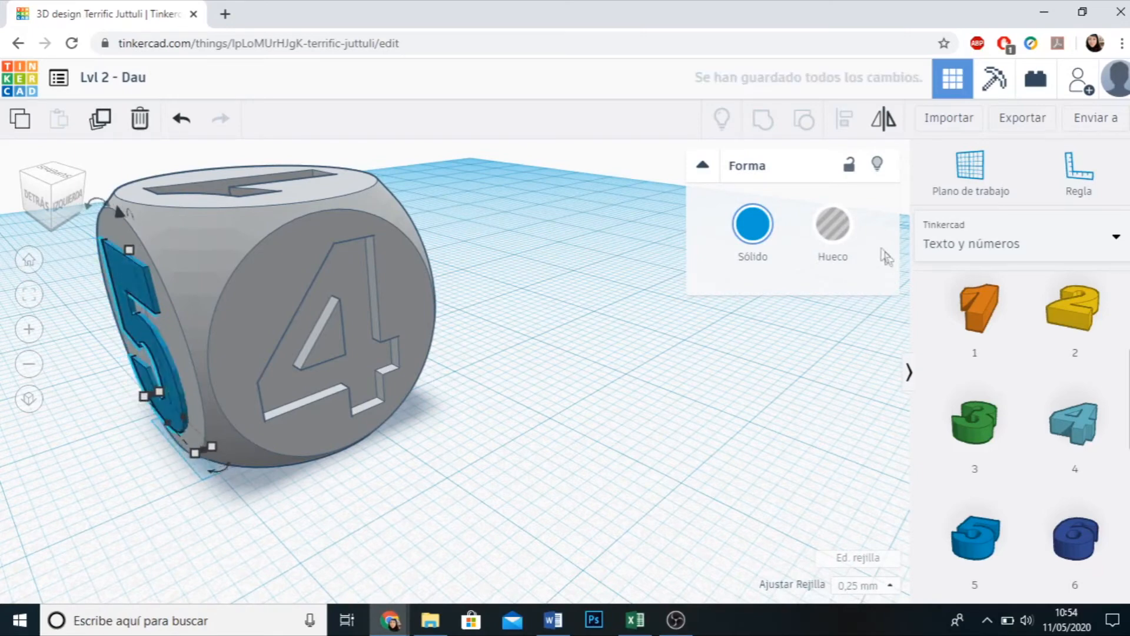
Turn the number 5 into a hole and group it with the die to engrave the digit into the back face.
click(832, 238)
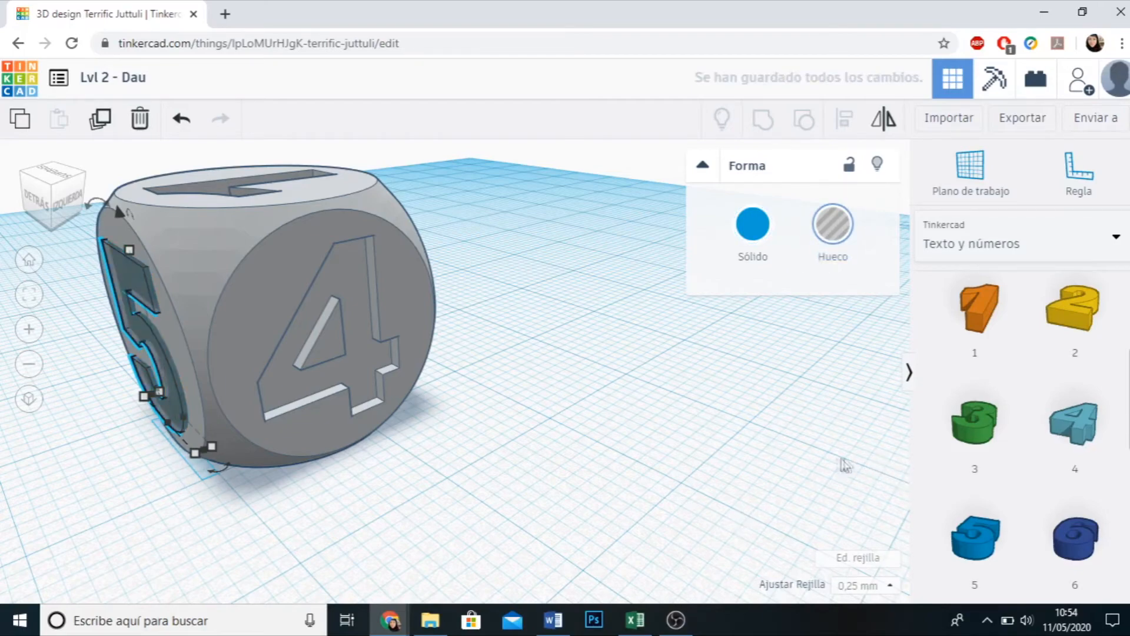
click(714, 491)
scroll(733, 483, down, 4)
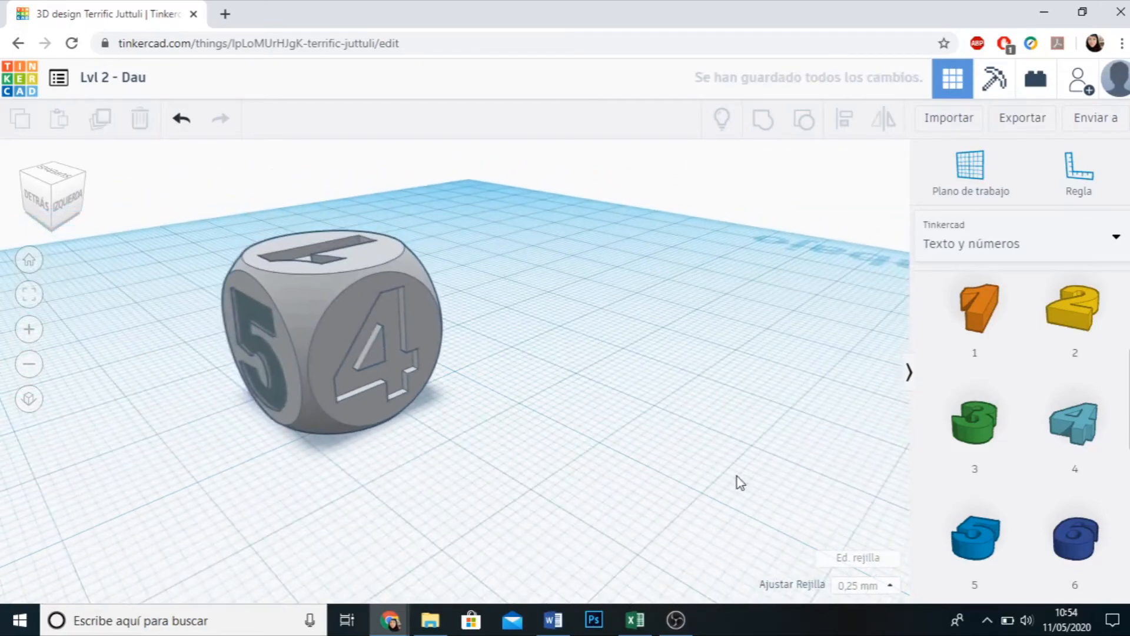
drag(149, 190, 545, 483)
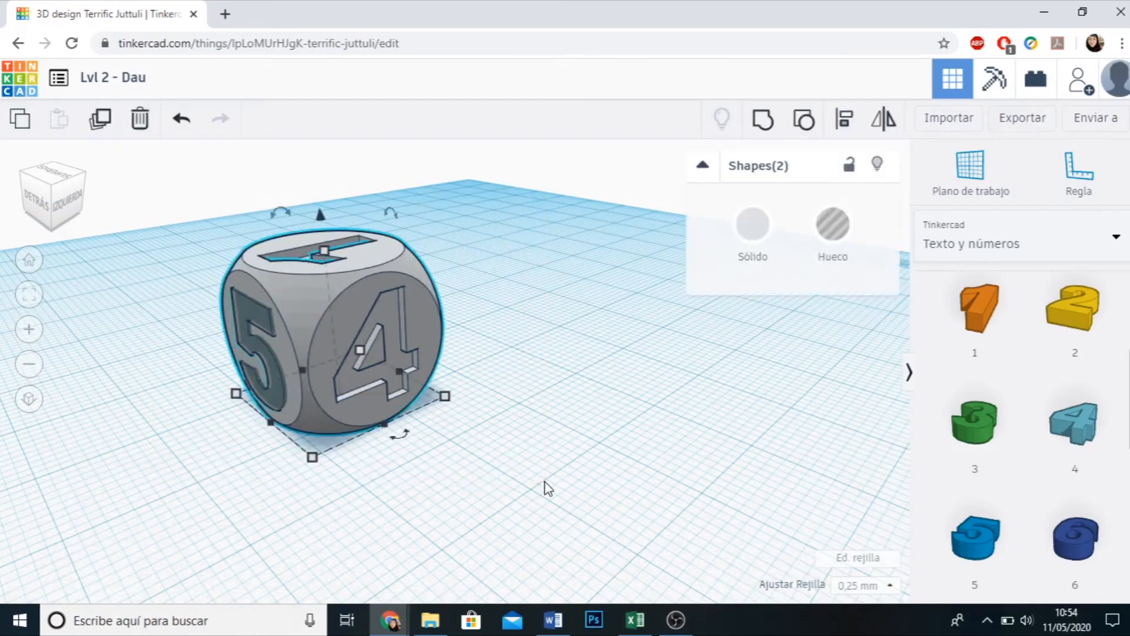
click(763, 127)
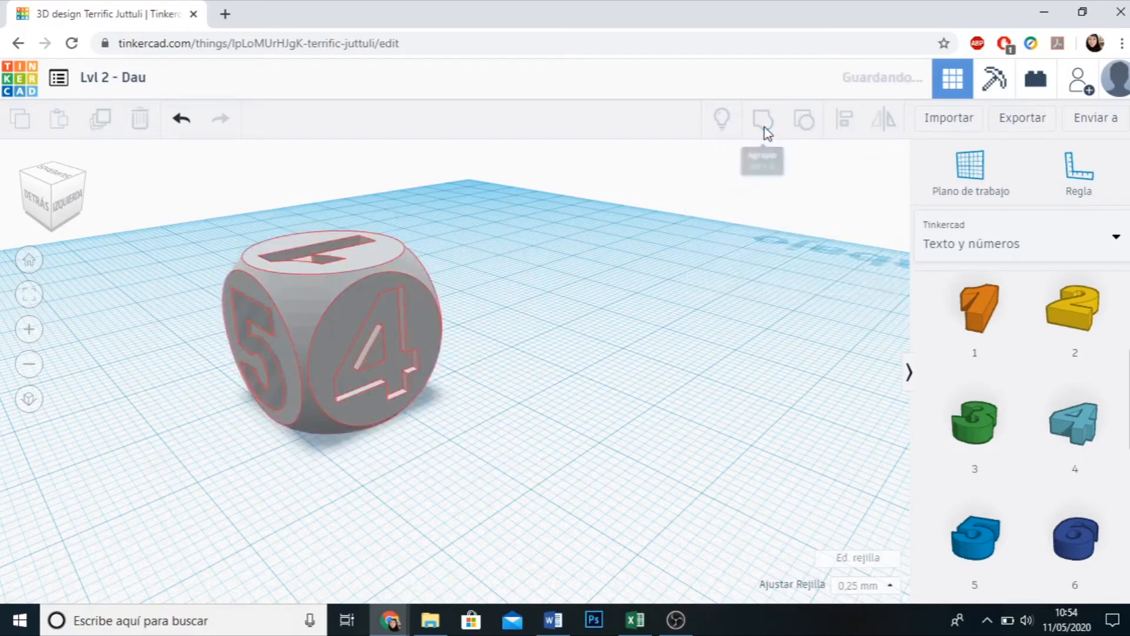
Place a number 6 shape on the workplane beside the die.
click(687, 414)
right_drag(312, 503, 596, 341)
right_drag(585, 285, 598, 477)
drag(849, 478, 665, 408)
click(533, 568)
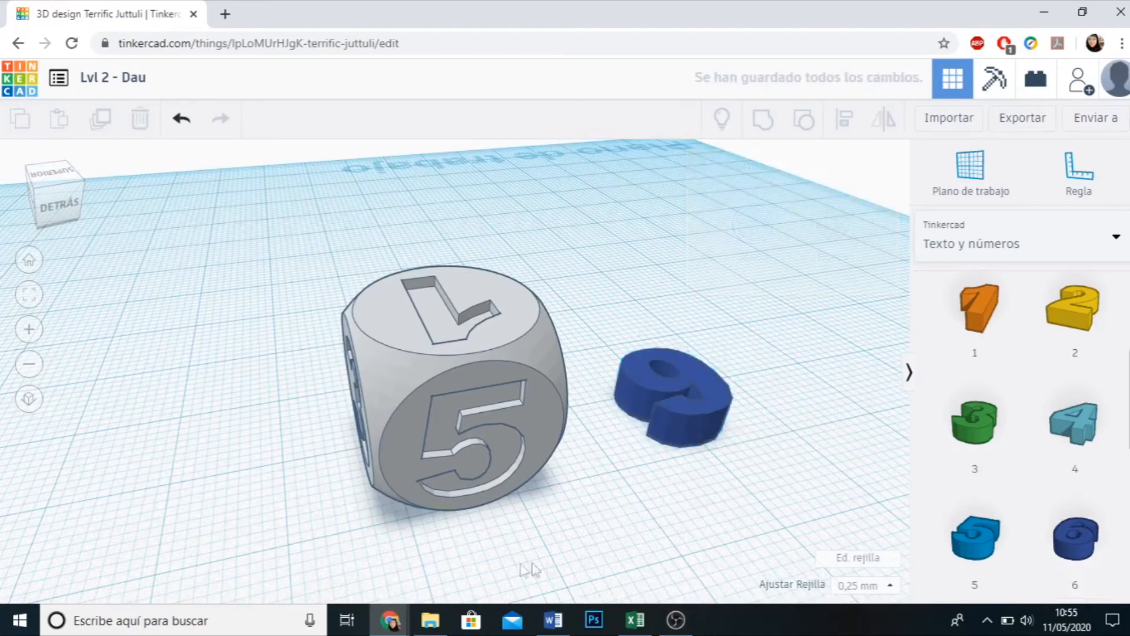
Set the number 6 shape's height to 1 mm and turn it into a hole.
right_drag(335, 542, 896, 555)
scroll(453, 391, up, 2)
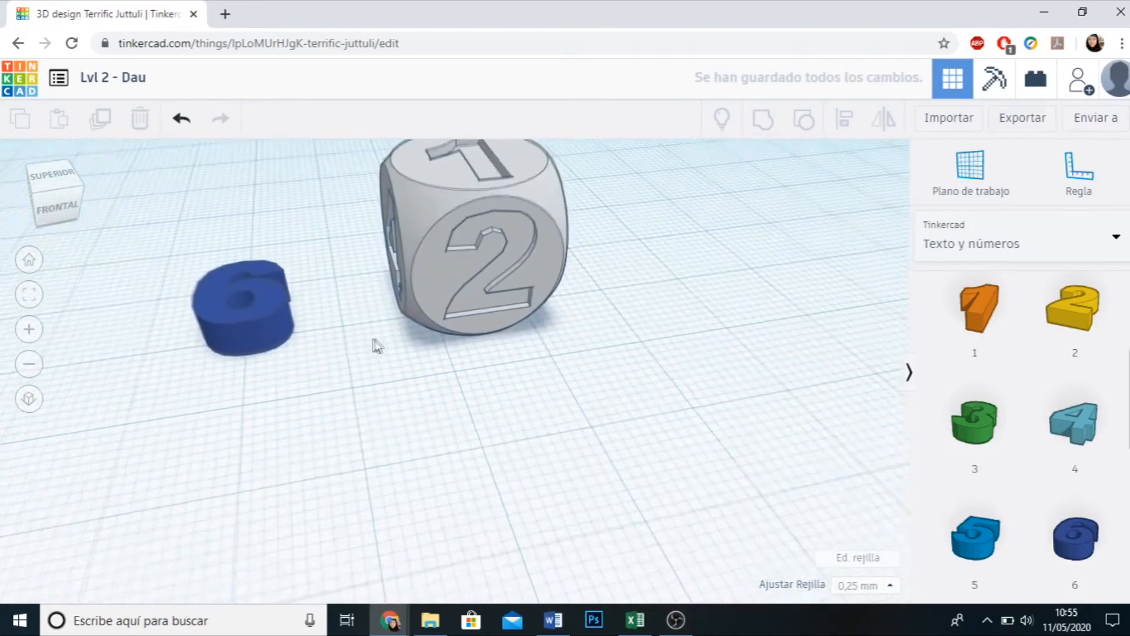
click(238, 327)
click(232, 286)
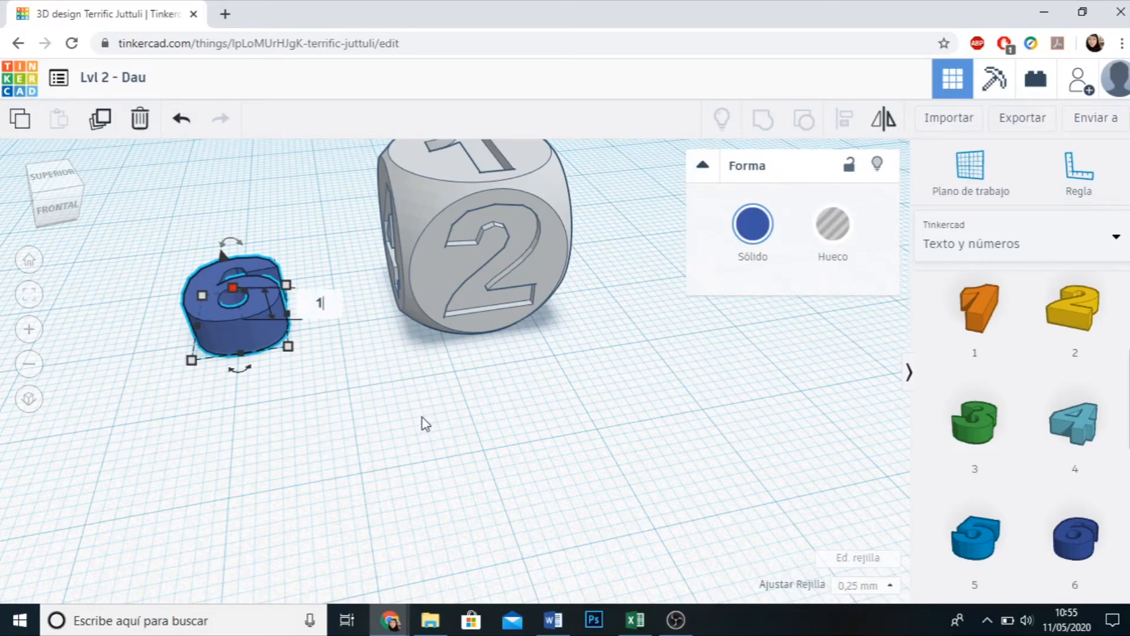
key(Return)
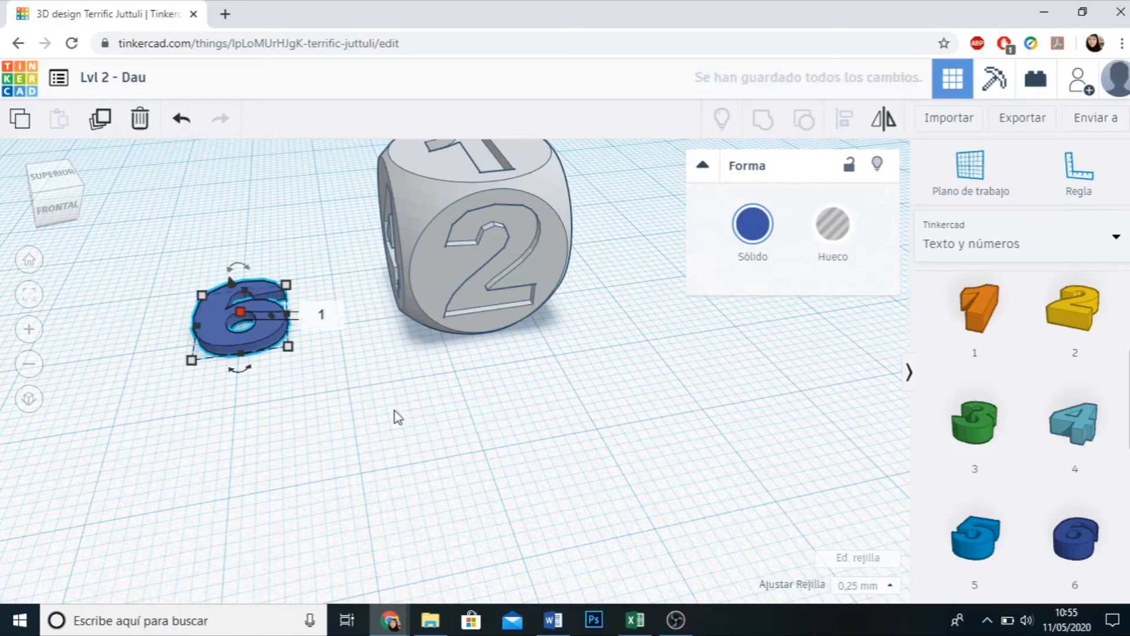
click(845, 233)
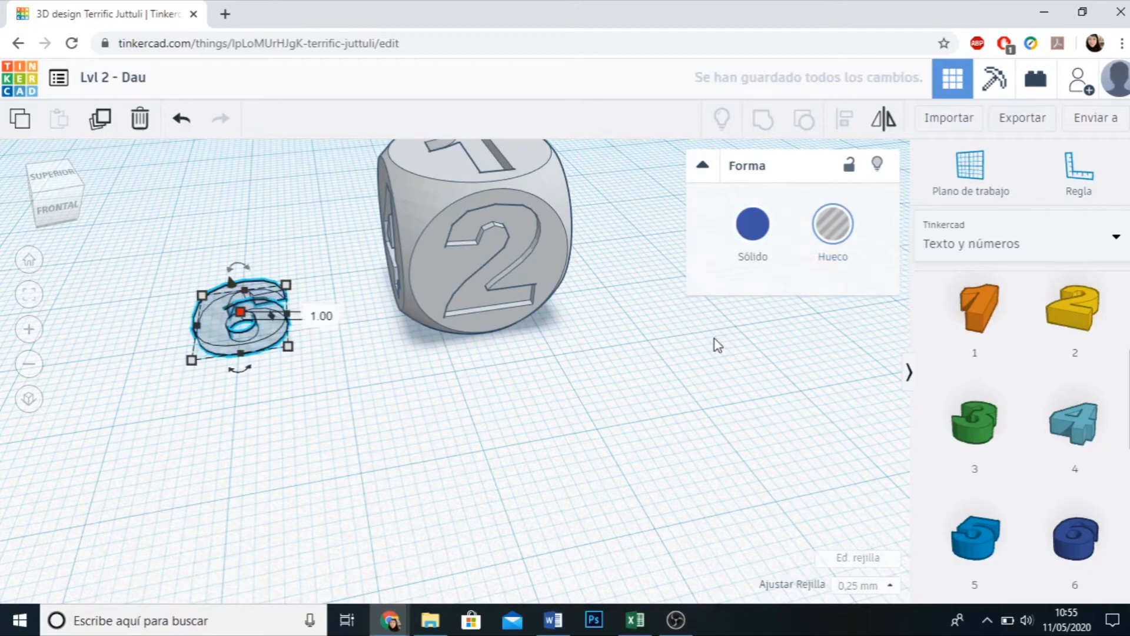
click(648, 370)
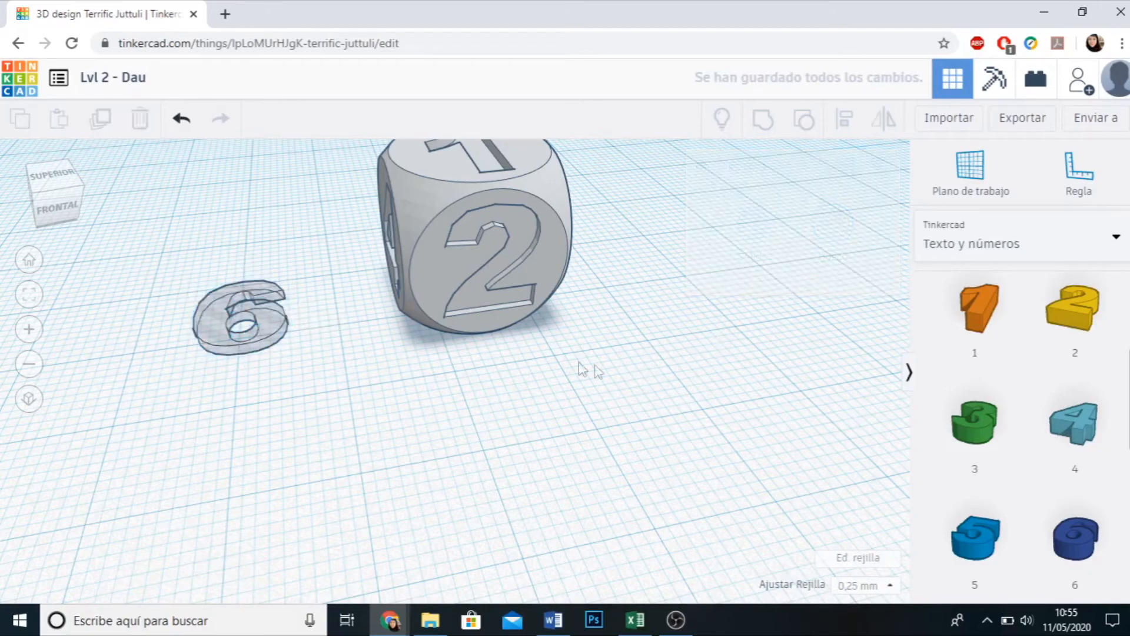
Move the number 6 hole sideways along the workplane until it lies within the die's bottom face.
click(280, 323)
right_drag(450, 432, 554, 287)
key(Right)
key(Right)
key(Right)
key(Right)
key(Right)
key(Right)
key(Right)
key(Right)
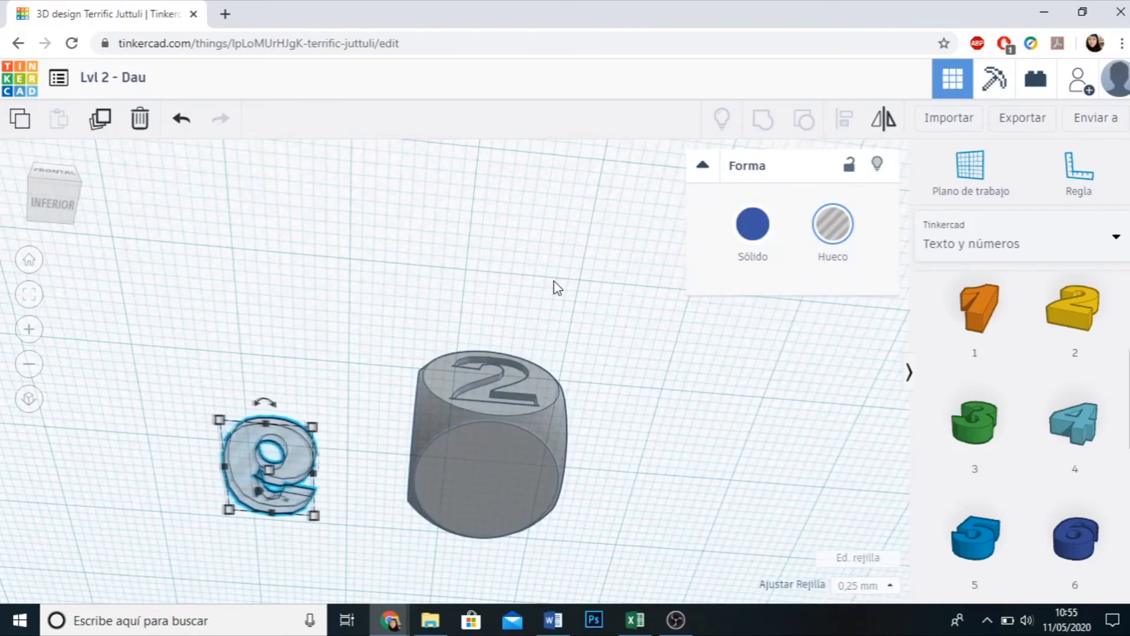
key(Right)
key(Right)
key(Right)
key(Right)
key(Right)
key(Right)
key(Right)
key(Right)
key(Right)
key(Right)
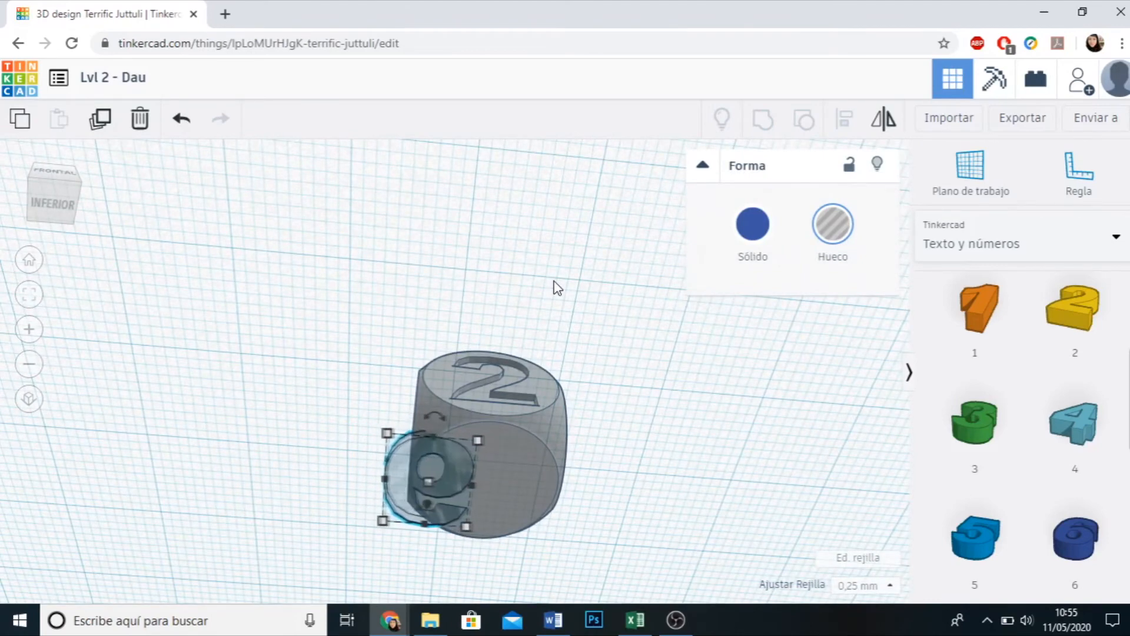
key(Right)
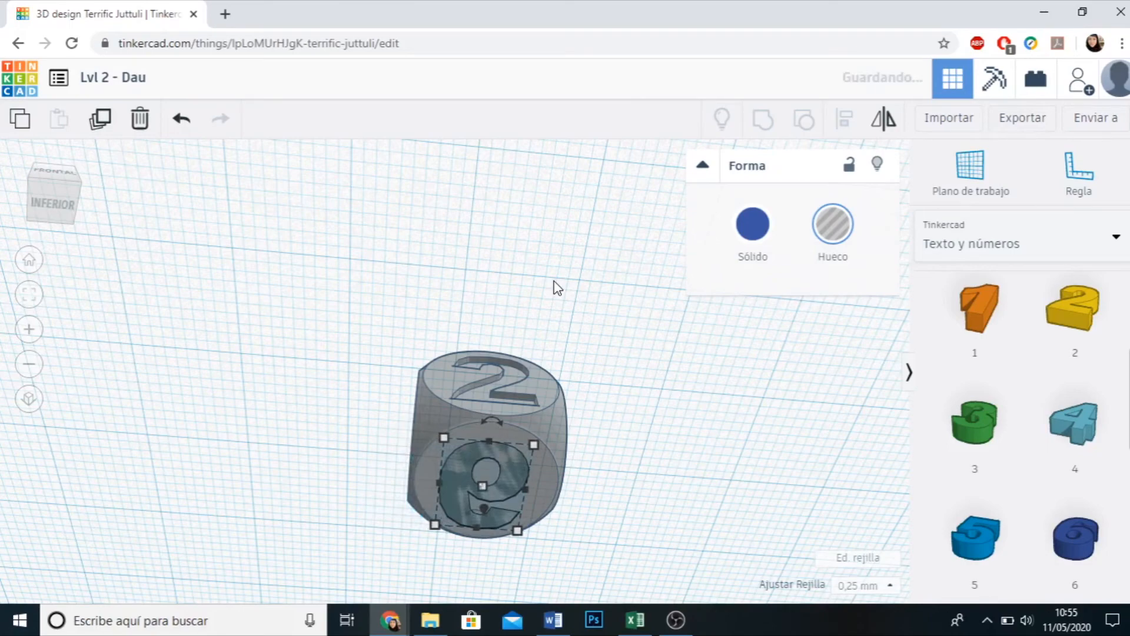
Fine-tune the number 6 hole's position in 0.25 mm grid steps to centre it on the die's bottom face.
right_drag(676, 449, 636, 464)
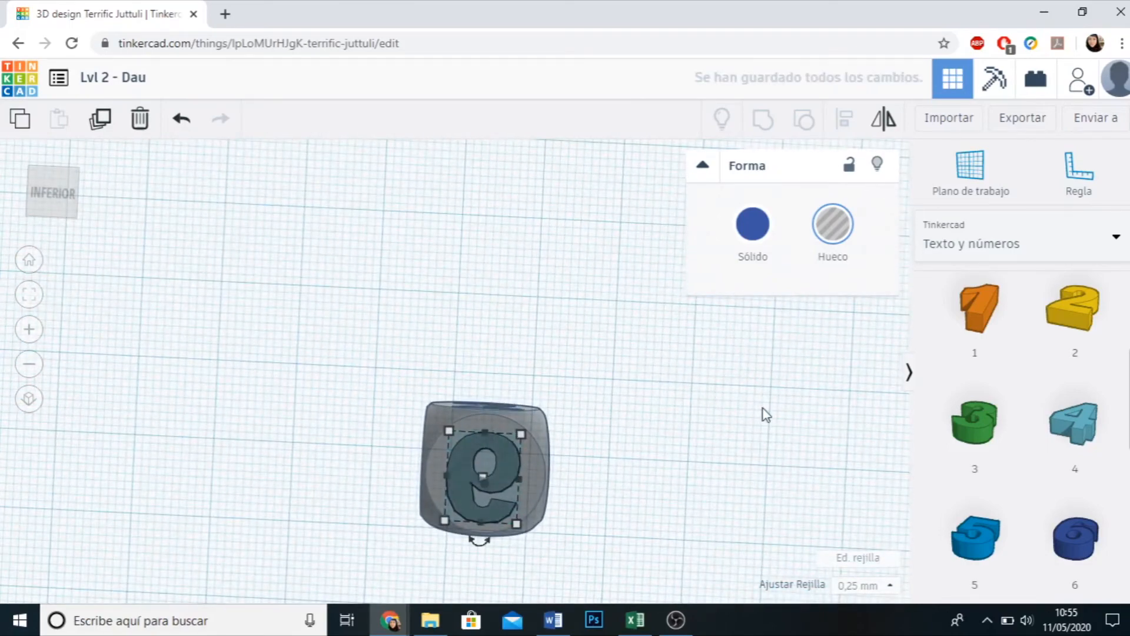
key(Right)
key(Right)
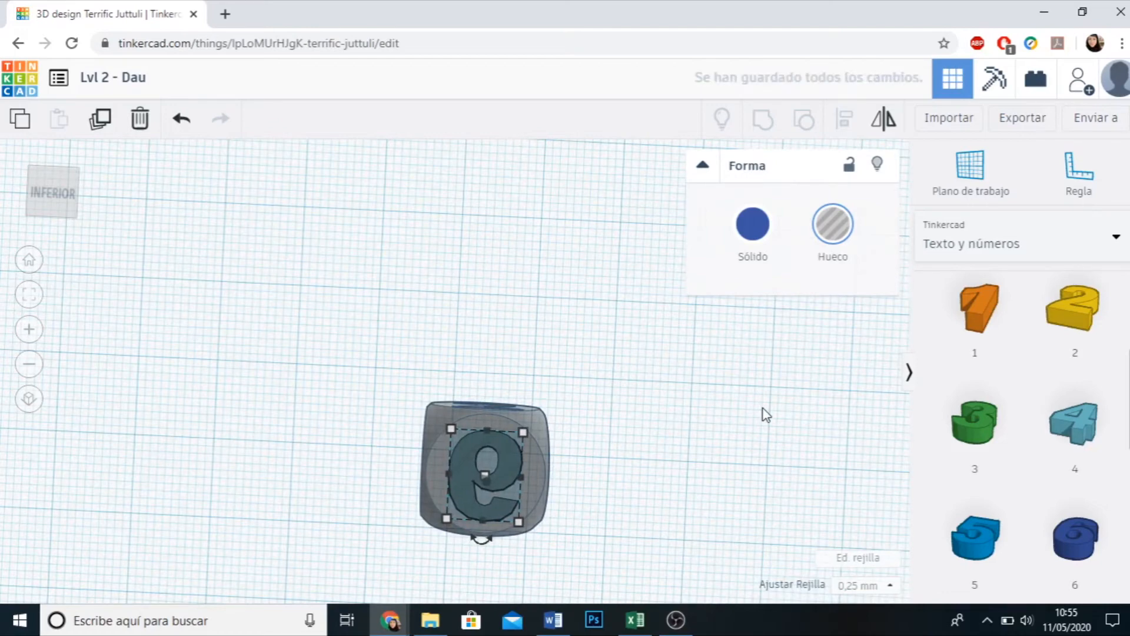
Group the die with the number 6 hole to engrave the 6 into its bottom face.
click(717, 417)
drag(356, 321, 646, 576)
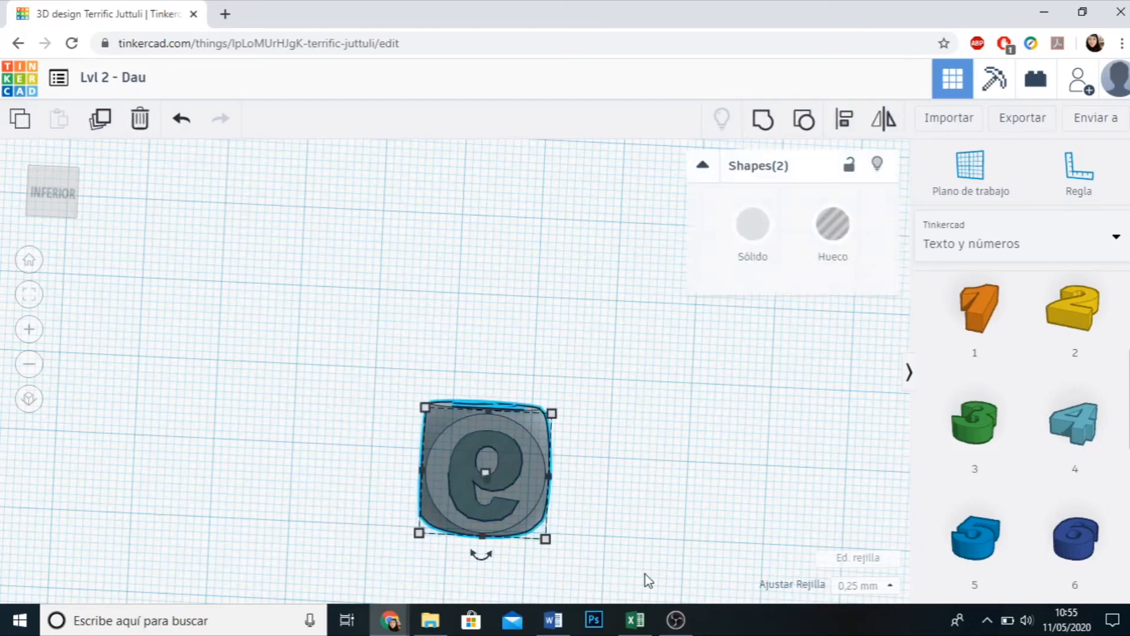
click(764, 124)
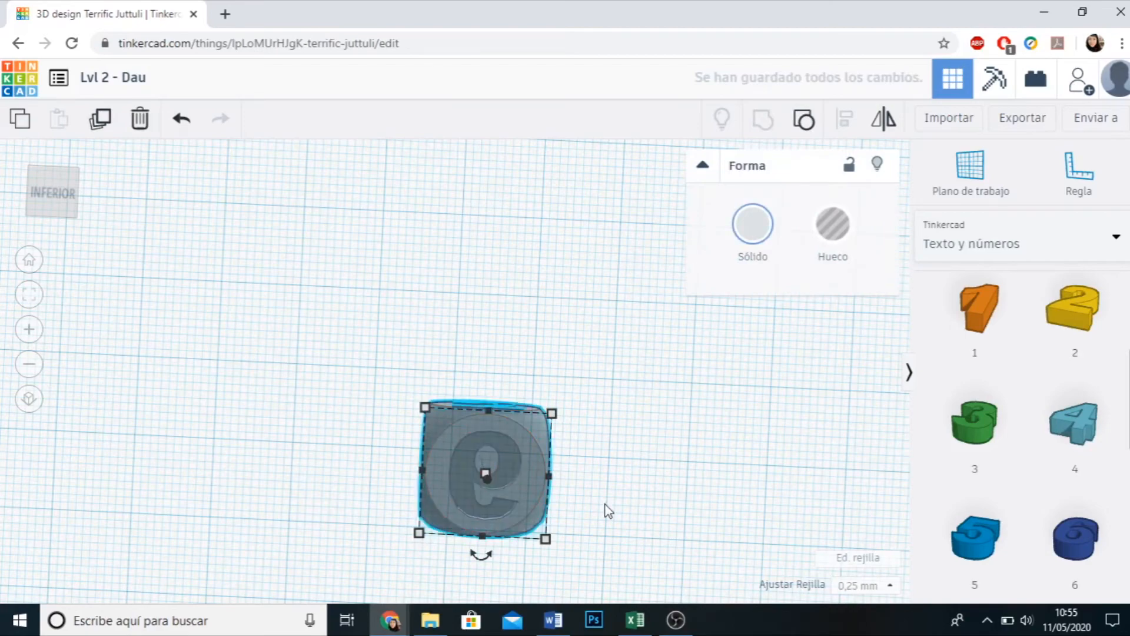
Raise the grouped die above the workplane.
click(652, 510)
scroll(647, 401, down, 2)
right_drag(644, 404, 208, 572)
click(495, 341)
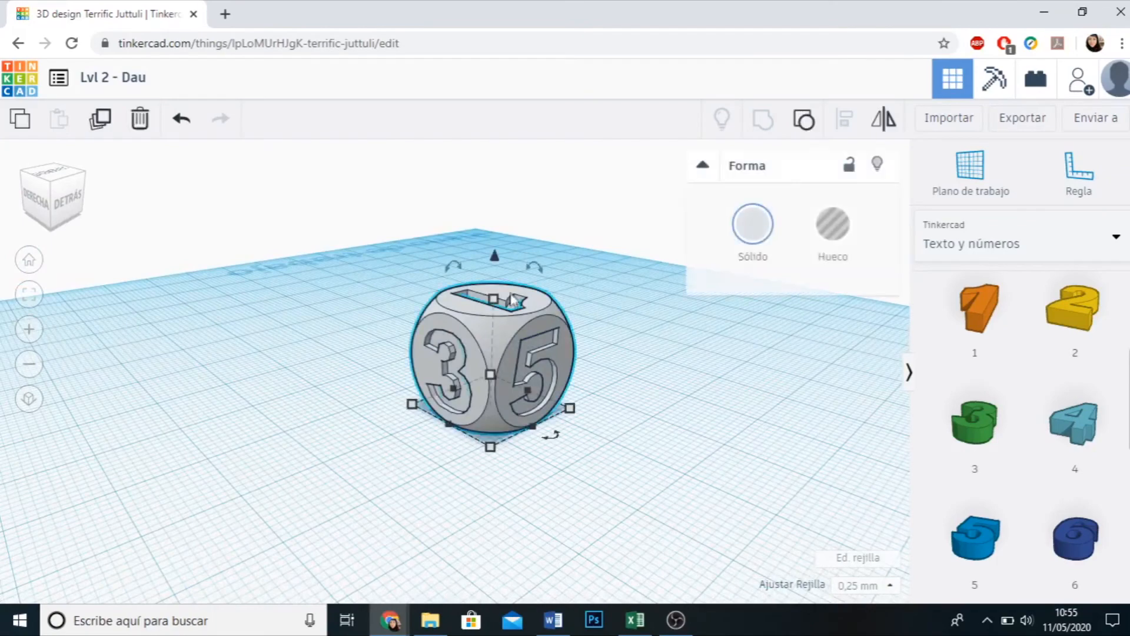
drag(495, 259, 545, 96)
click(594, 490)
right_drag(641, 386, 481, 284)
click(480, 277)
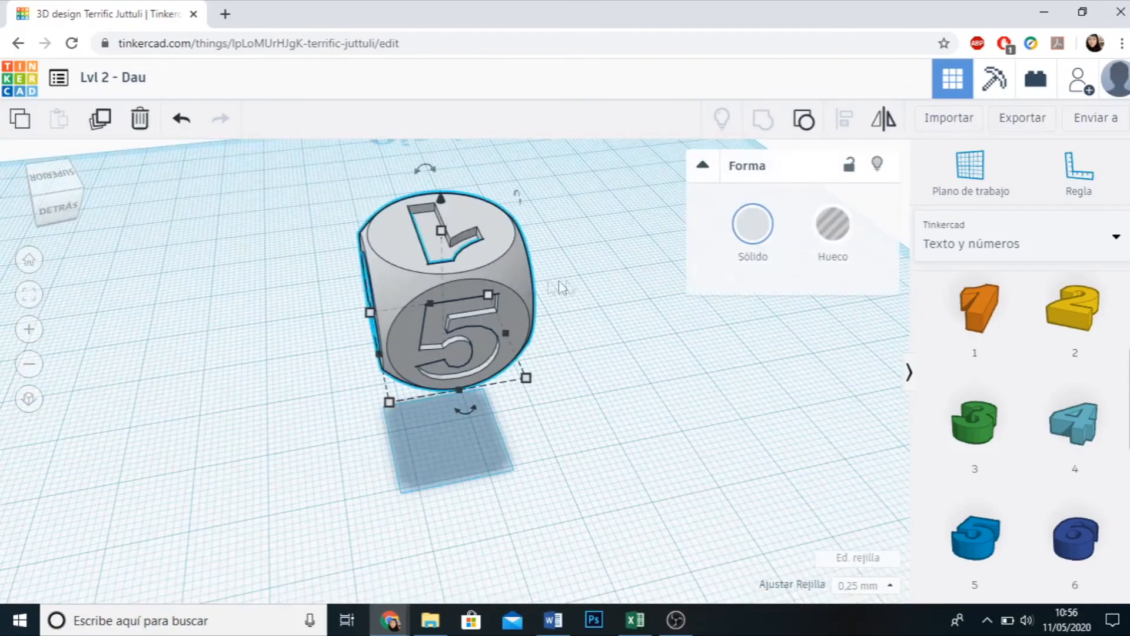
Change the die's solid colour to yellow.
click(758, 242)
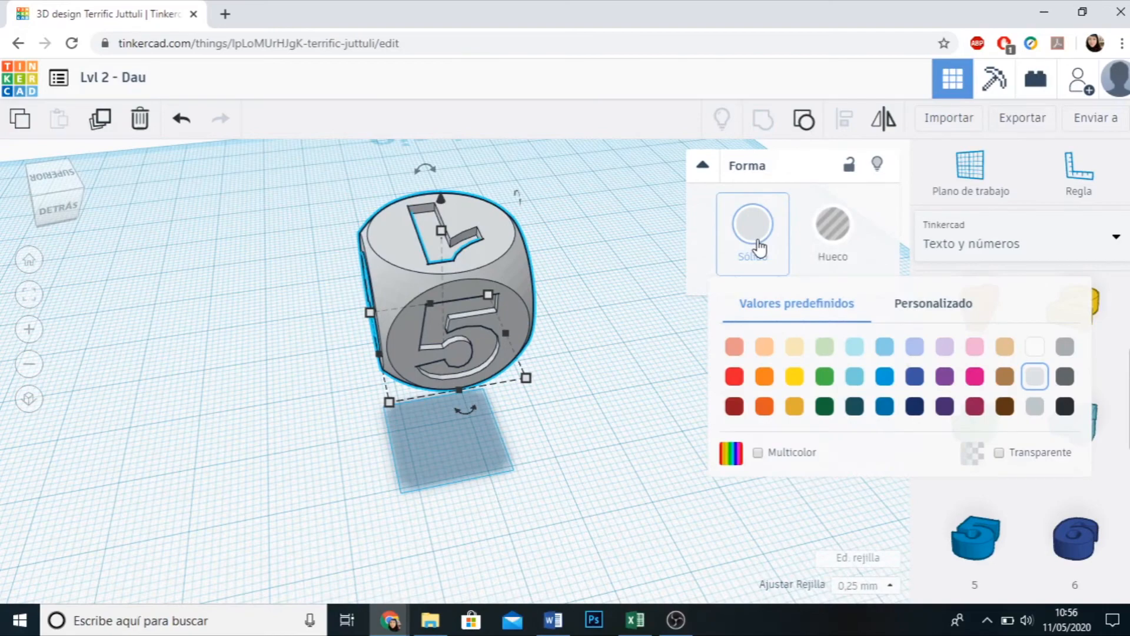
click(794, 376)
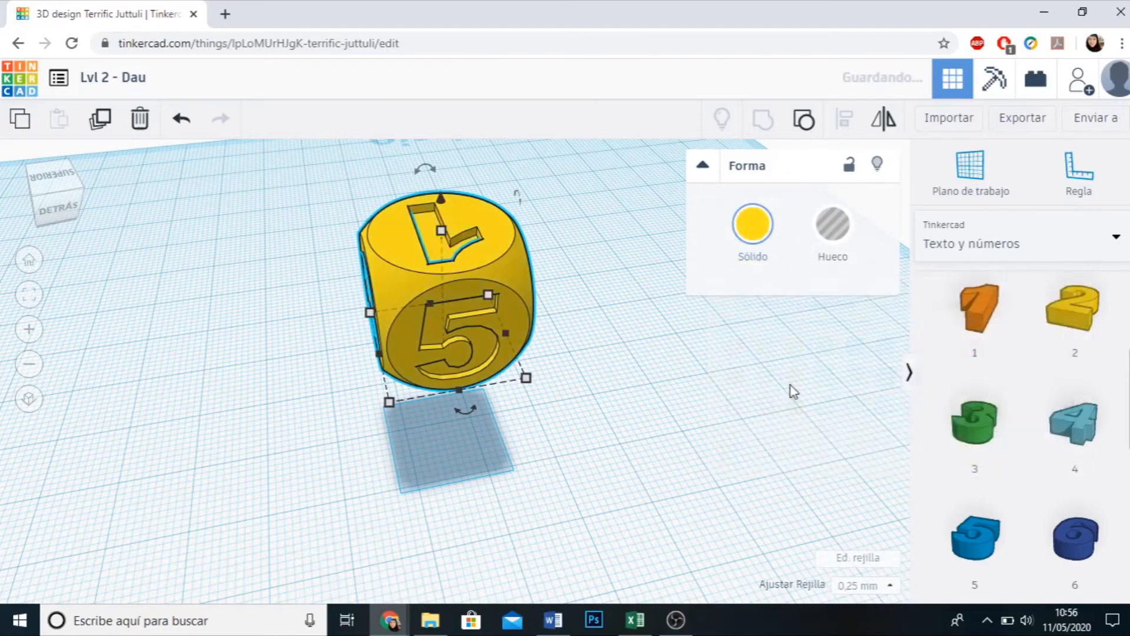
click(688, 415)
Lower the die back onto the workplane and set its elevation to 0.
right_drag(602, 494, 458, 327)
click(458, 327)
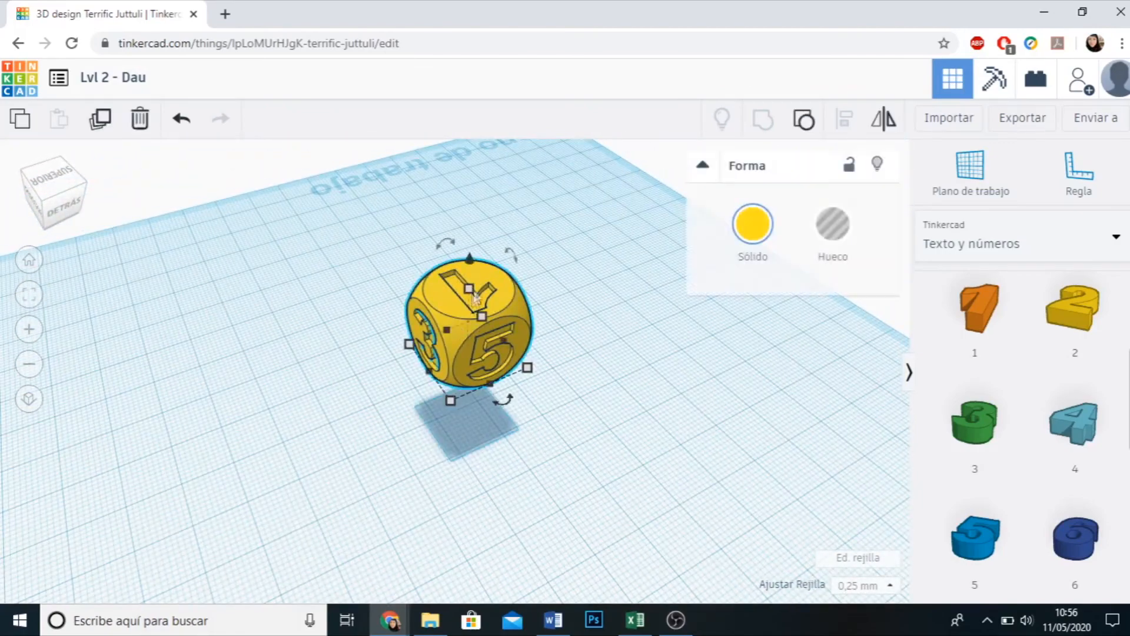
drag(471, 256, 474, 339)
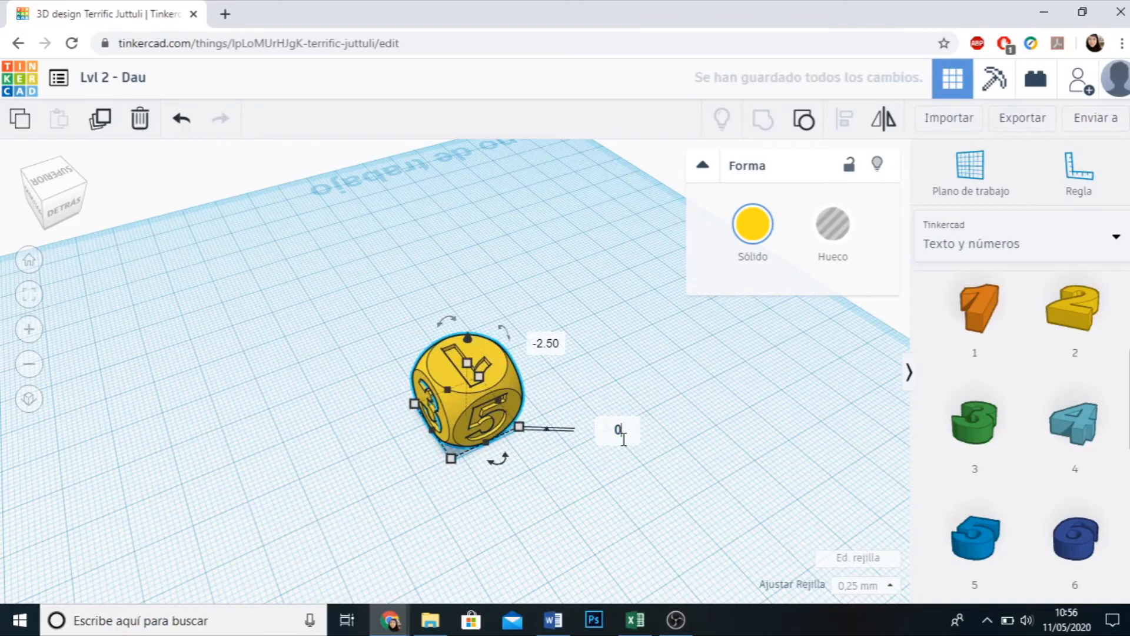
key(Return)
click(566, 512)
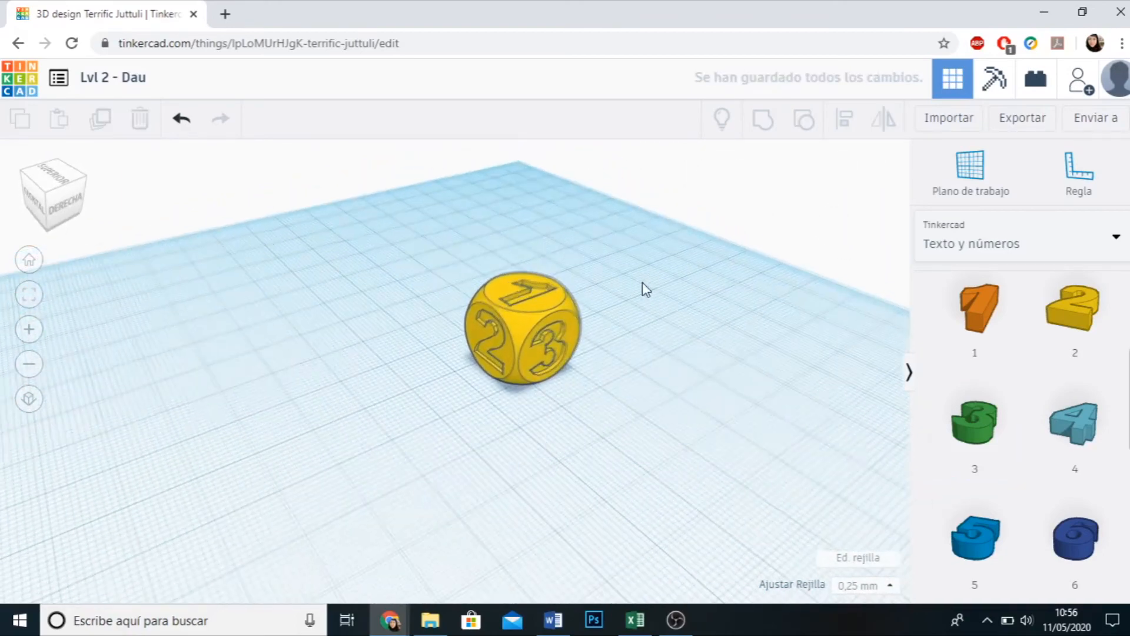
Tip the die 90° on the workplane so that the 5 face points up.
scroll(616, 406, up, 2)
right_drag(605, 465, 557, 406)
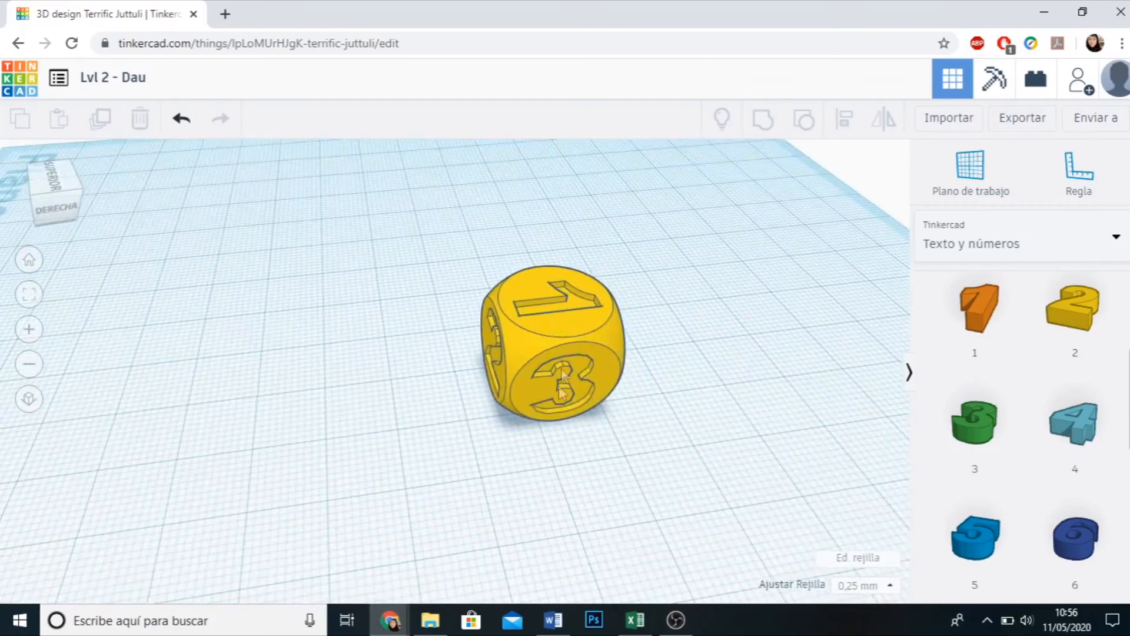
click(587, 334)
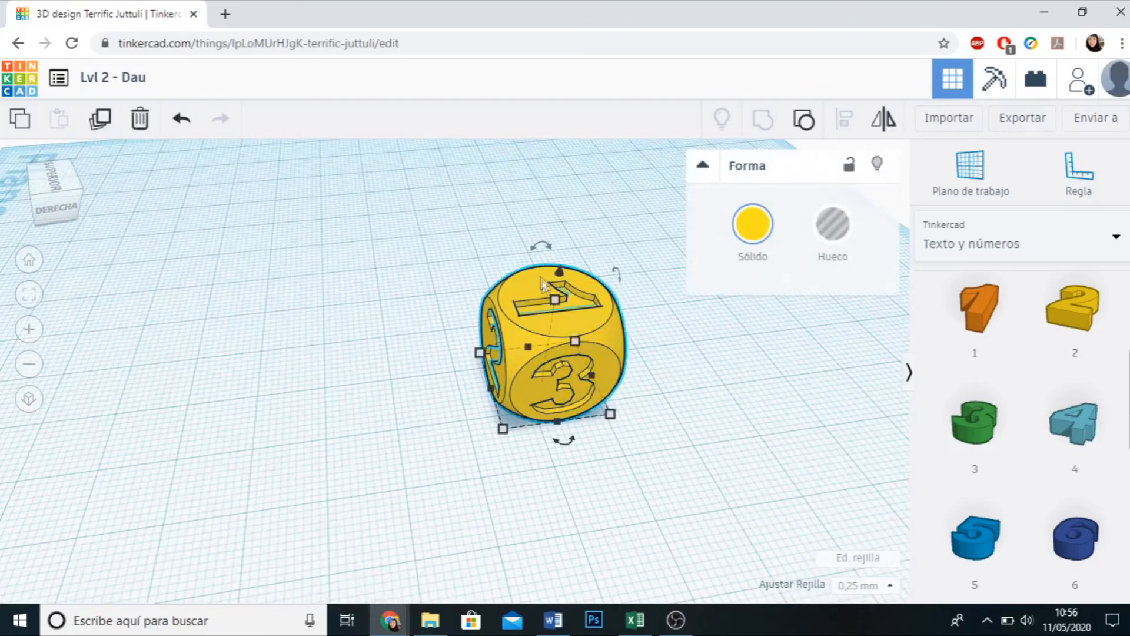
drag(544, 249, 424, 296)
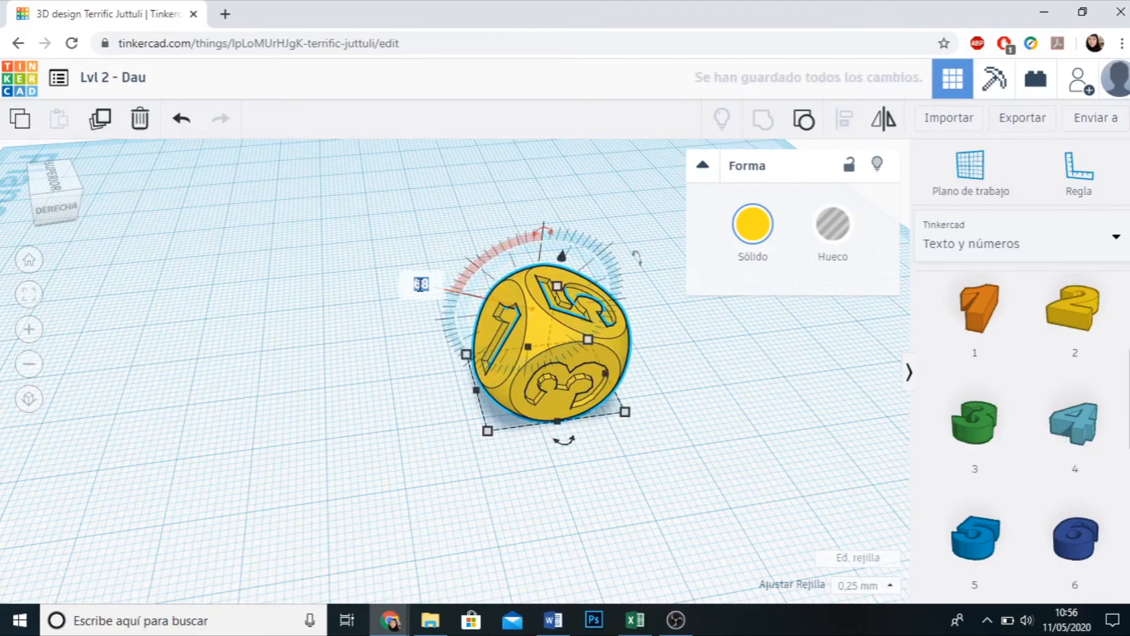
key(Return)
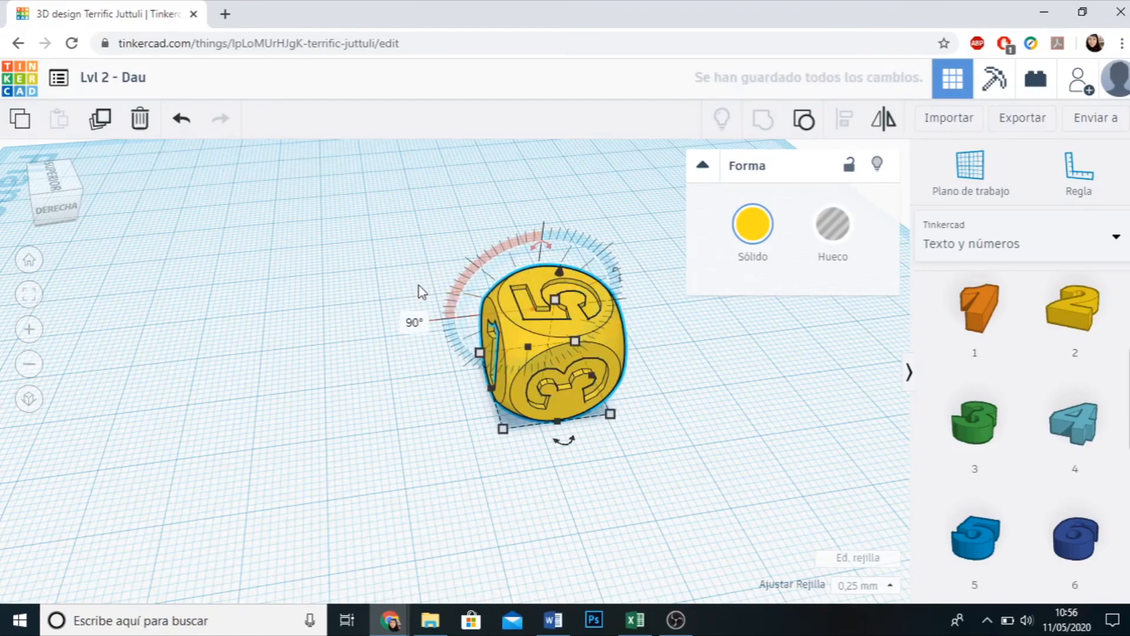
click(705, 449)
Rotate the die by -90° so that the 4 face points up.
right_drag(714, 503, 386, 507)
click(401, 390)
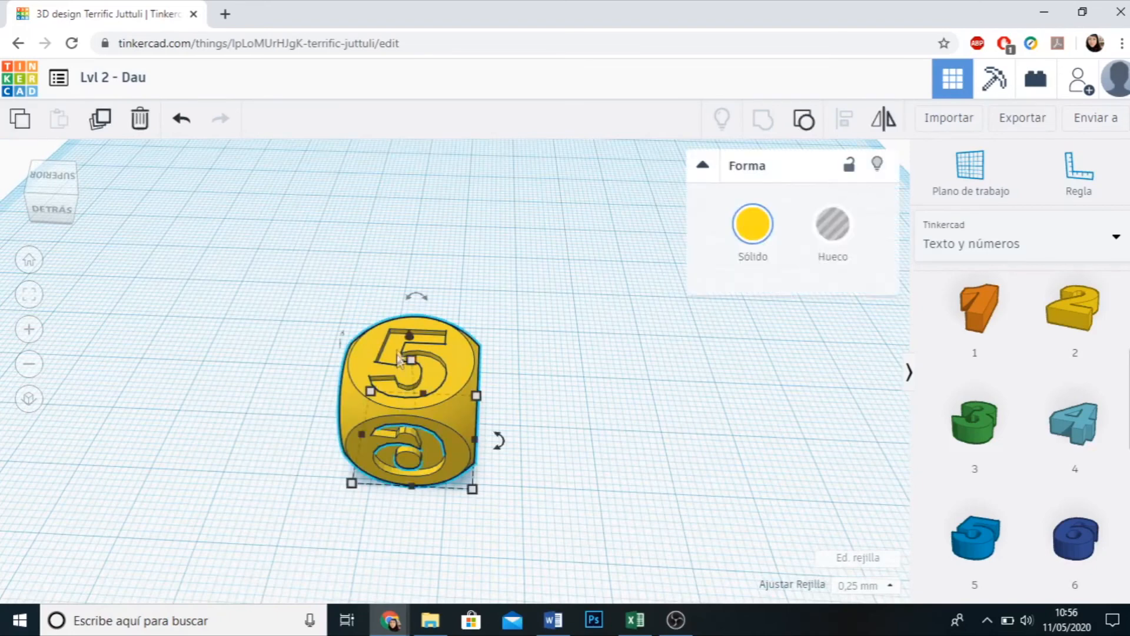
drag(428, 293, 291, 337)
click(290, 335)
text(-90)
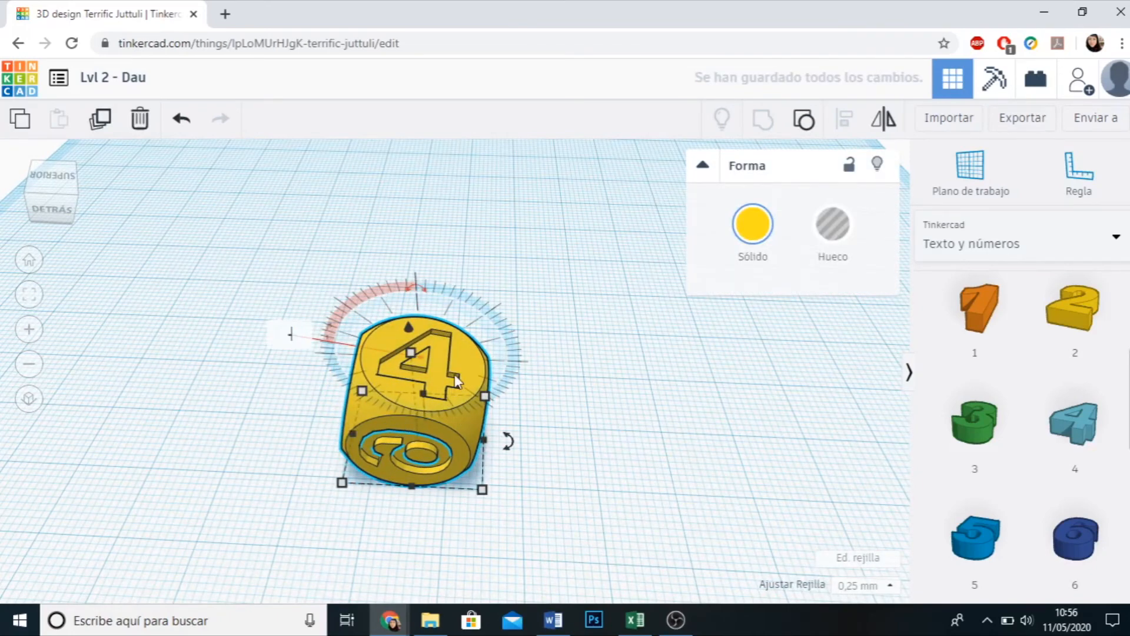
key(Return)
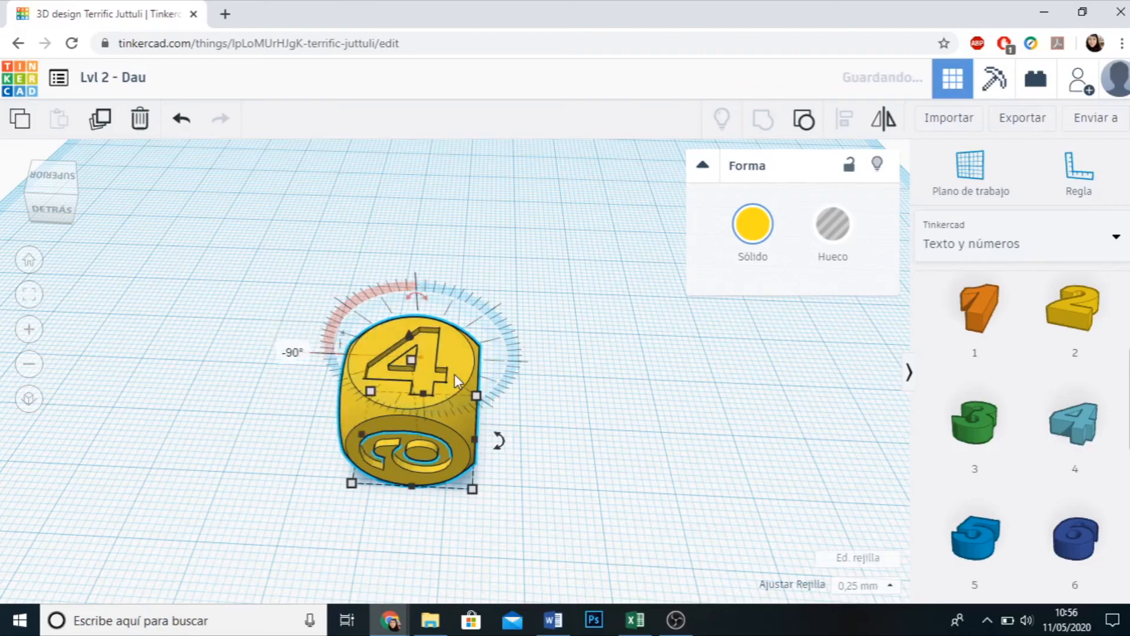
click(670, 490)
Check the engraved 6, then undo the die's rotations, height changes, yellow colour and grouping with the number 6 hole.
right_drag(670, 490, 596, 420)
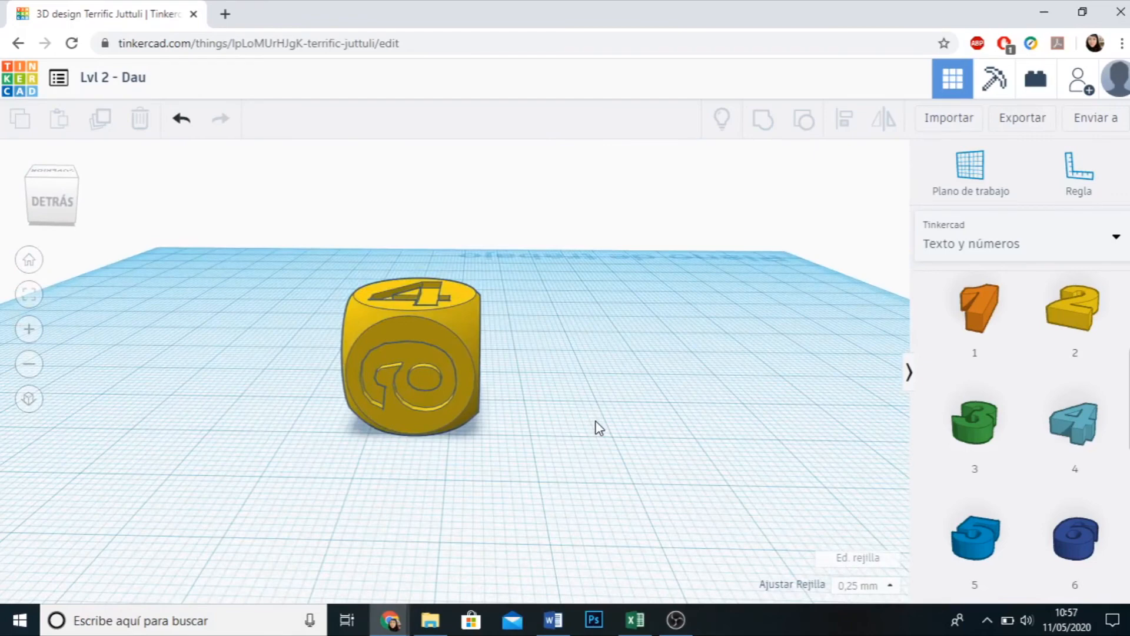
right_drag(595, 422, 589, 428)
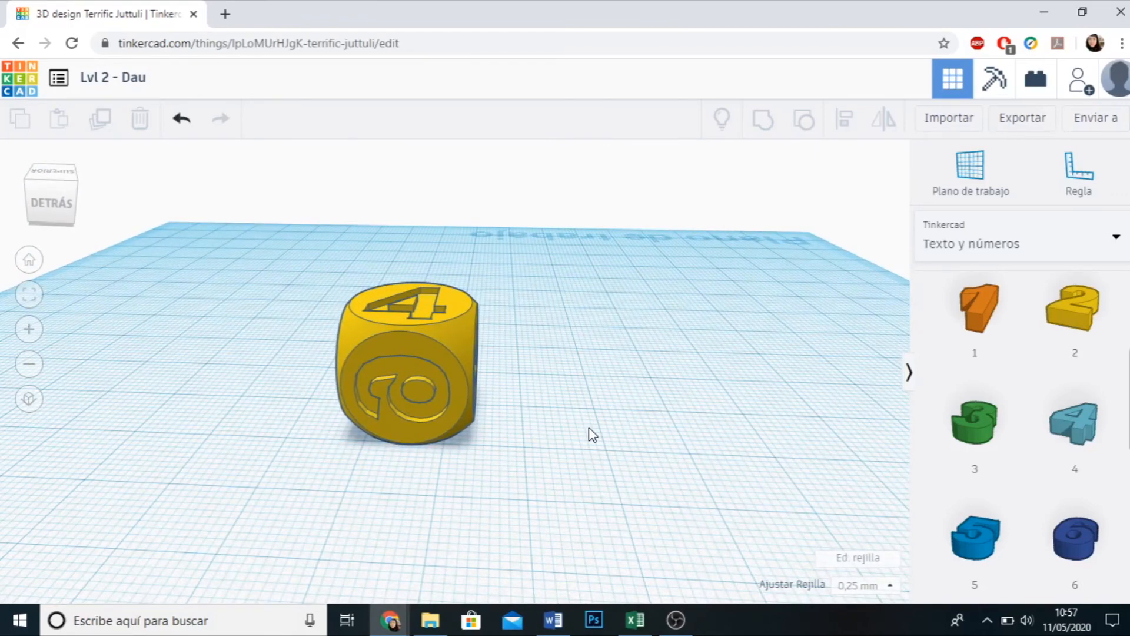
right_drag(589, 428, 582, 439)
mouse_move(411, 431)
right_down()
mouse_move(404, 470)
mouse_move(470, 510)
mouse_move(420, 425)
right_up()
click(421, 418)
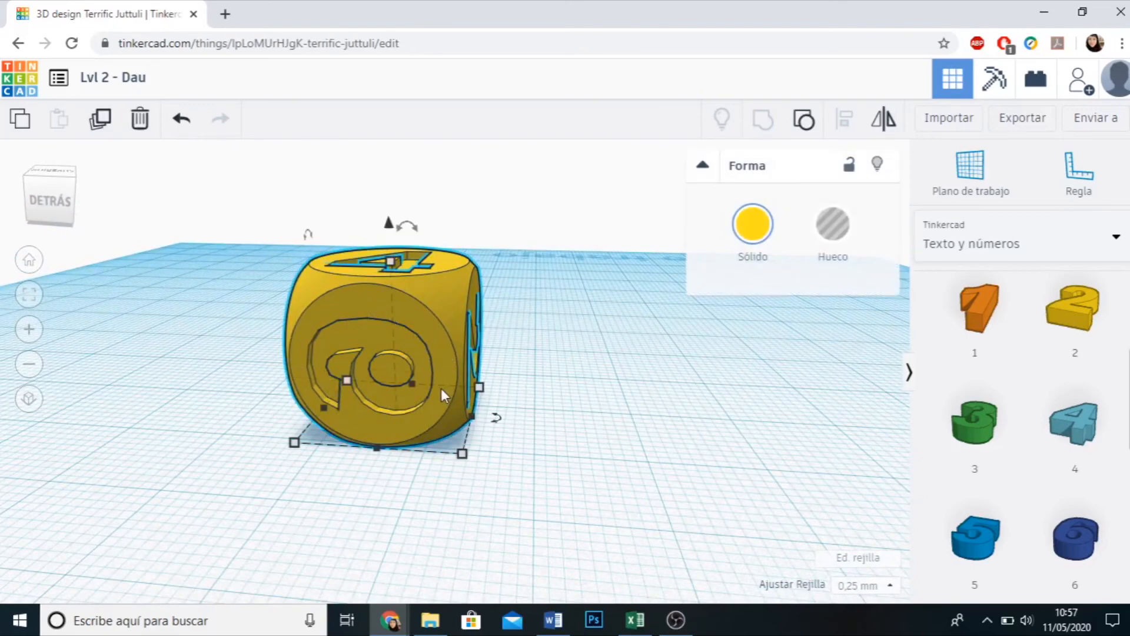
click(180, 132)
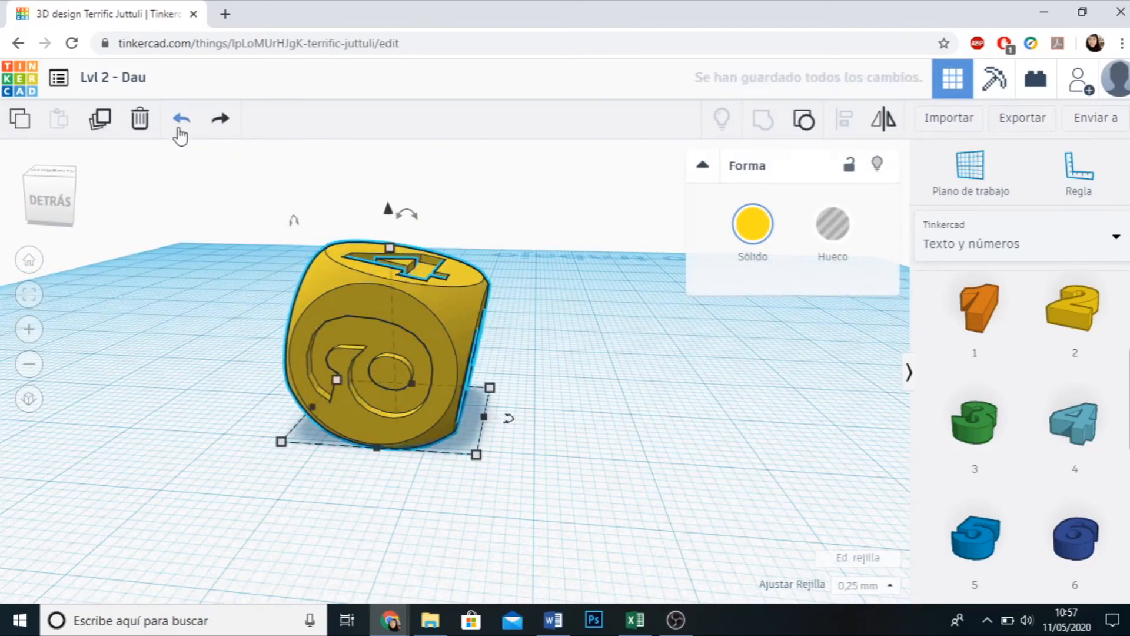
click(180, 132)
click(181, 133)
click(180, 133)
click(181, 133)
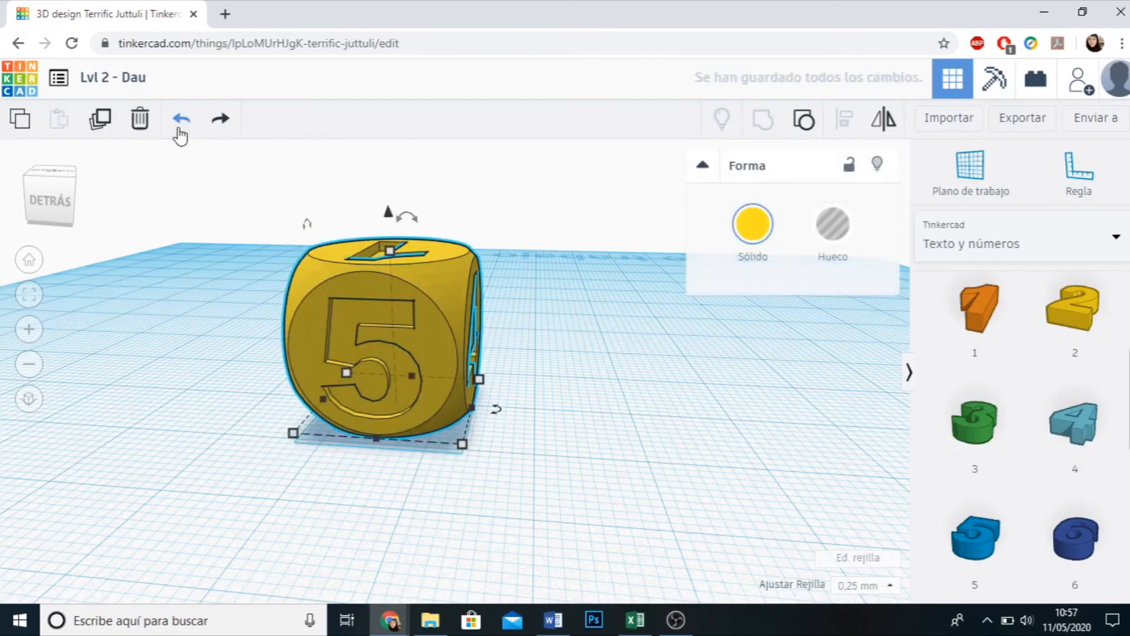
click(181, 133)
click(180, 133)
click(181, 132)
click(181, 132)
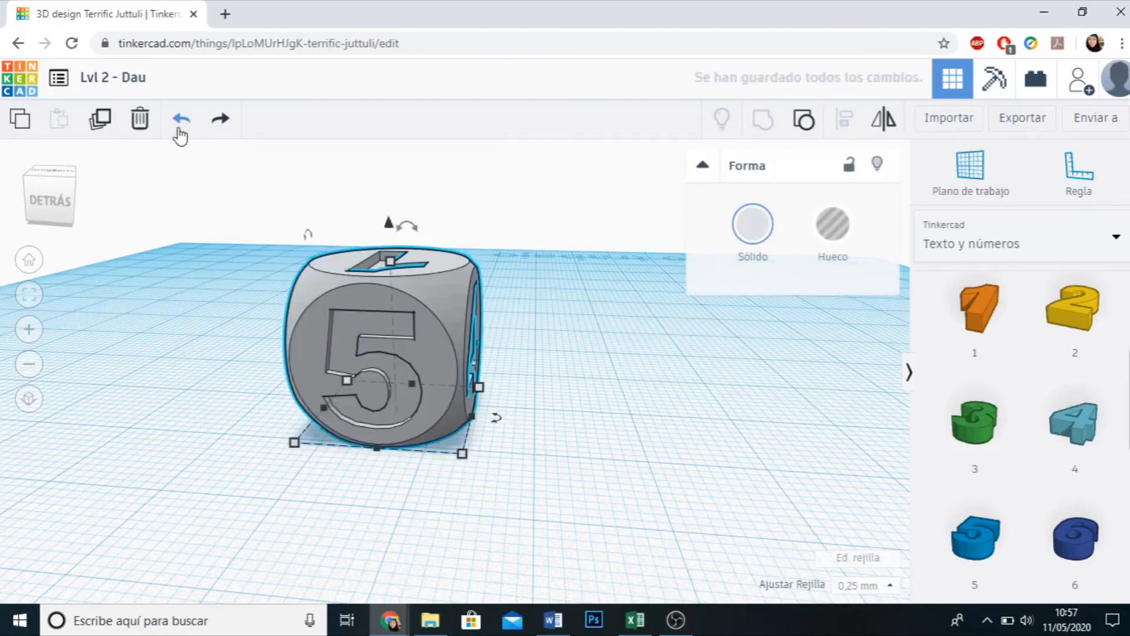
click(181, 133)
click(181, 133)
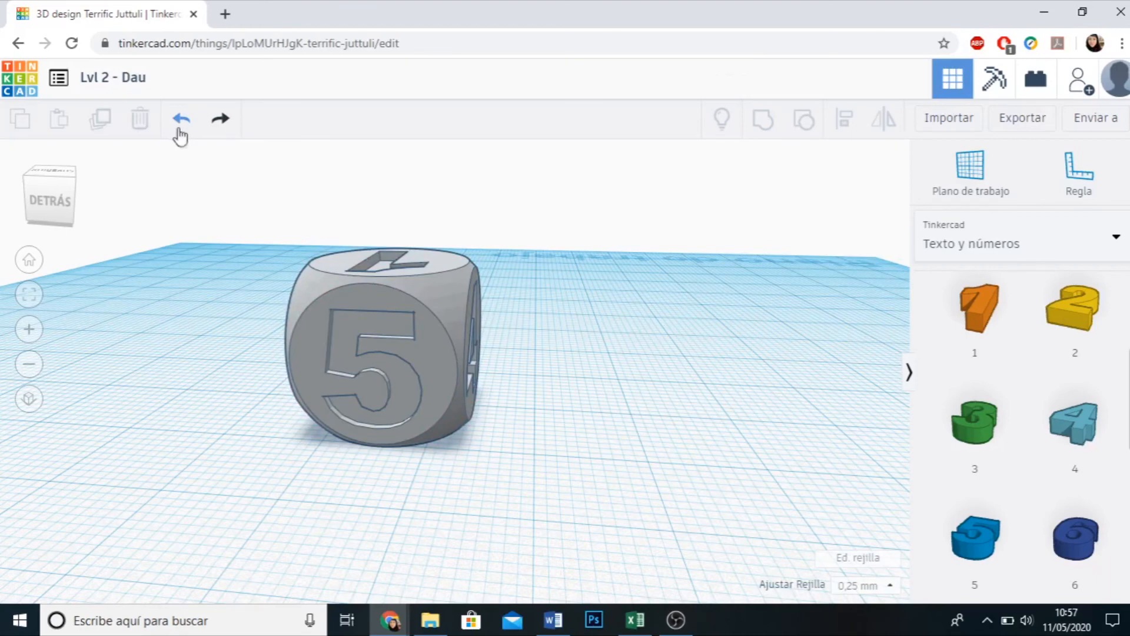
Move the die sideways in 0.25 mm grid steps until it is completely clear of the number 6 hole.
click(383, 293)
key(Right)
key(Right)
key(Right)
key(Right)
key(Right)
key(Right)
key(Right)
key(Right)
key(Right)
key(Right)
key(Right)
key(Right)
key(Right)
key(Right)
key(Right)
key(Right)
key(Right)
key(Right)
key(Right)
key(Right)
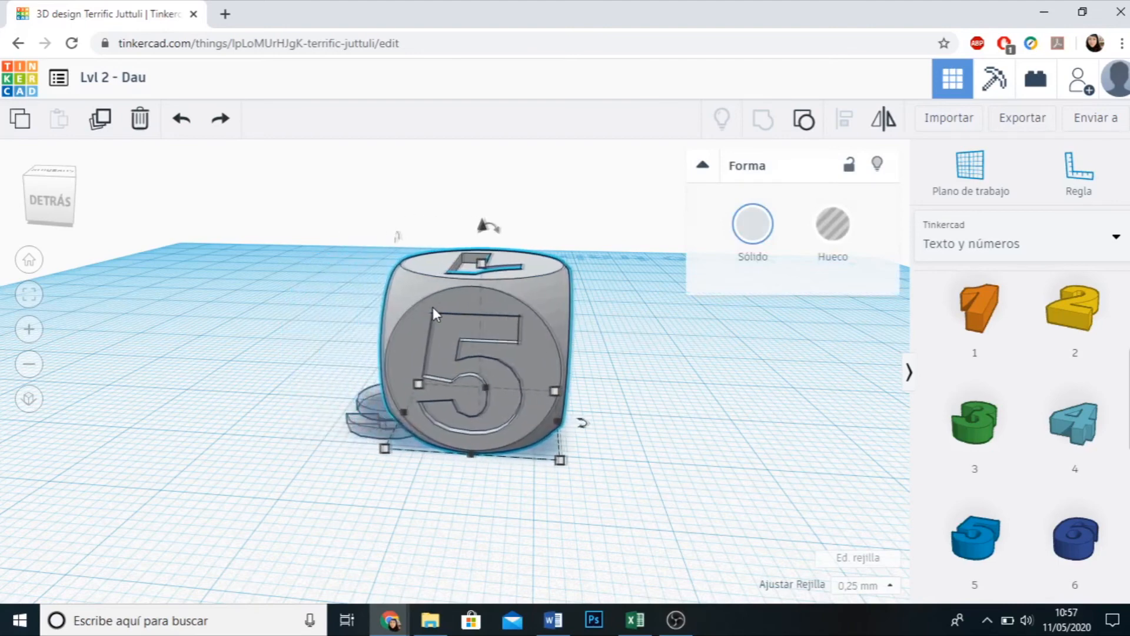
key(Right)
key(Right)
key(Right)
key(Right)
key(Right)
key(Right)
key(Right)
key(Right)
key(Right)
key(Right)
key(Right)
key(Right)
key(Right)
key(Right)
key(Right)
key(Right)
key(Right)
key(Right)
key(Right)
key(Right)
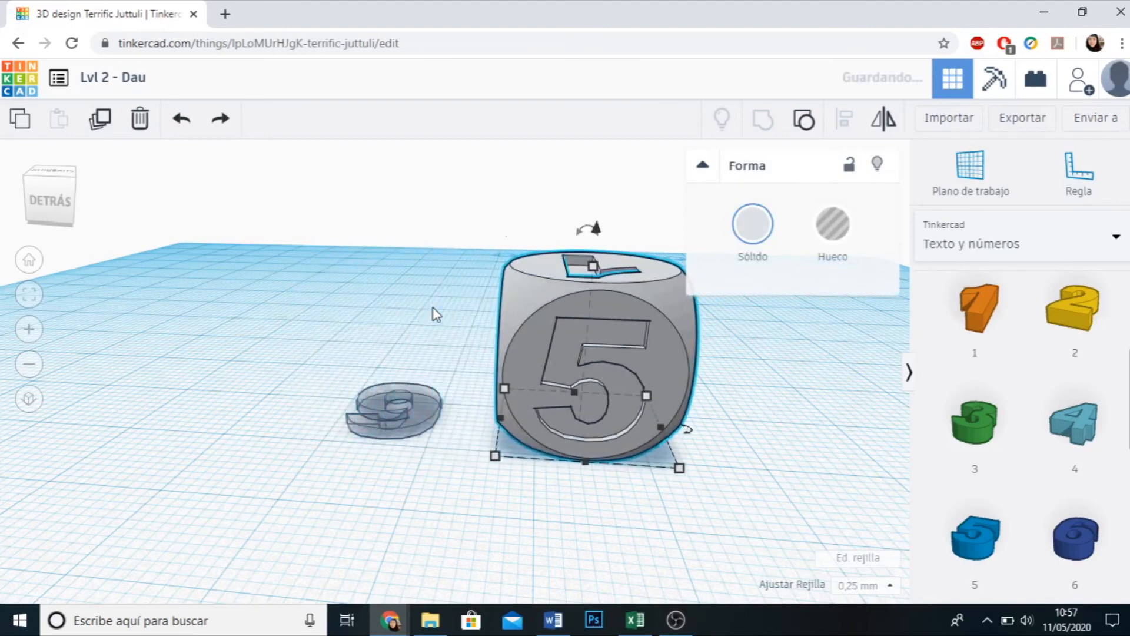
Flip the number 6 hole over by rotating it 180°.
click(413, 415)
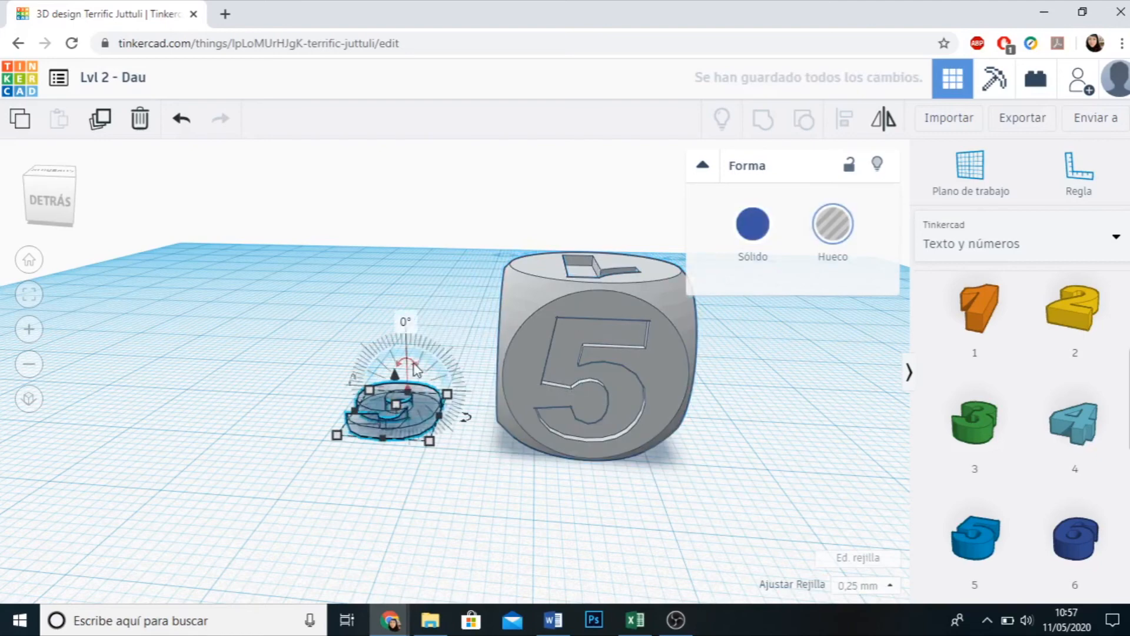
drag(416, 368, 412, 460)
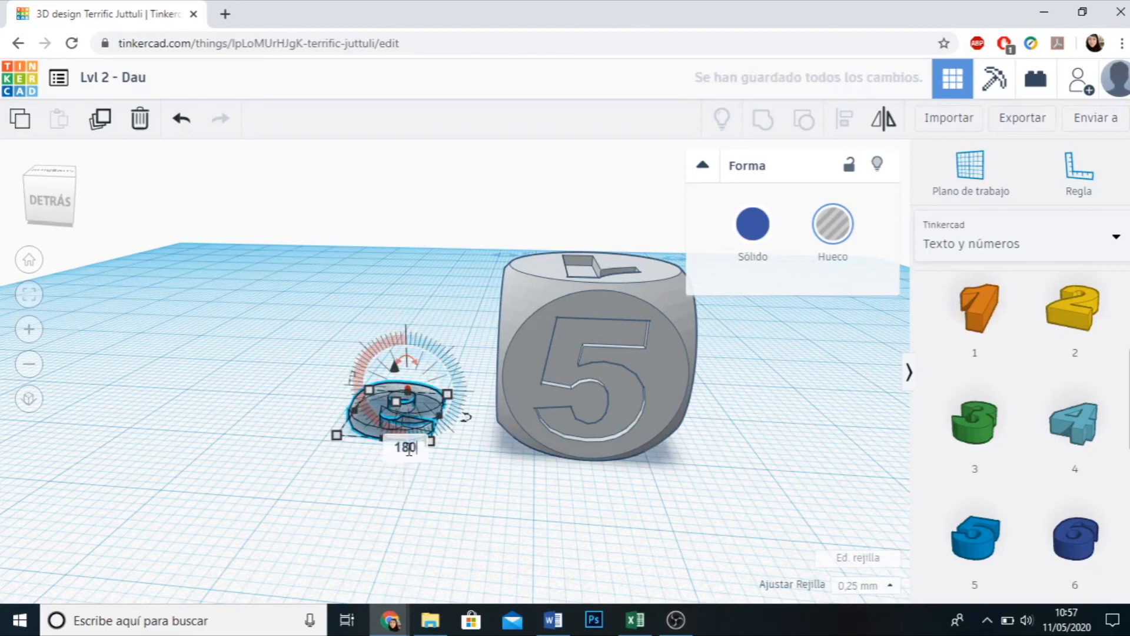
key(Return)
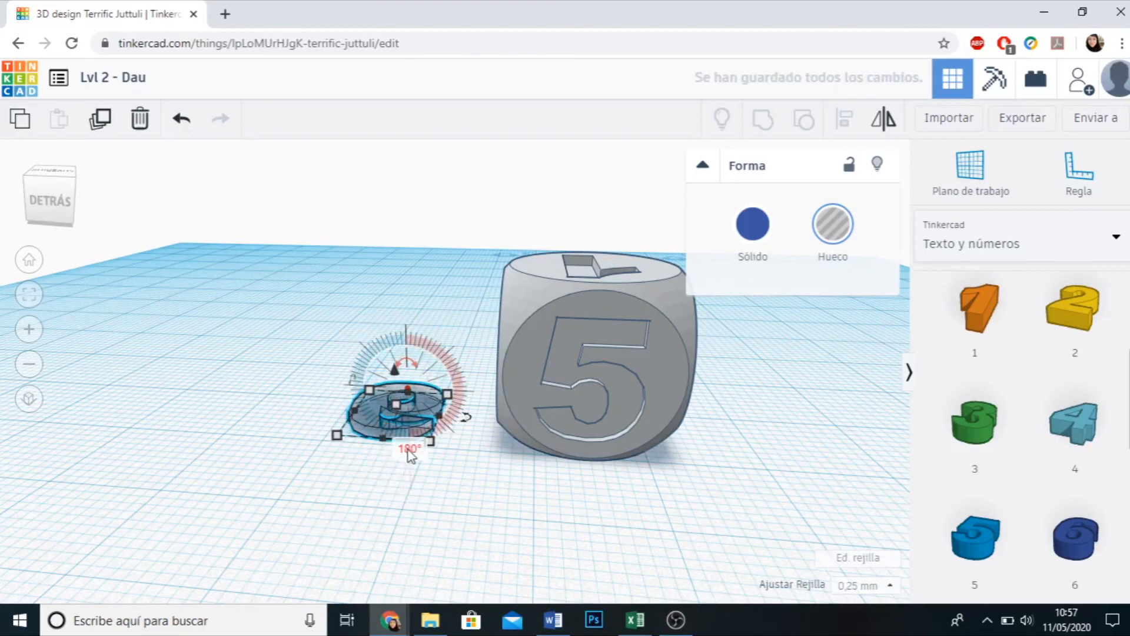
click(512, 528)
Move the flipped number 6 hole sideways in 0.25 mm grid steps until it lies within the die's bottom face.
right_drag(454, 535, 478, 557)
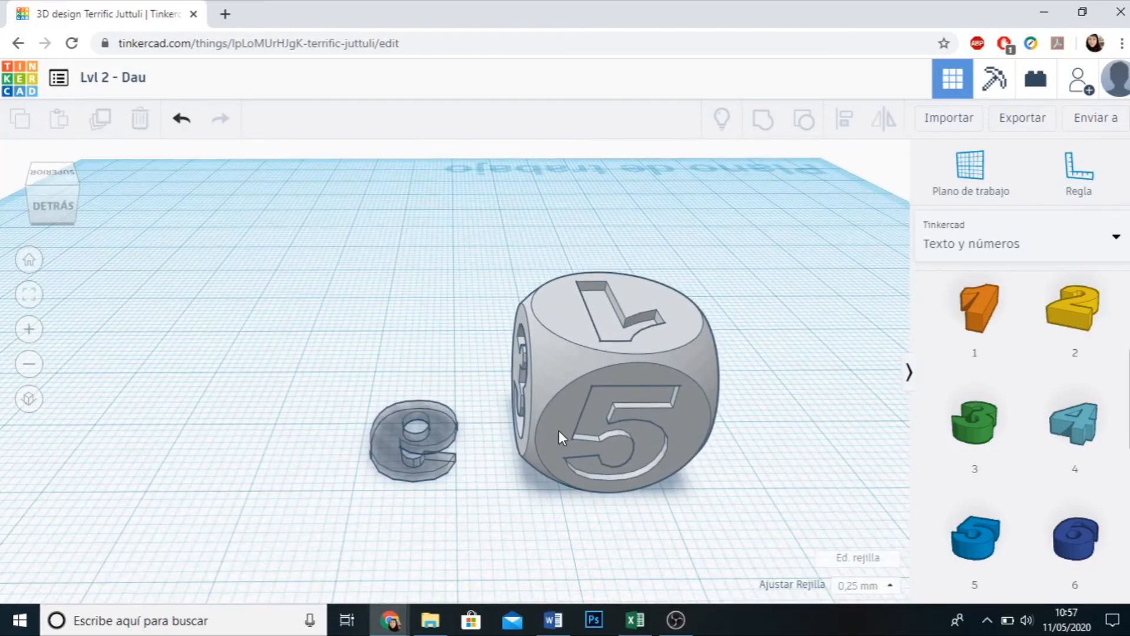
click(412, 459)
right_drag(714, 542, 716, 436)
key(Right)
key(Right)
key(Right)
key(Right)
key(Right)
key(Right)
key(Right)
key(Right)
key(Right)
key(Right)
key(Right)
key(Right)
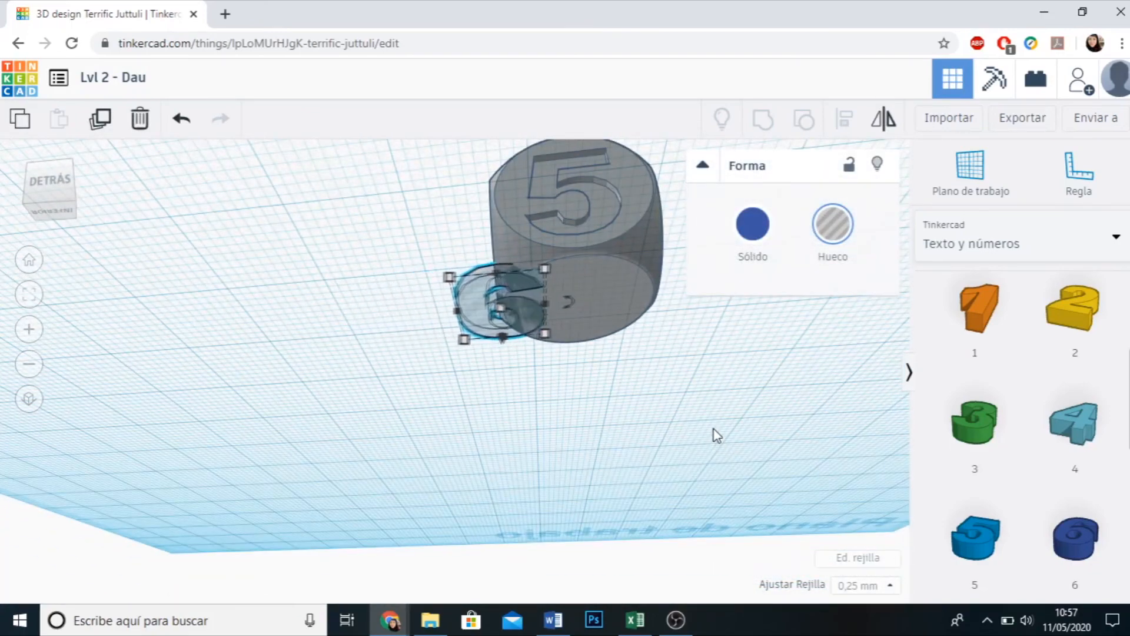
key(Right)
key(Right)
key(Right)
key(Right)
key(Right)
key(Right)
key(Right)
key(Right)
Nudge the number 6 hole in 0.25 mm grid steps to centre it on the die's bottom face.
right_drag(750, 494, 712, 456)
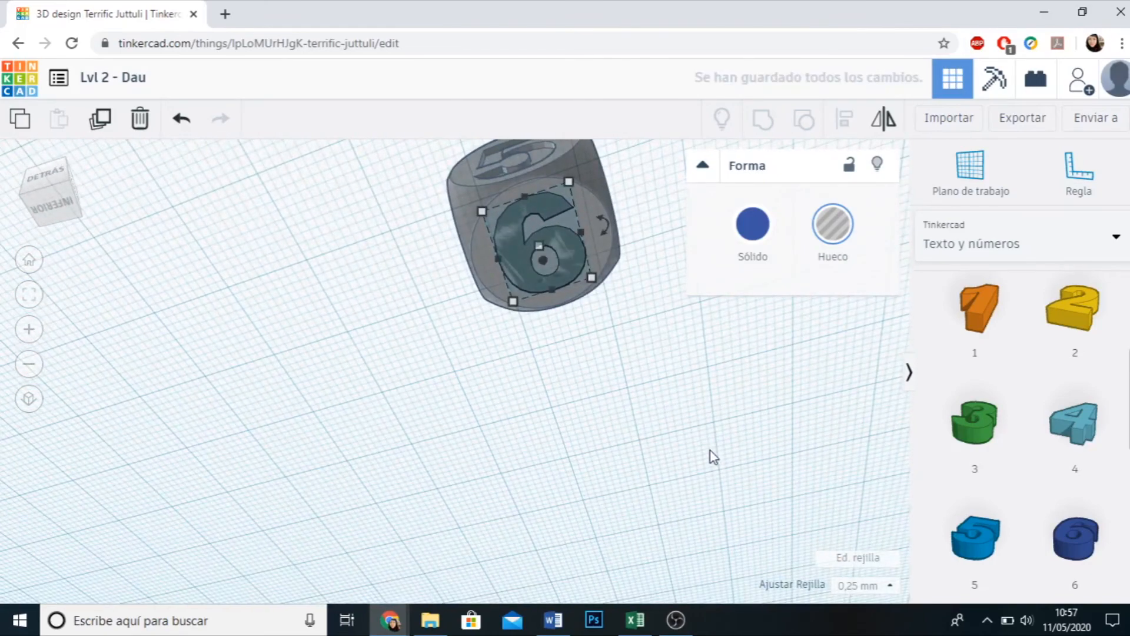
key(Down)
key(Down)
key(Down)
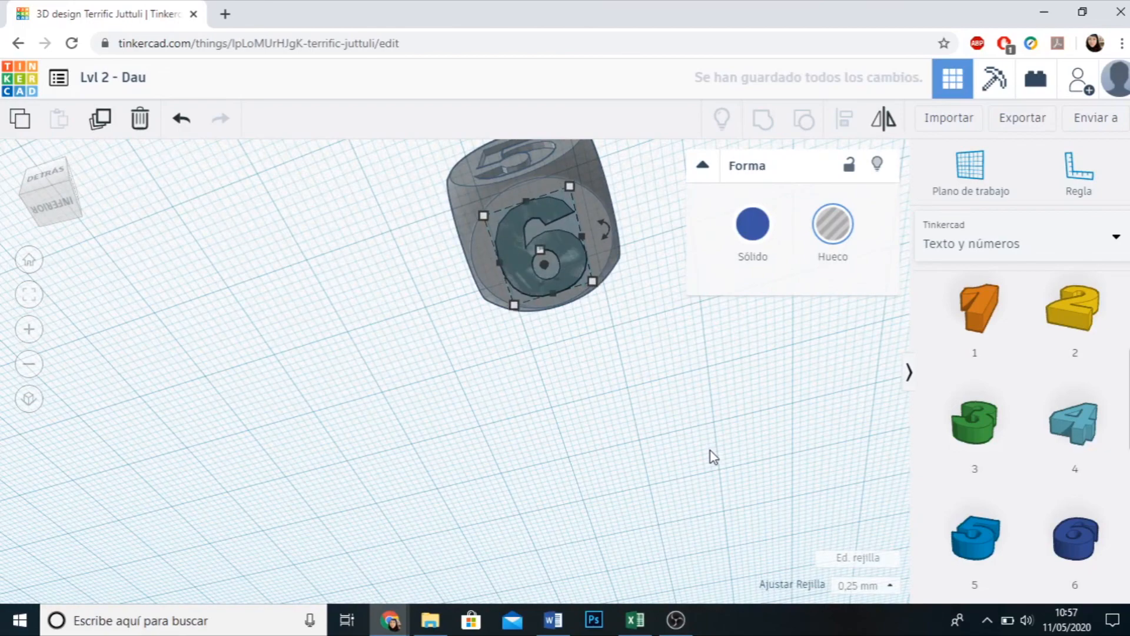
key(Right)
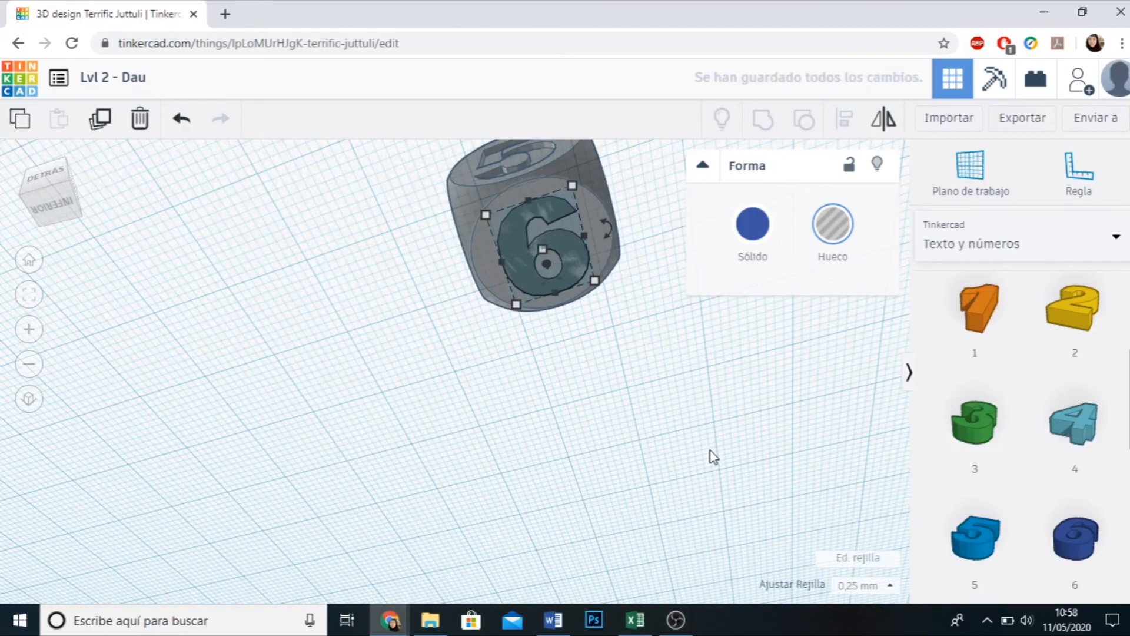
Group the die with the number 6 hole to engrave the corrected 6 into its bottom face.
right_drag(711, 451, 500, 444)
click(644, 433)
drag(328, 304, 756, 411)
scroll(590, 457, down, 5)
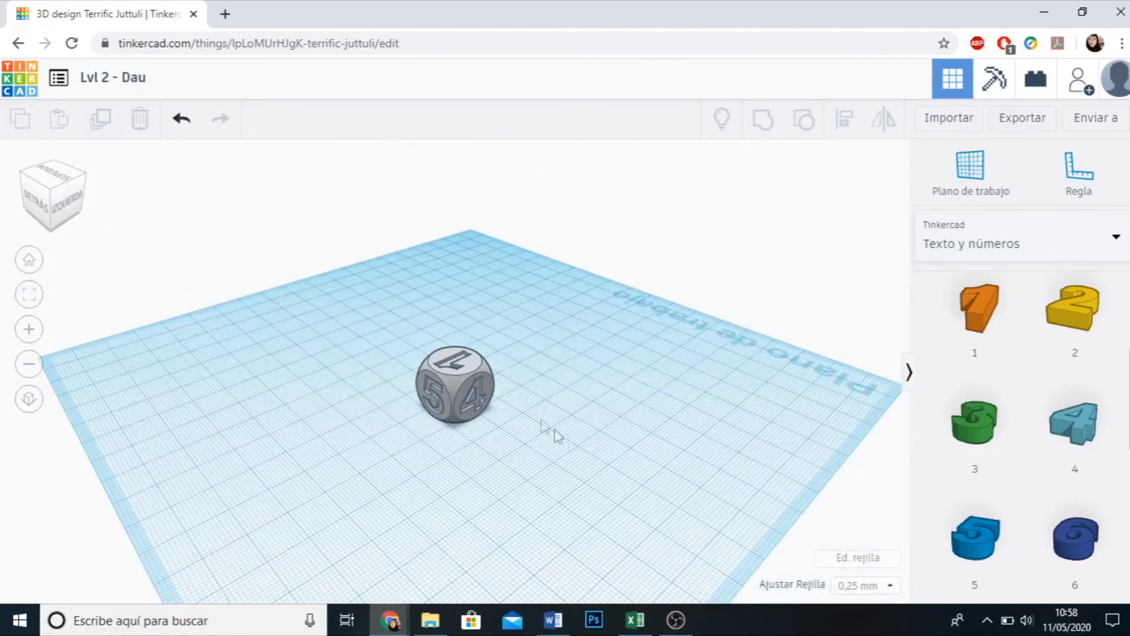
drag(316, 294, 600, 480)
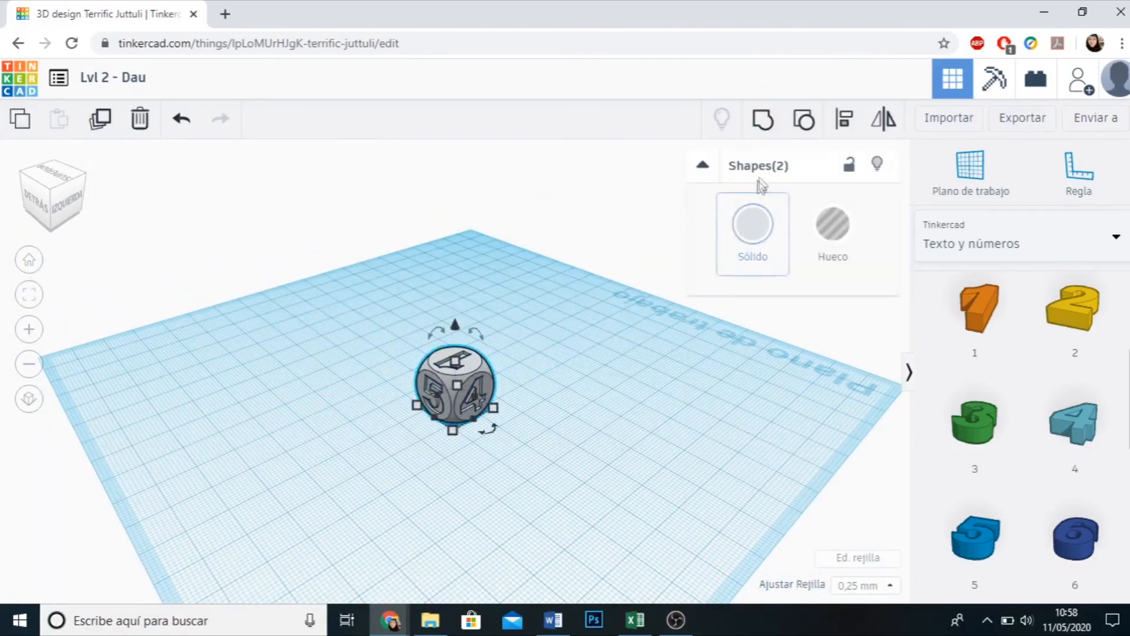
click(775, 131)
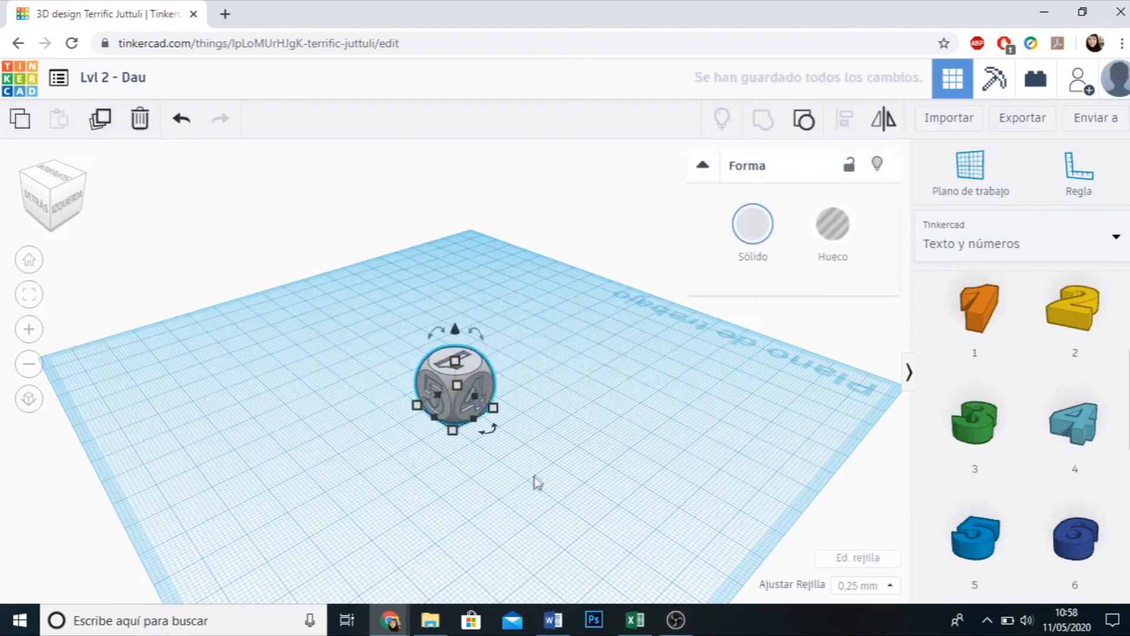
click(484, 466)
scroll(434, 439, up, 3)
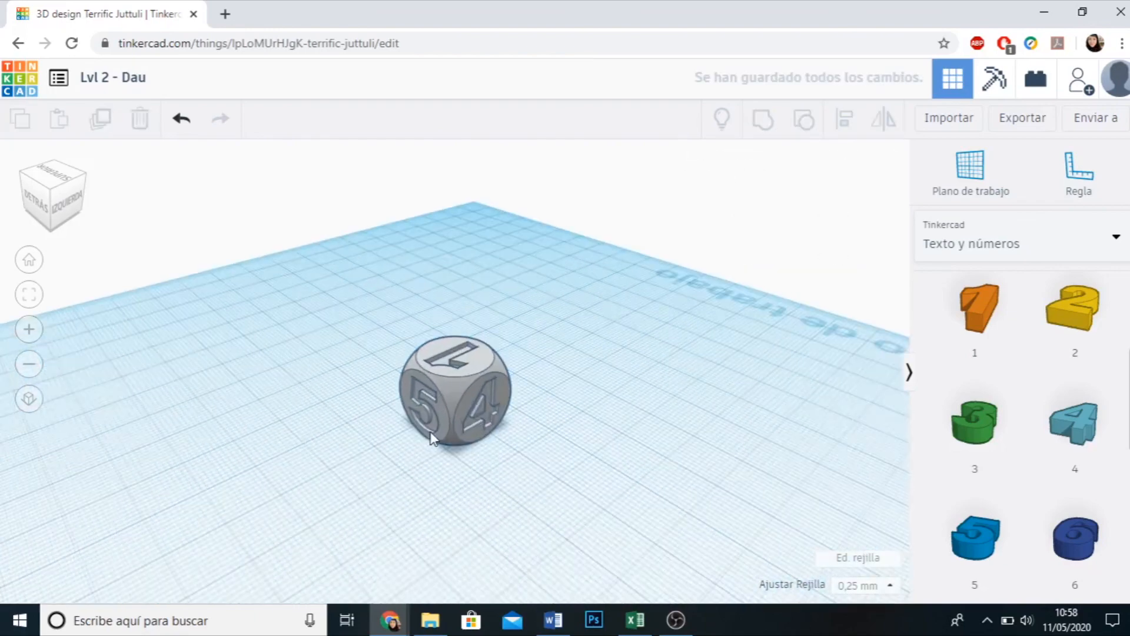
Tip the die over a quarter turn so the face with the number 2 points up.
click(471, 390)
drag(428, 321, 381, 400)
click(591, 473)
Tip the die over by -90° so the face with the engraved 6 points up, and inspect that face.
right_drag(650, 482, 510, 511)
click(372, 386)
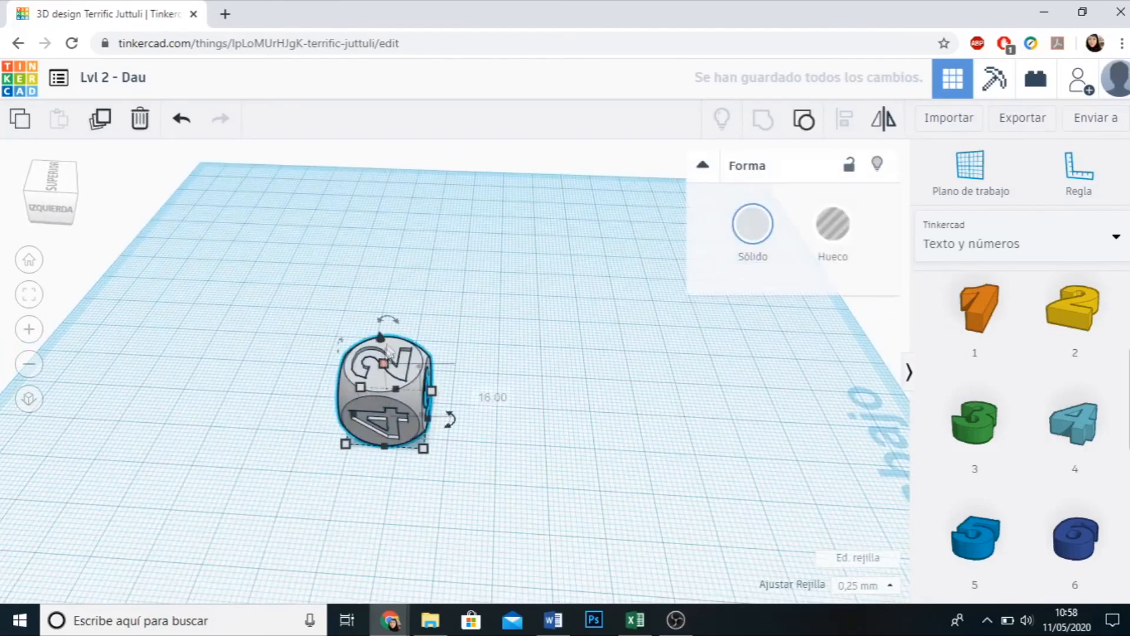
drag(395, 323, 314, 377)
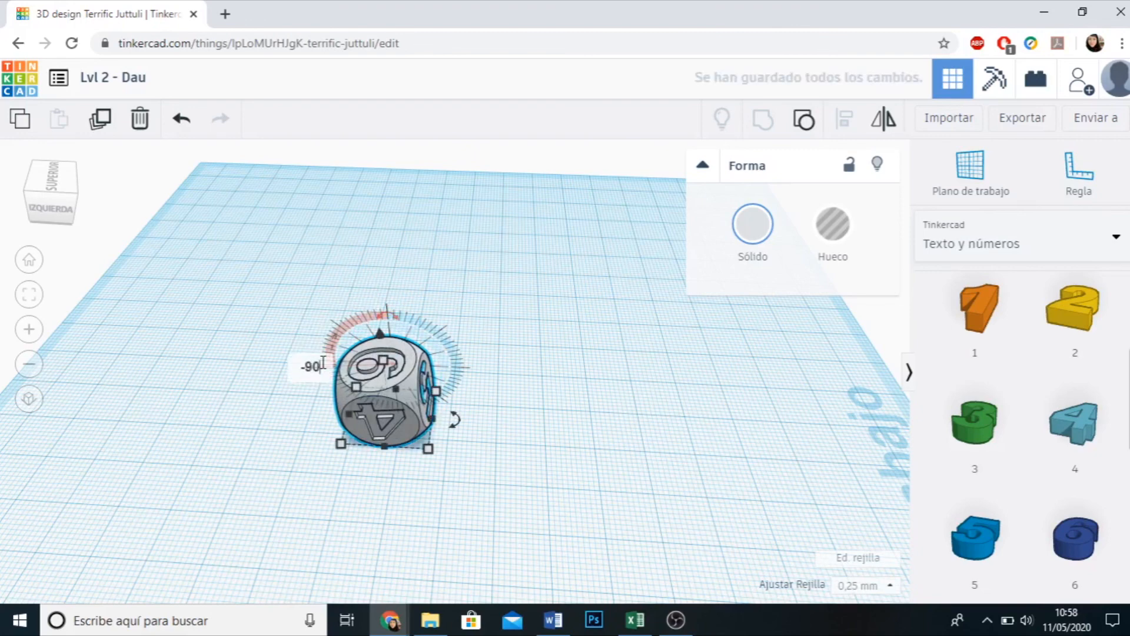
key(Return)
click(357, 510)
right_drag(308, 526, 500, 515)
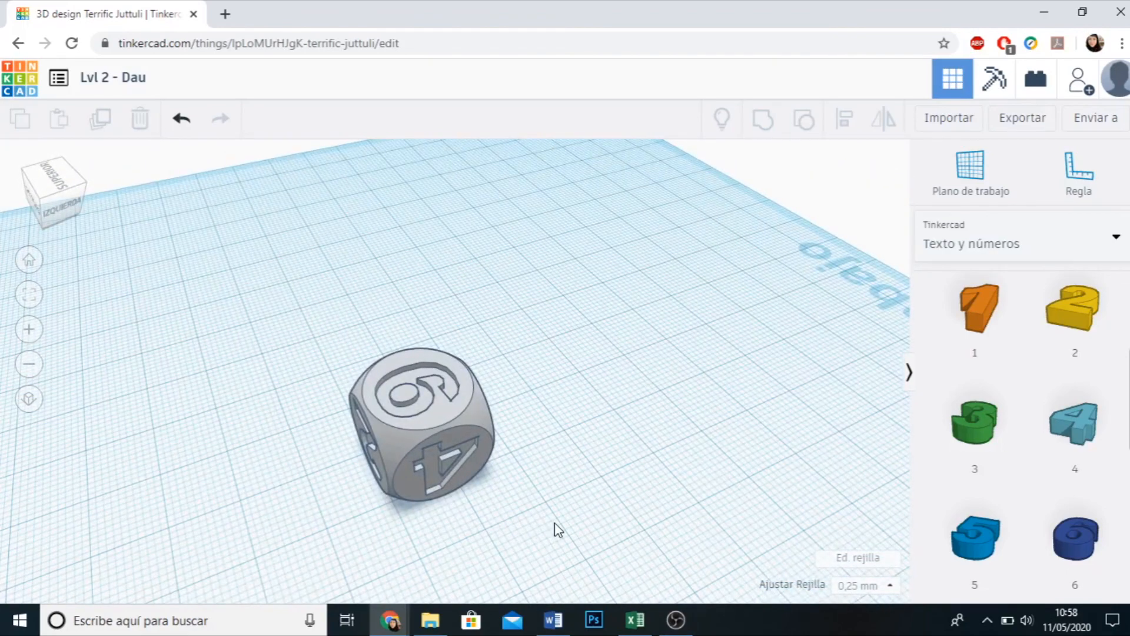
right_drag(563, 522, 489, 522)
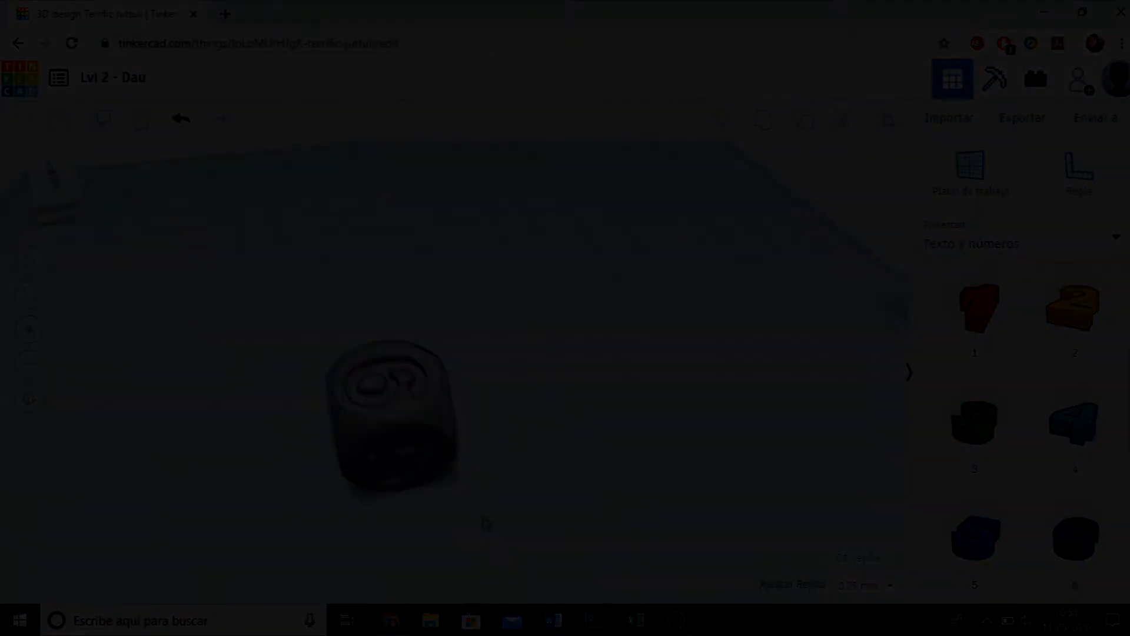